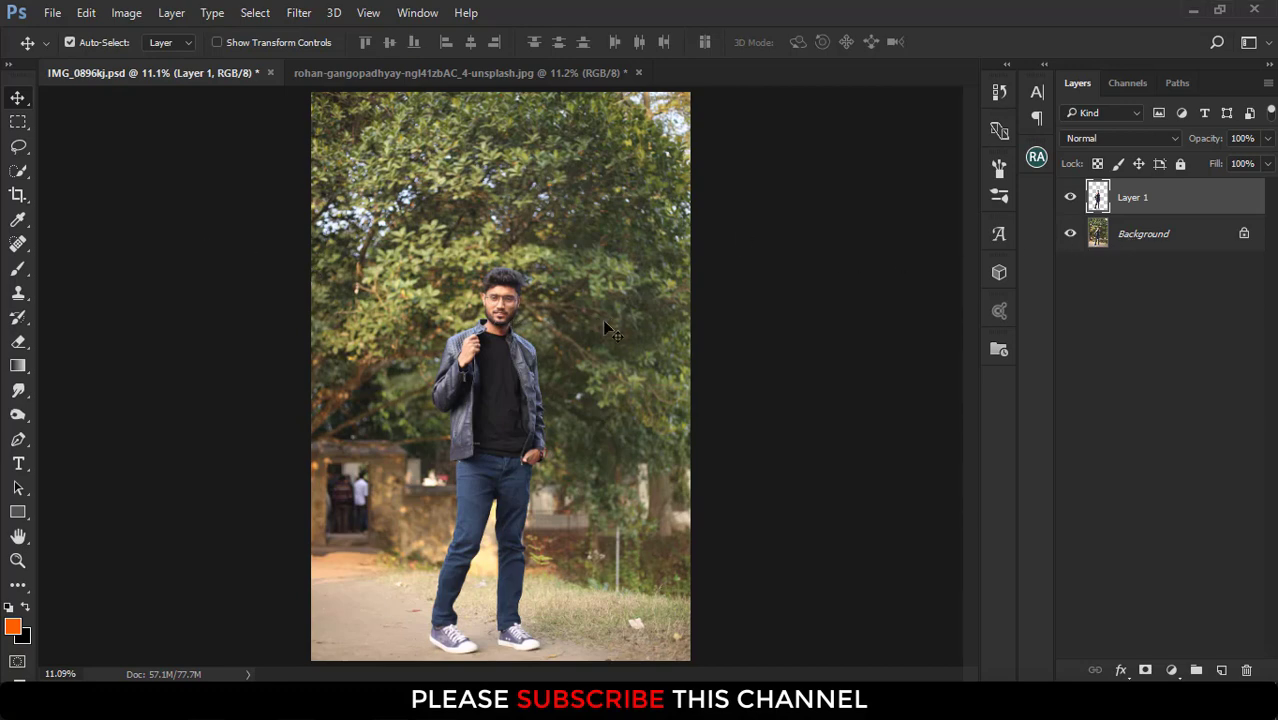
Toggle the background photo's visibility to check the cut-out, then look through the selection tool variants.
click(1070, 233)
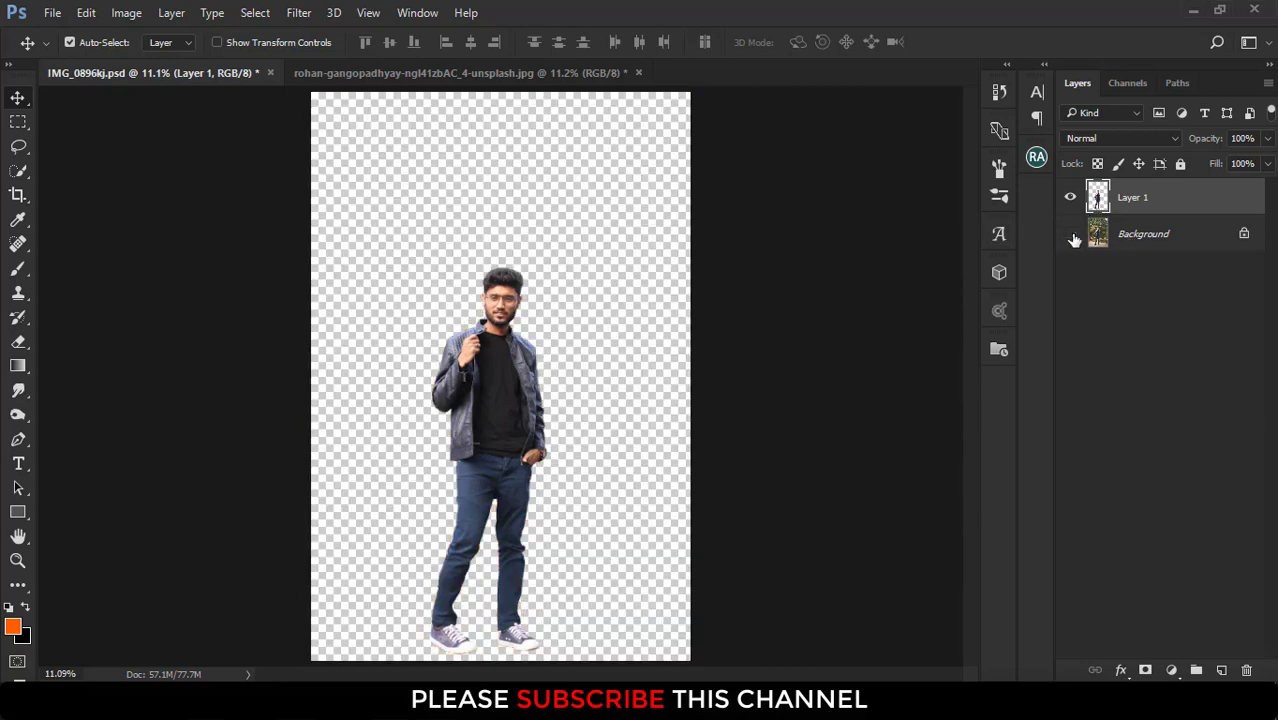
click(1070, 234)
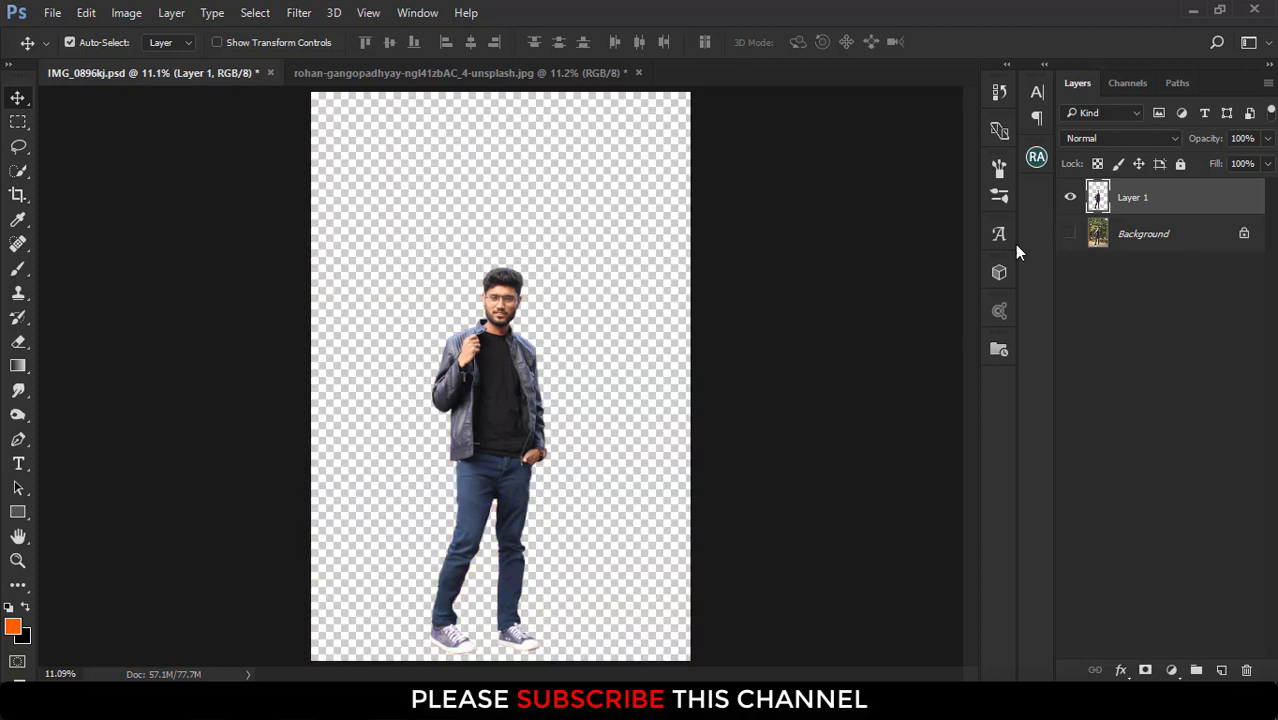
click(1070, 233)
click(26, 172)
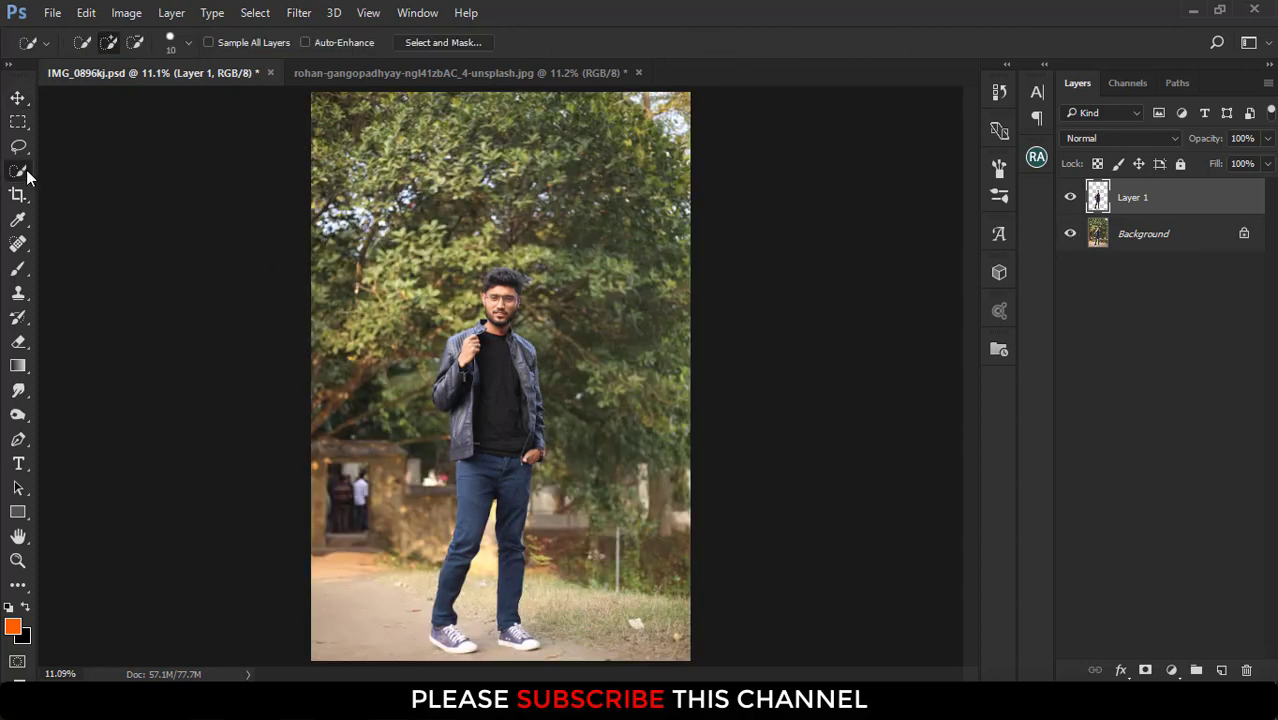
right_click(26, 172)
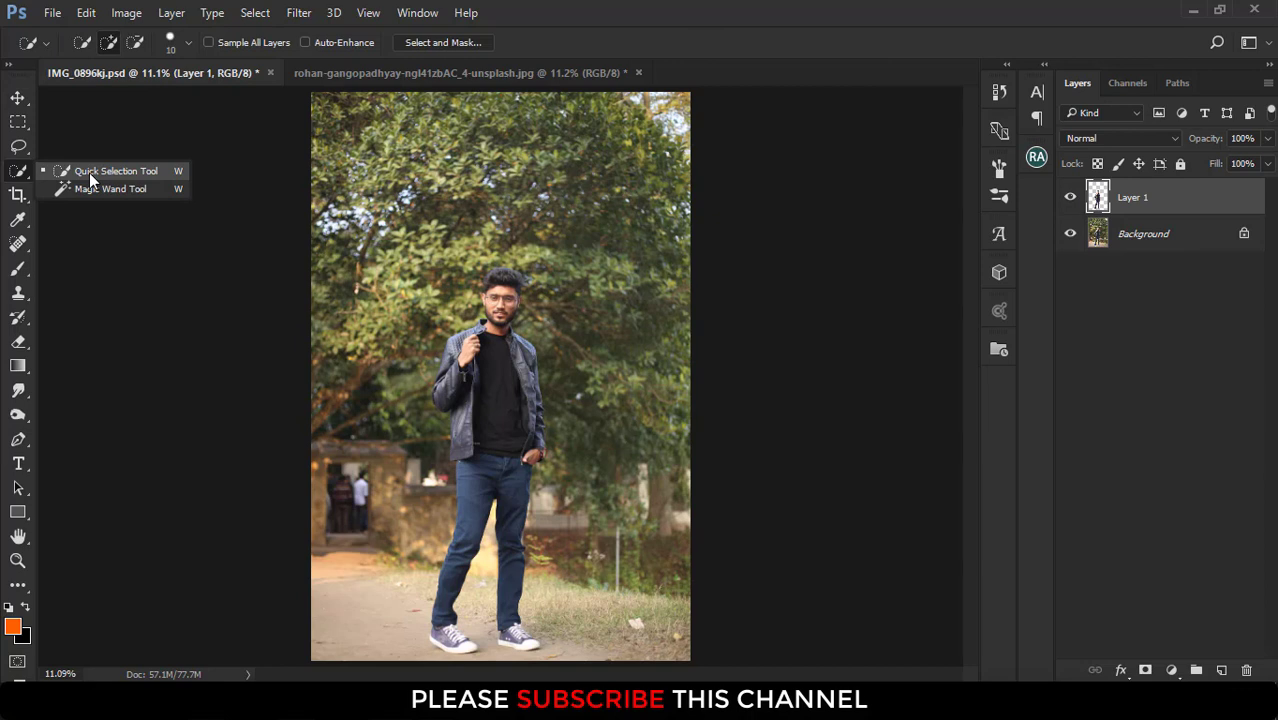
Try the path tool, discard the stray anchor point, and return to the Move tool.
click(22, 444)
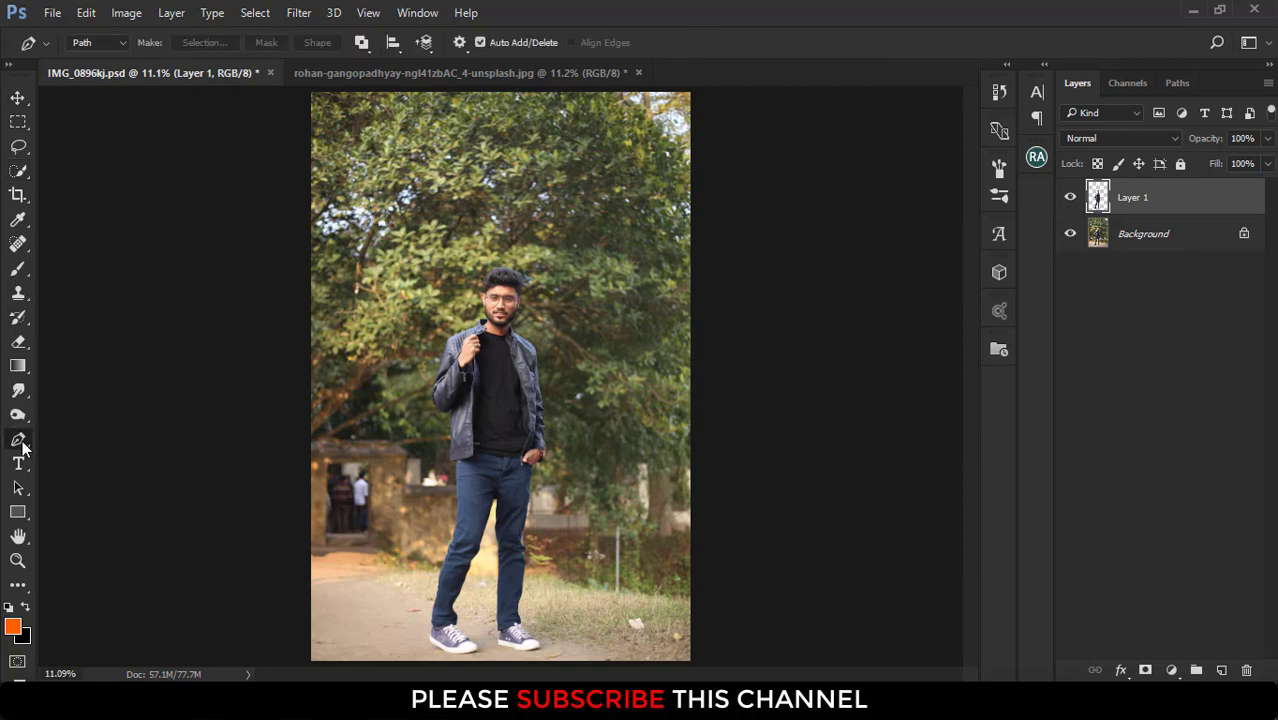
right_click(22, 444)
click(173, 369)
key(ctrl+z)
click(17, 98)
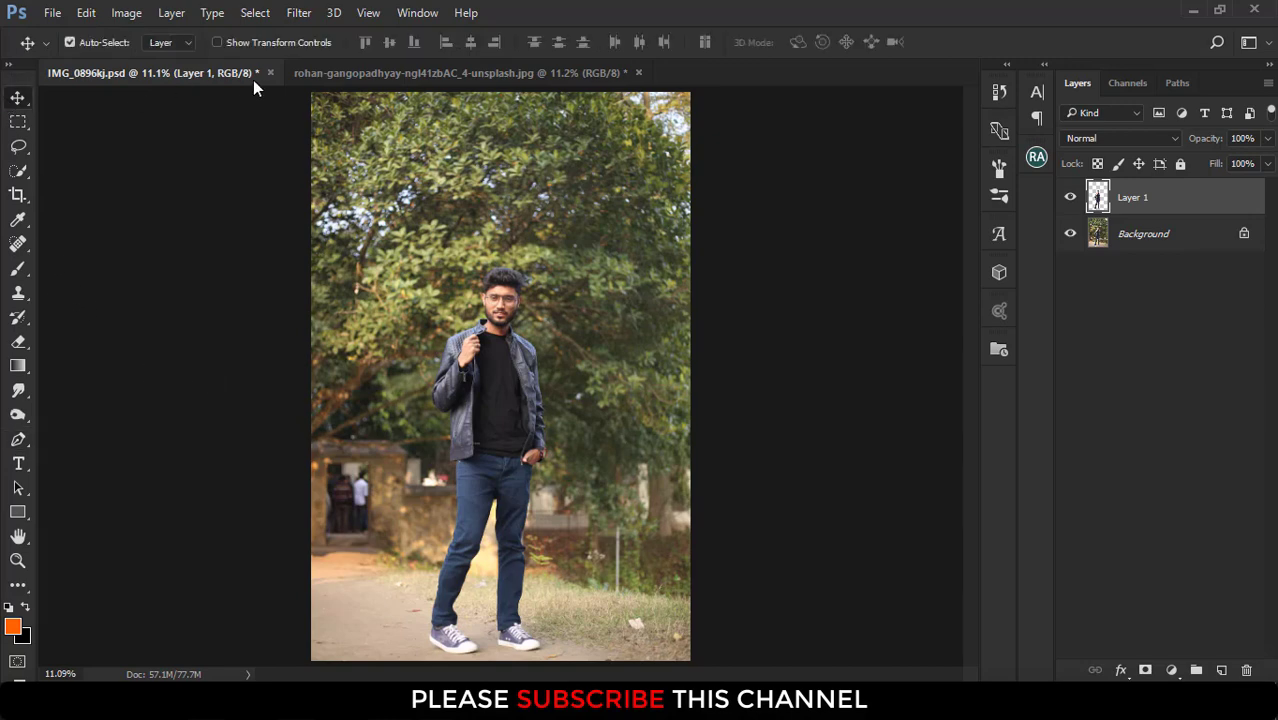
Look over the temple photo, then go back to the portrait document.
click(345, 72)
scroll(460, 365, down, 1)
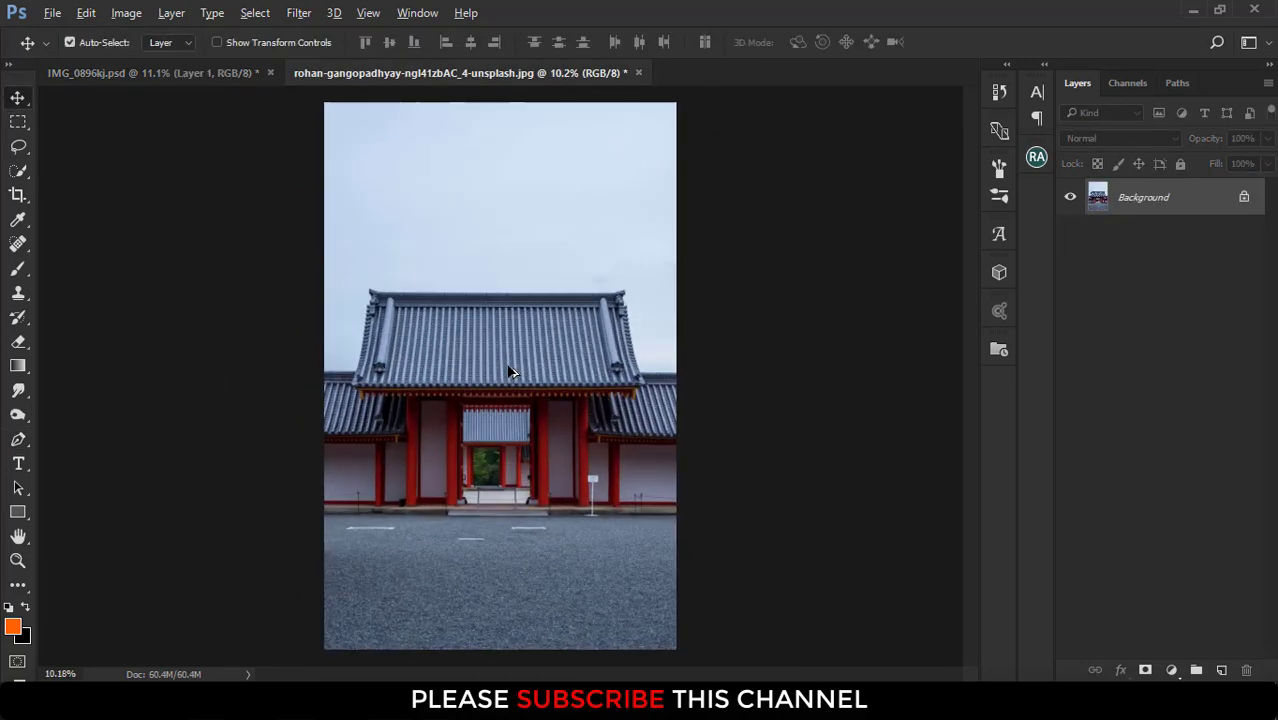
scroll(510, 372, up, 1)
scroll(509, 372, up, 1)
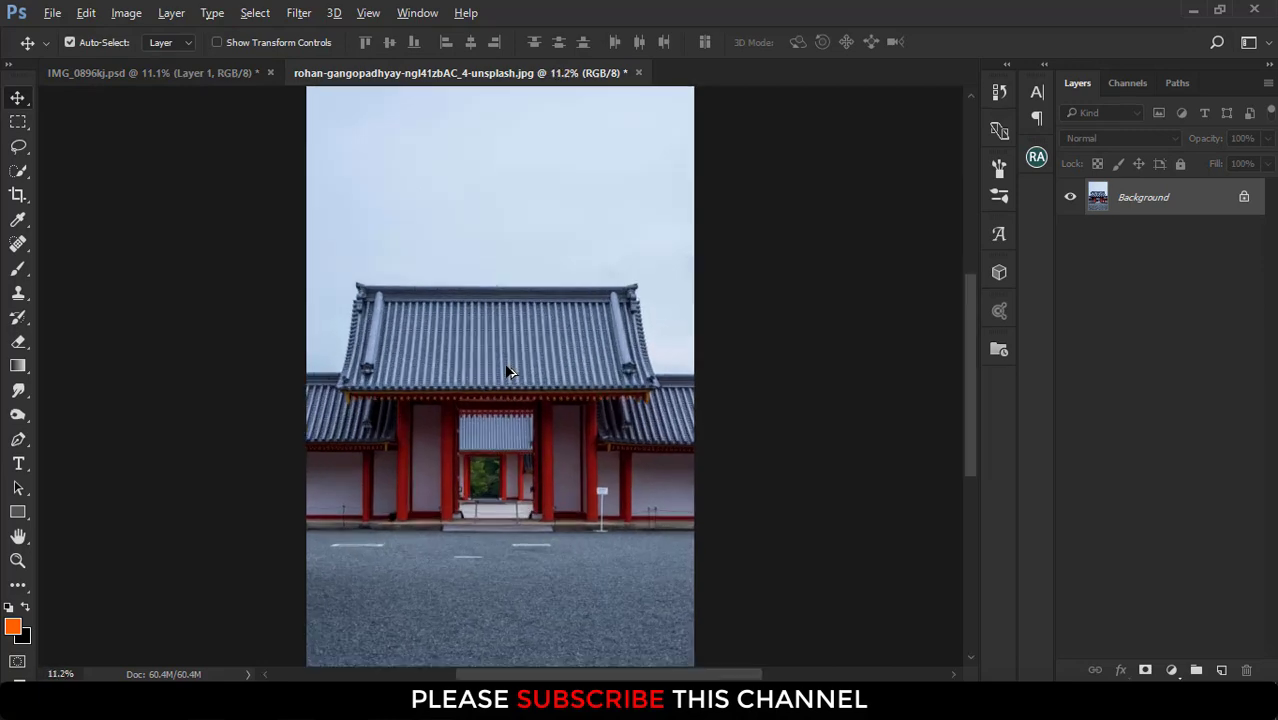
scroll(508, 372, down, 1)
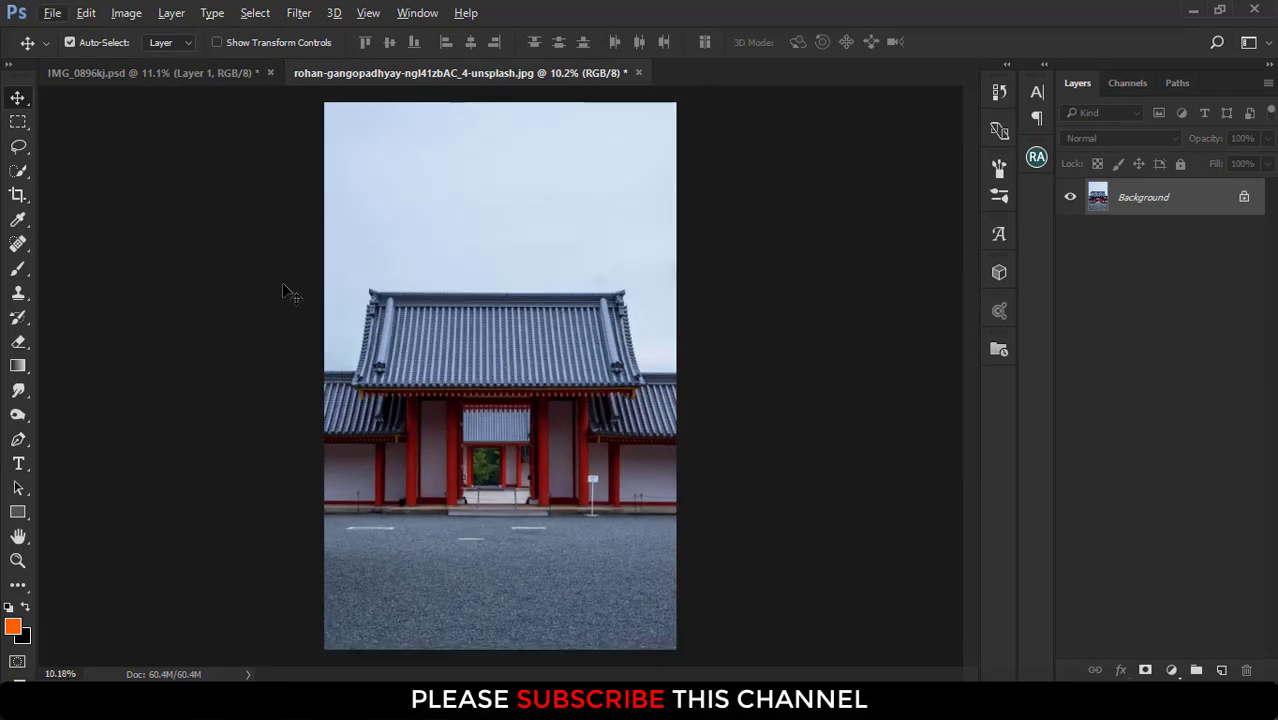
click(129, 77)
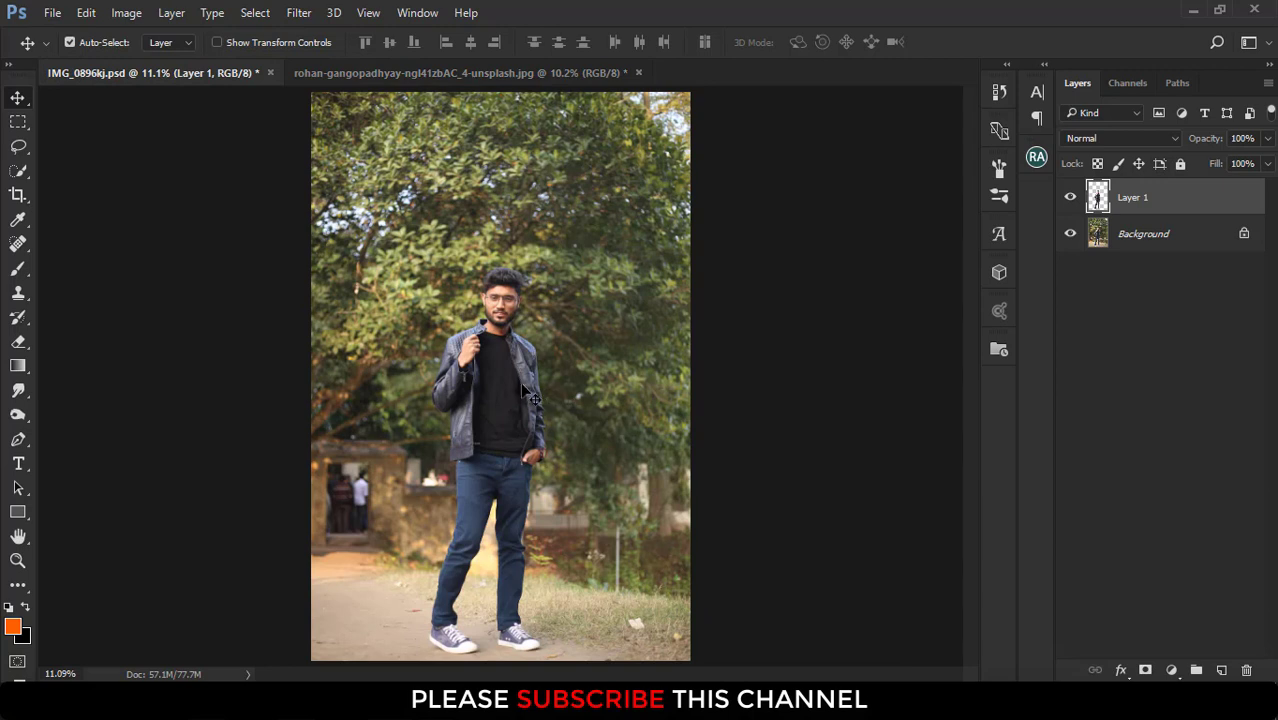
Bring the man's layer into the temple photo, scaled to 89.05% and lowered before the gate.
drag(523, 383, 521, 78)
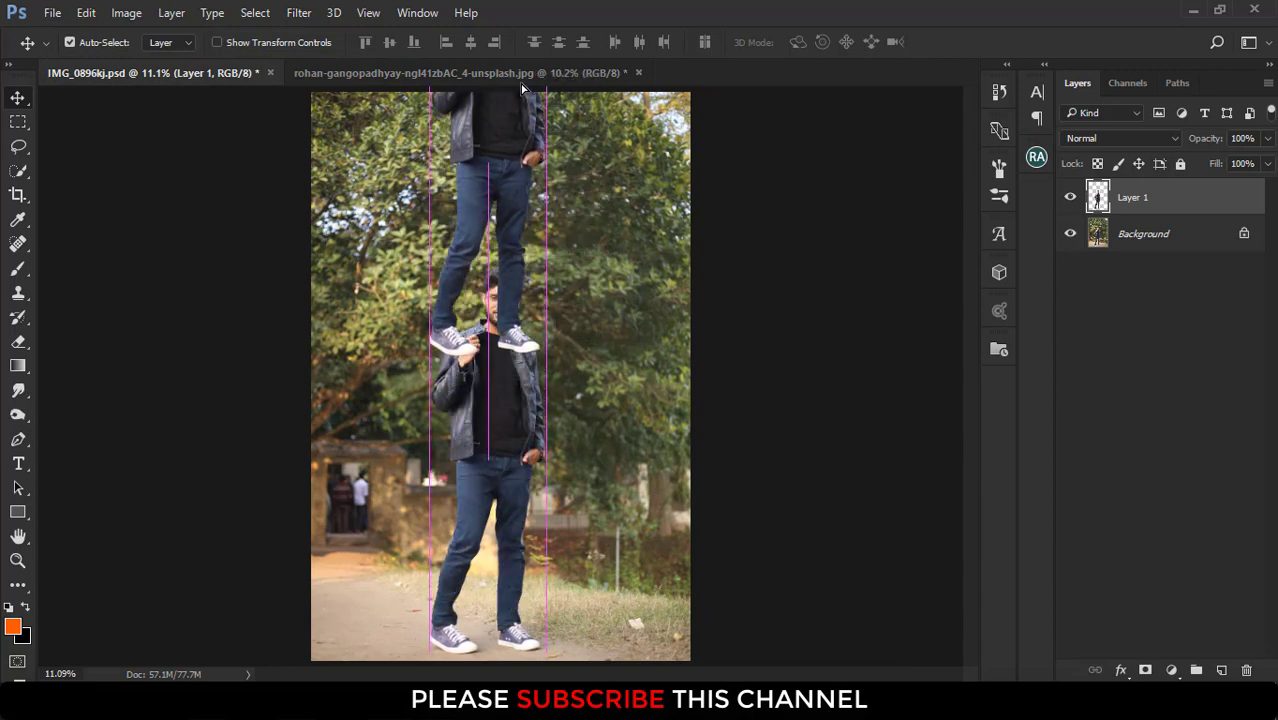
drag(521, 82, 520, 399)
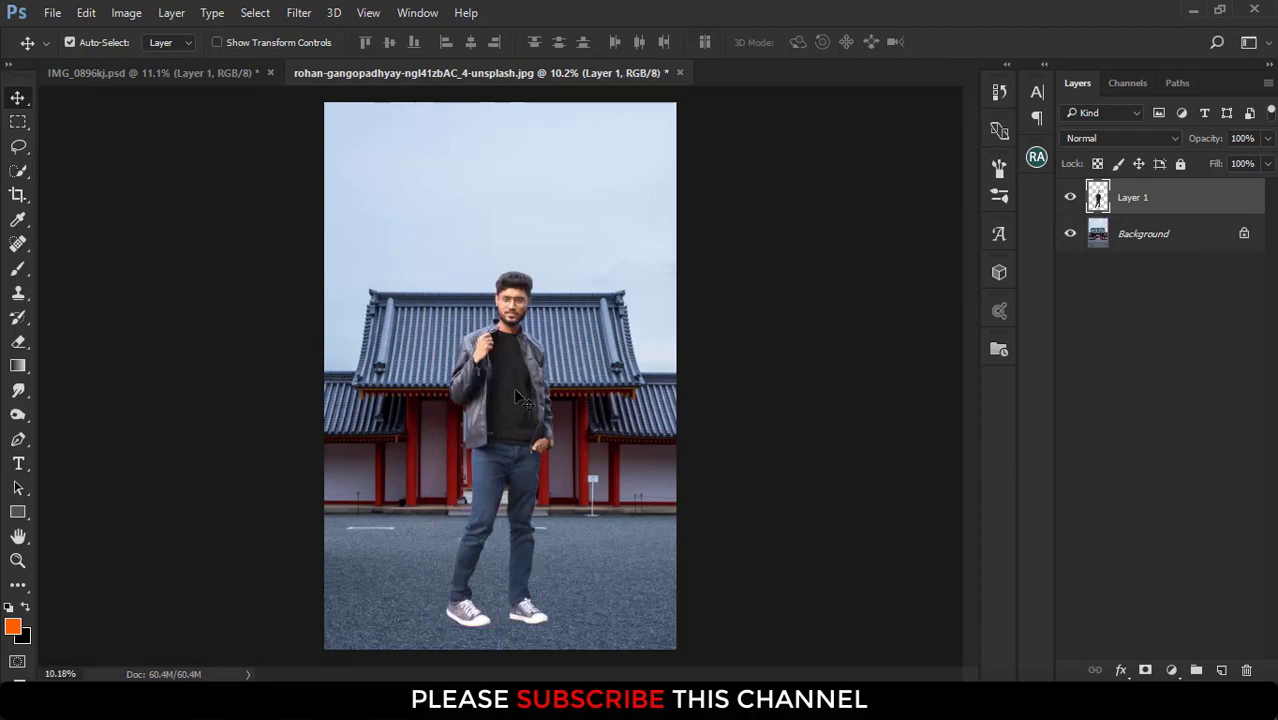
key(ctrl+t)
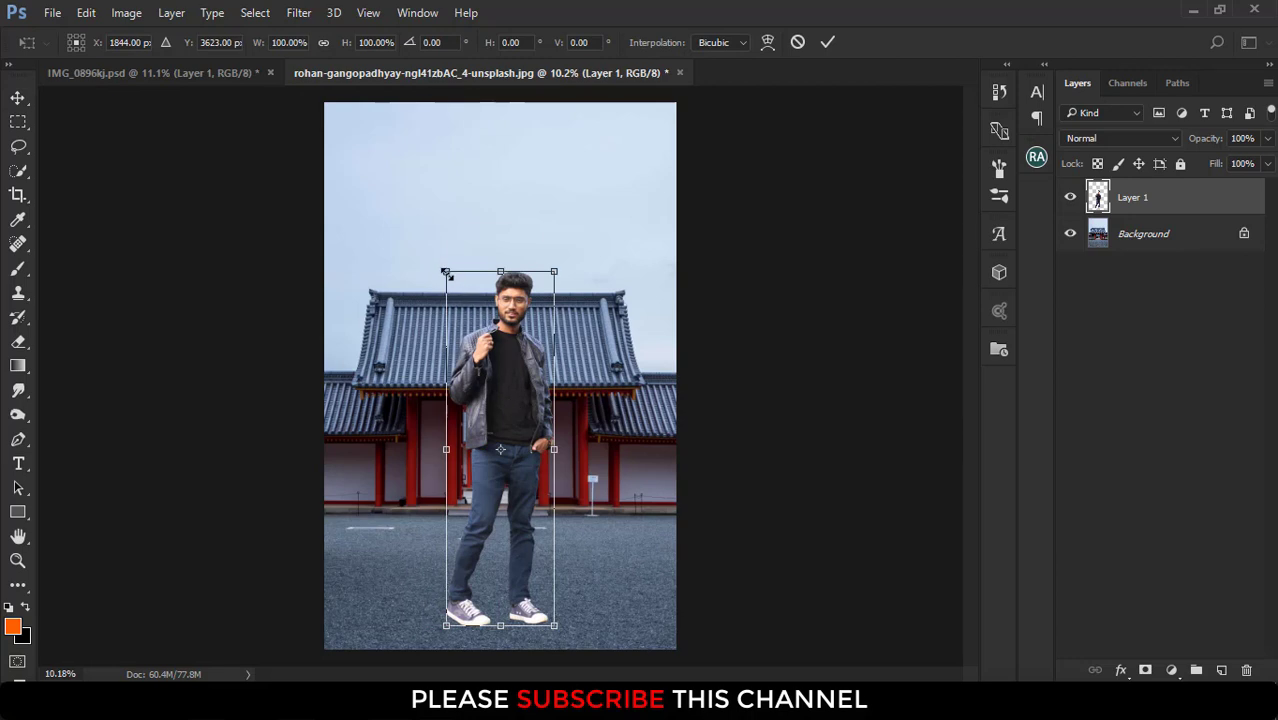
drag(446, 272, 453, 291)
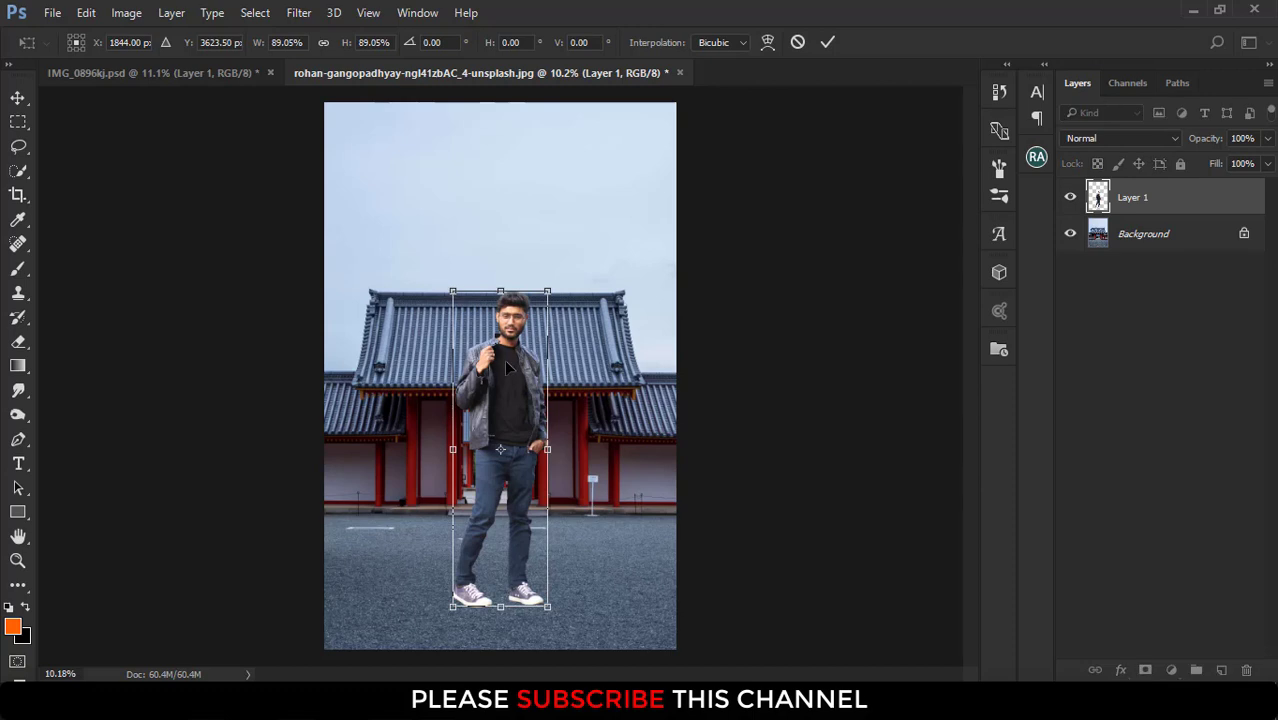
drag(508, 368, 506, 375)
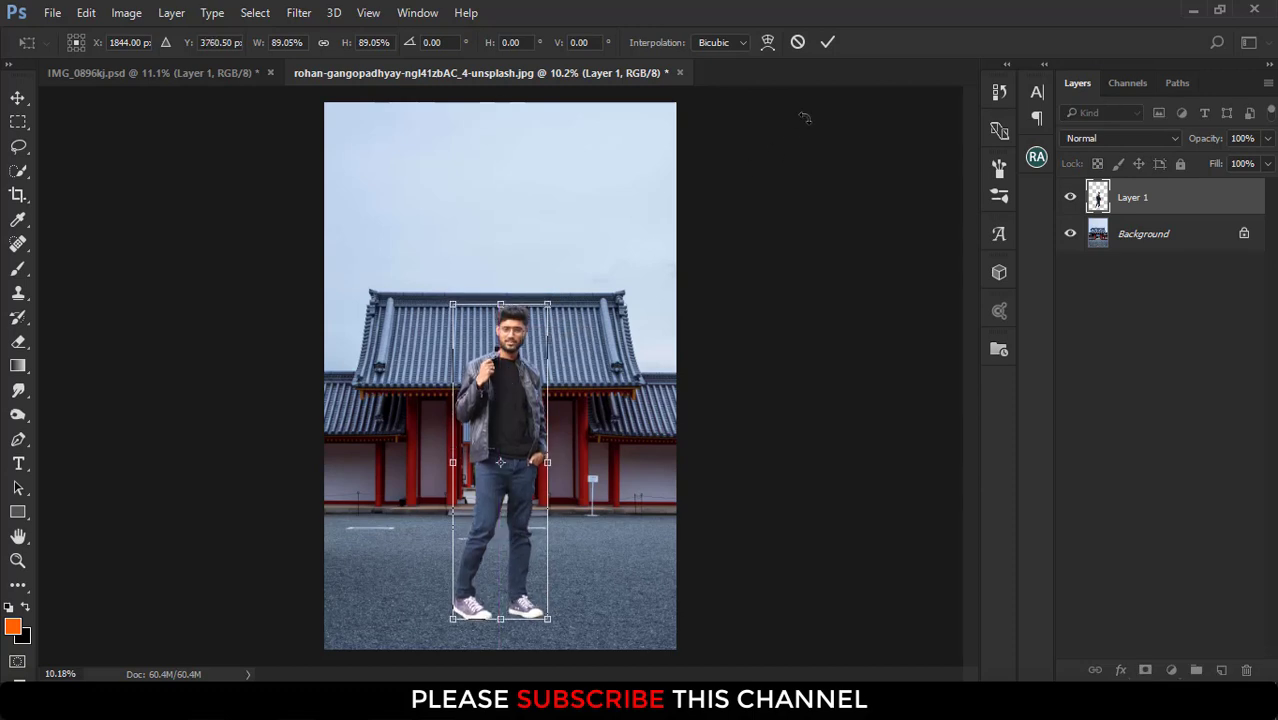
click(826, 46)
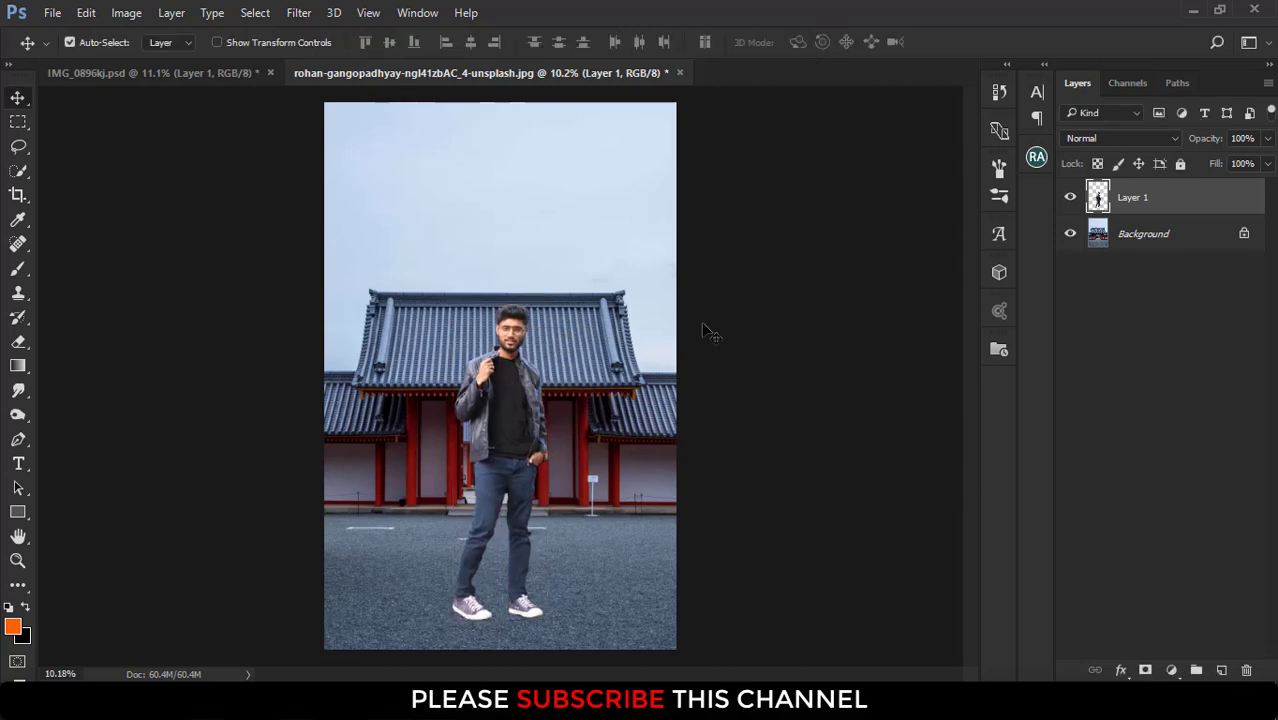
scroll(578, 402, up, 1)
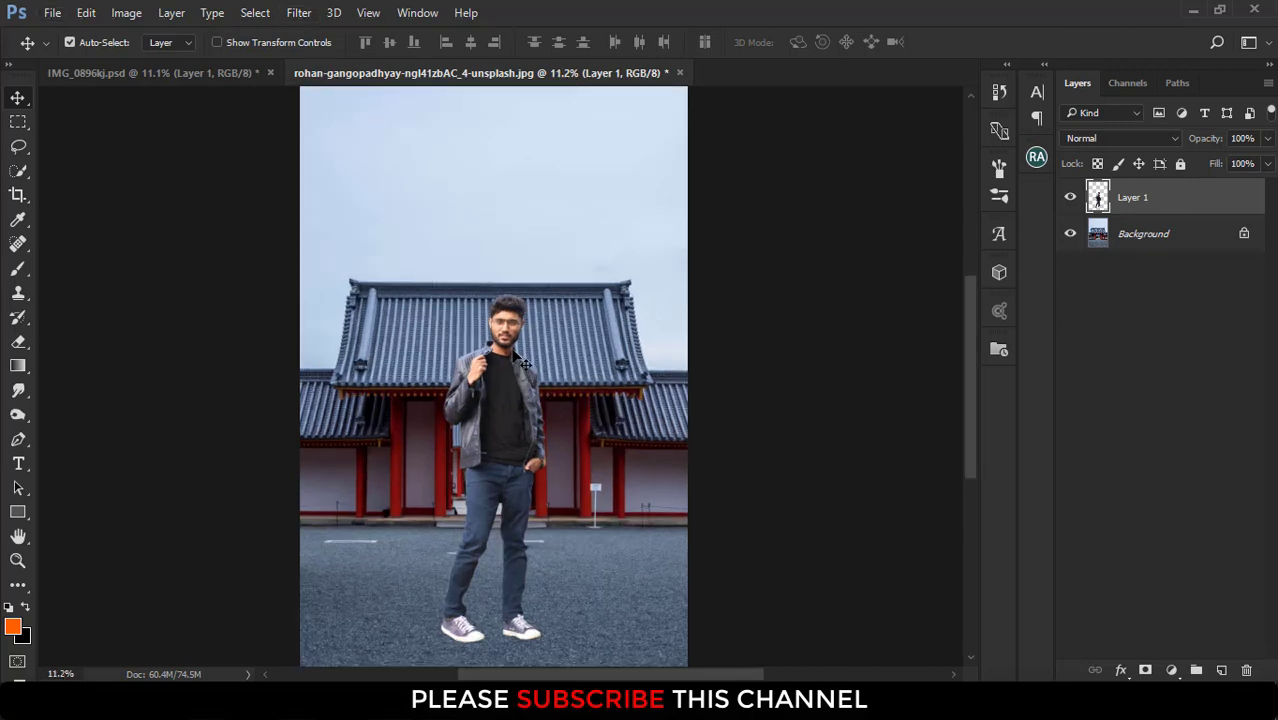
Zoom in on the man's head and set up the Smudge tool with a textured 24 px brush.
scroll(515, 307, up, 10)
scroll(515, 307, up, 5)
scroll(540, 280, up, 2)
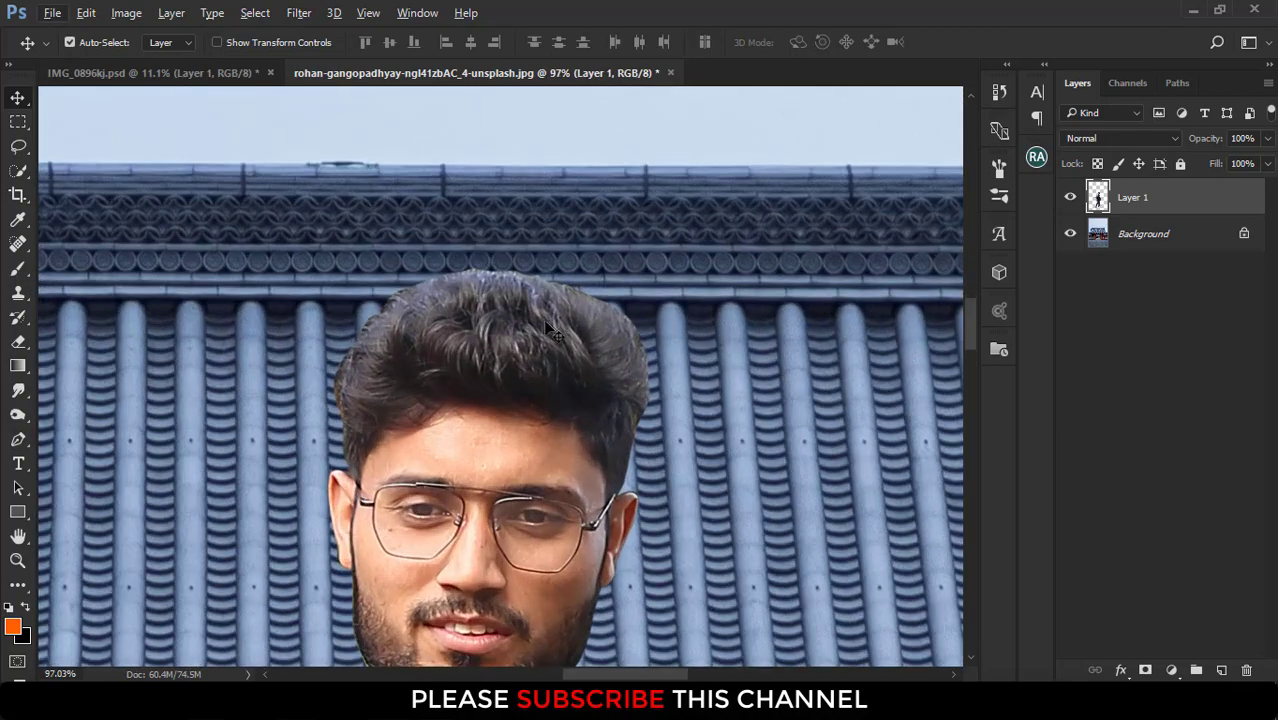
scroll(580, 231, up, 2)
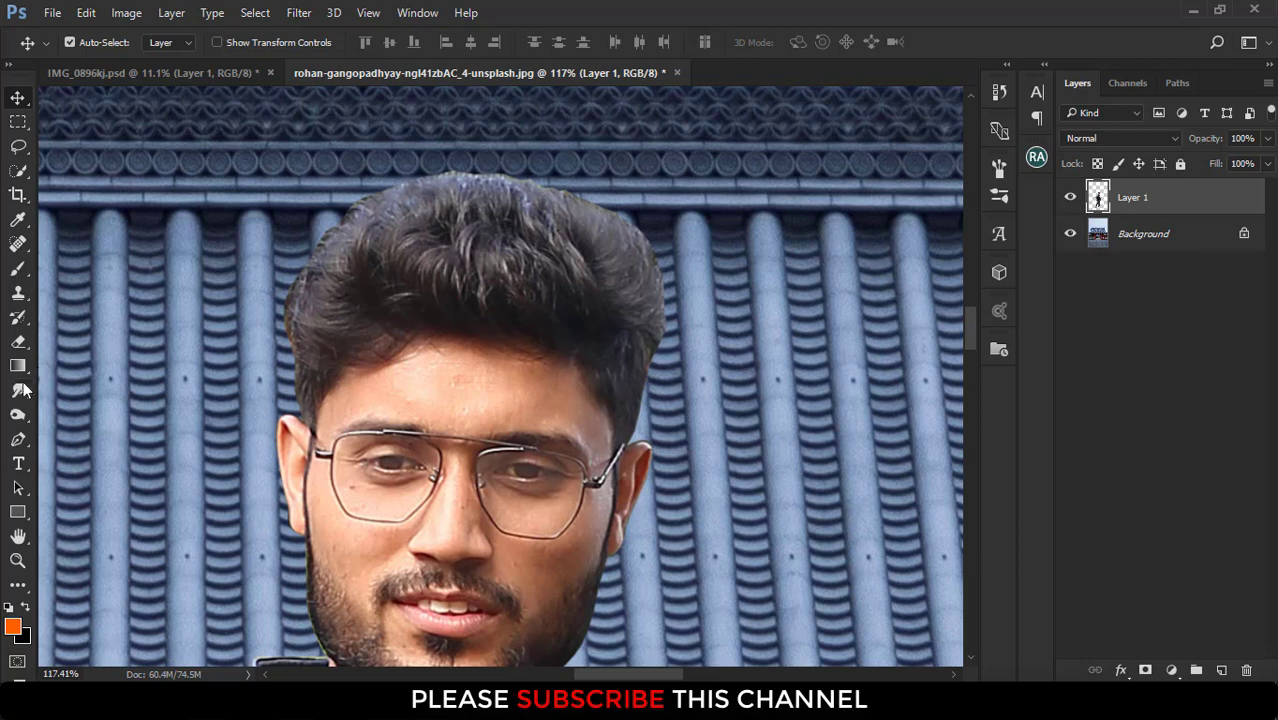
click(14, 424)
right_click(14, 424)
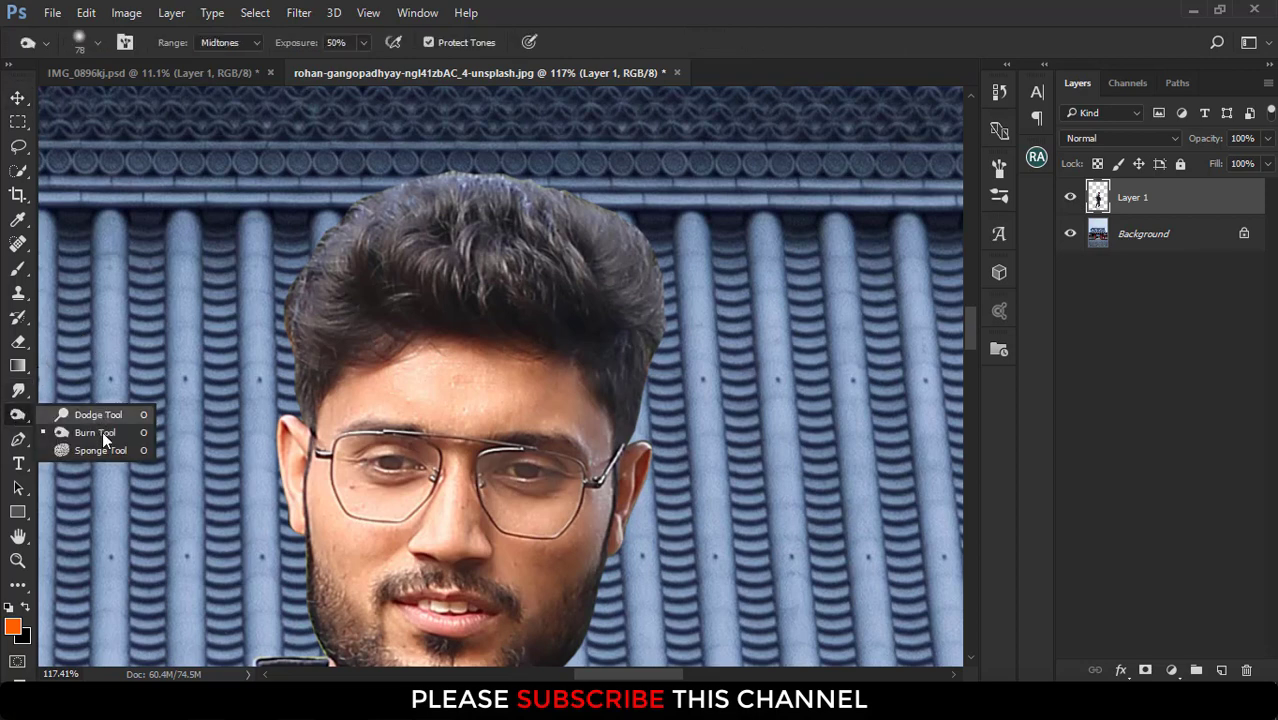
click(20, 391)
right_click(20, 391)
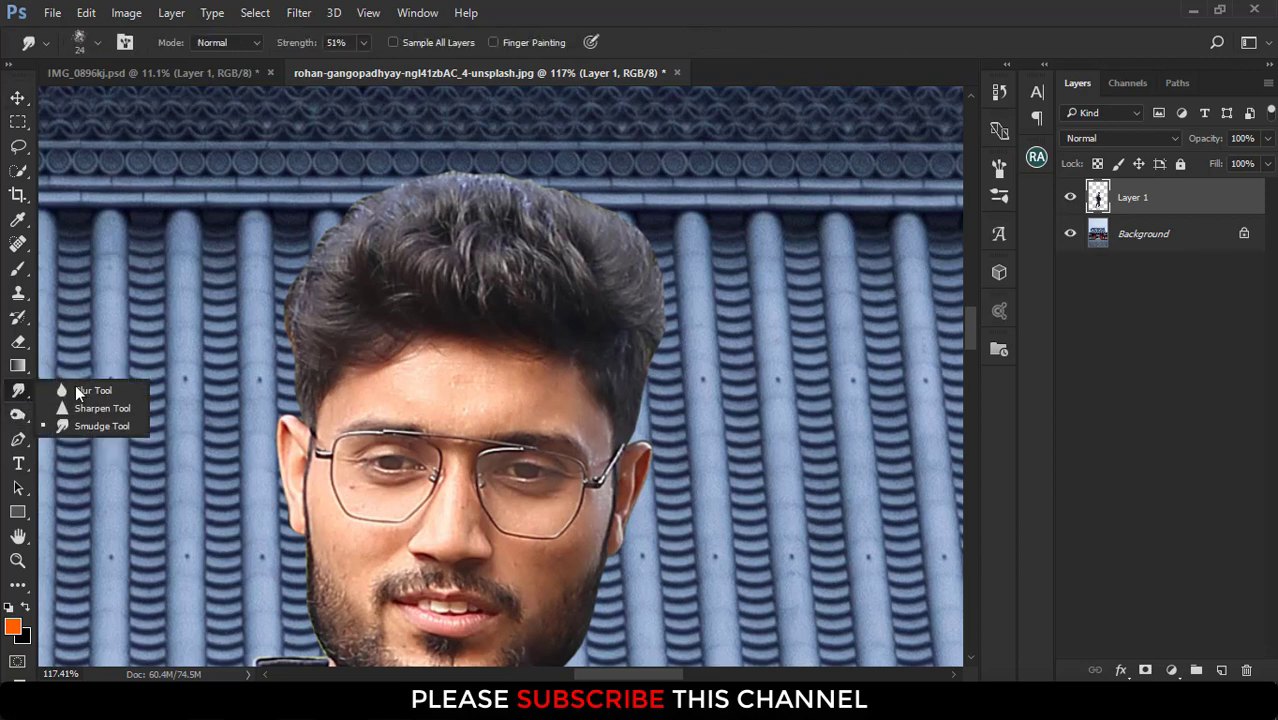
click(112, 425)
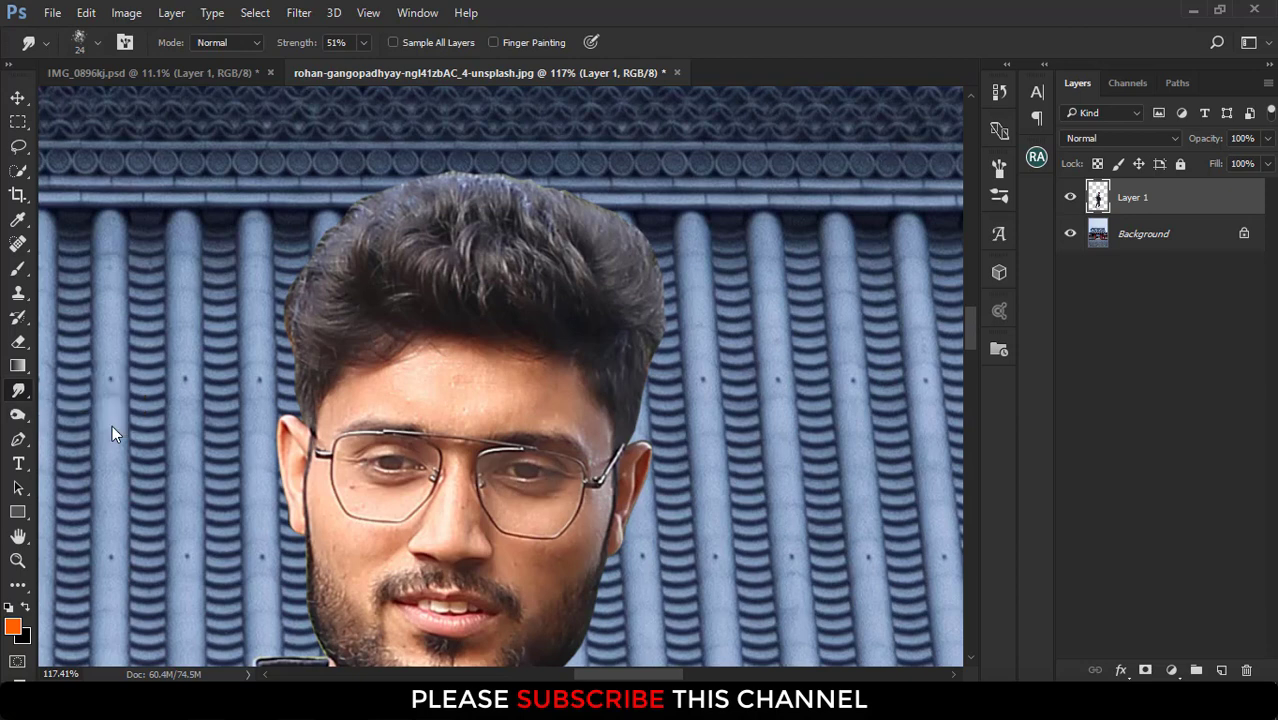
right_click(383, 354)
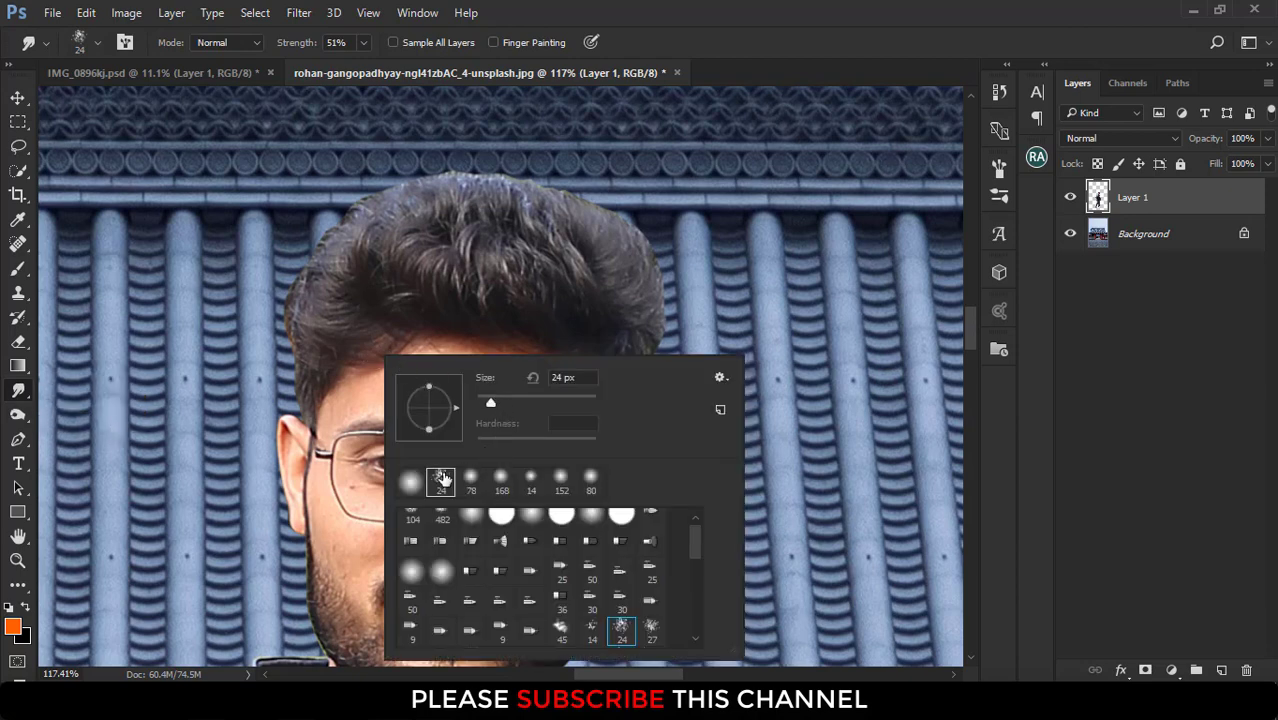
click(490, 238)
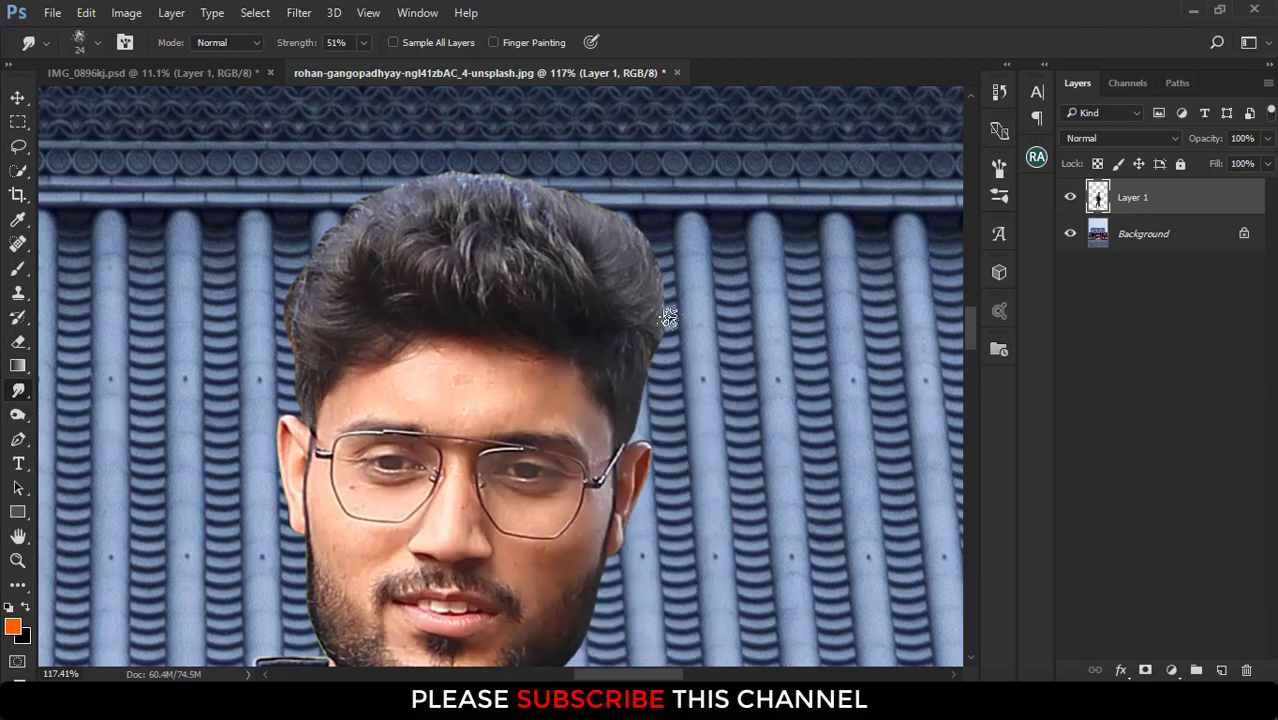
Smudge the top and right edges of the man's hair into the temple roof.
scroll(668, 320, up, 1)
scroll(668, 320, up, 2)
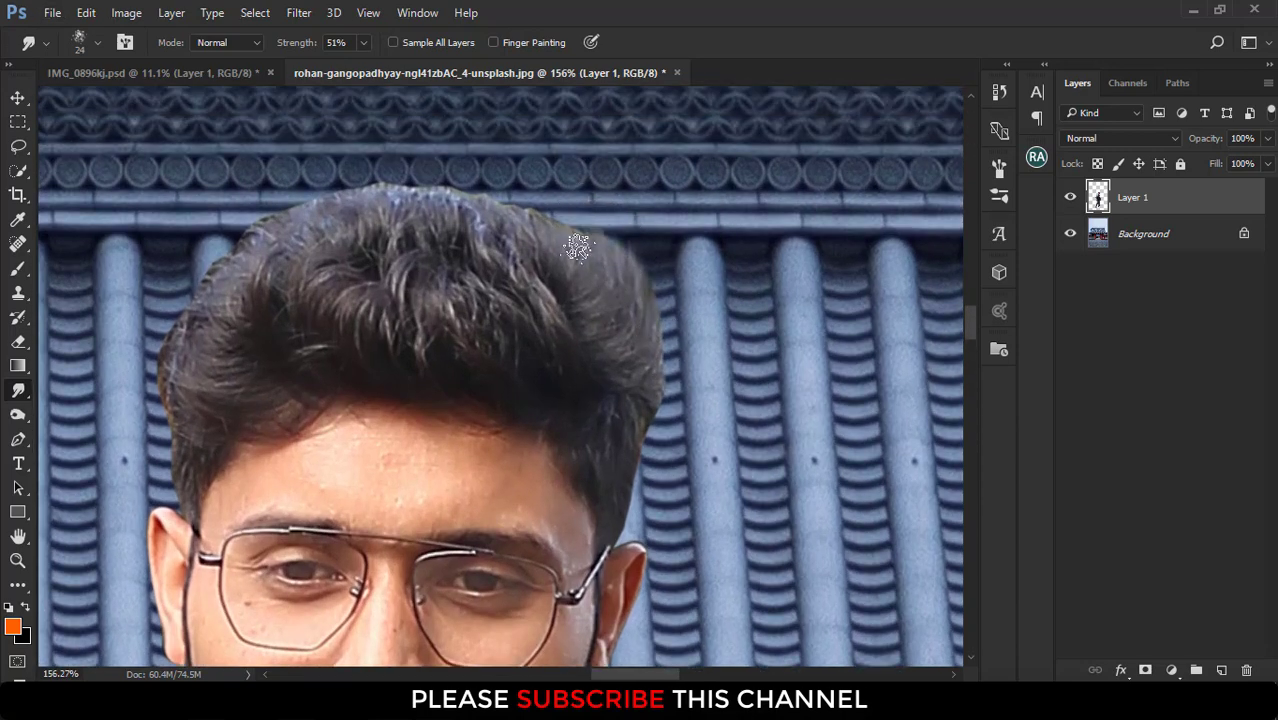
drag(499, 190, 422, 198)
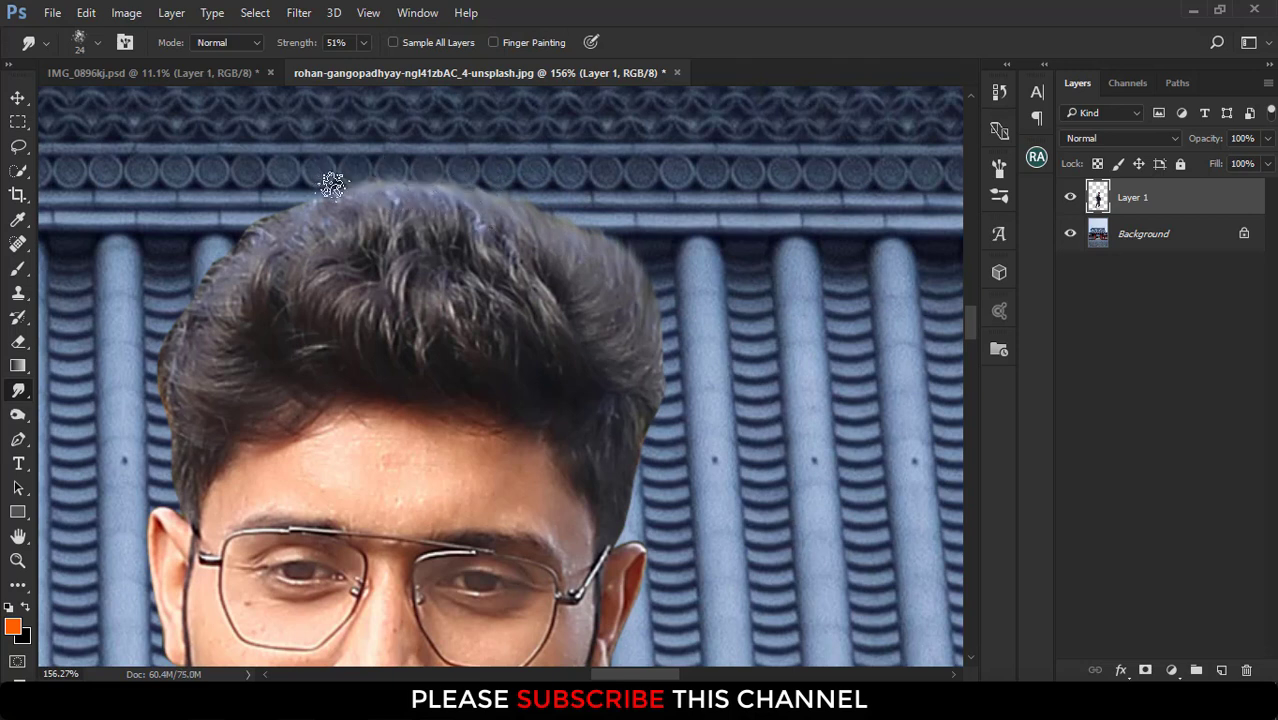
mouse_move(422, 198)
mouse_down()
mouse_move(279, 198)
mouse_move(242, 262)
mouse_move(200, 258)
mouse_move(160, 278)
mouse_move(204, 274)
mouse_move(168, 345)
mouse_move(163, 394)
mouse_up()
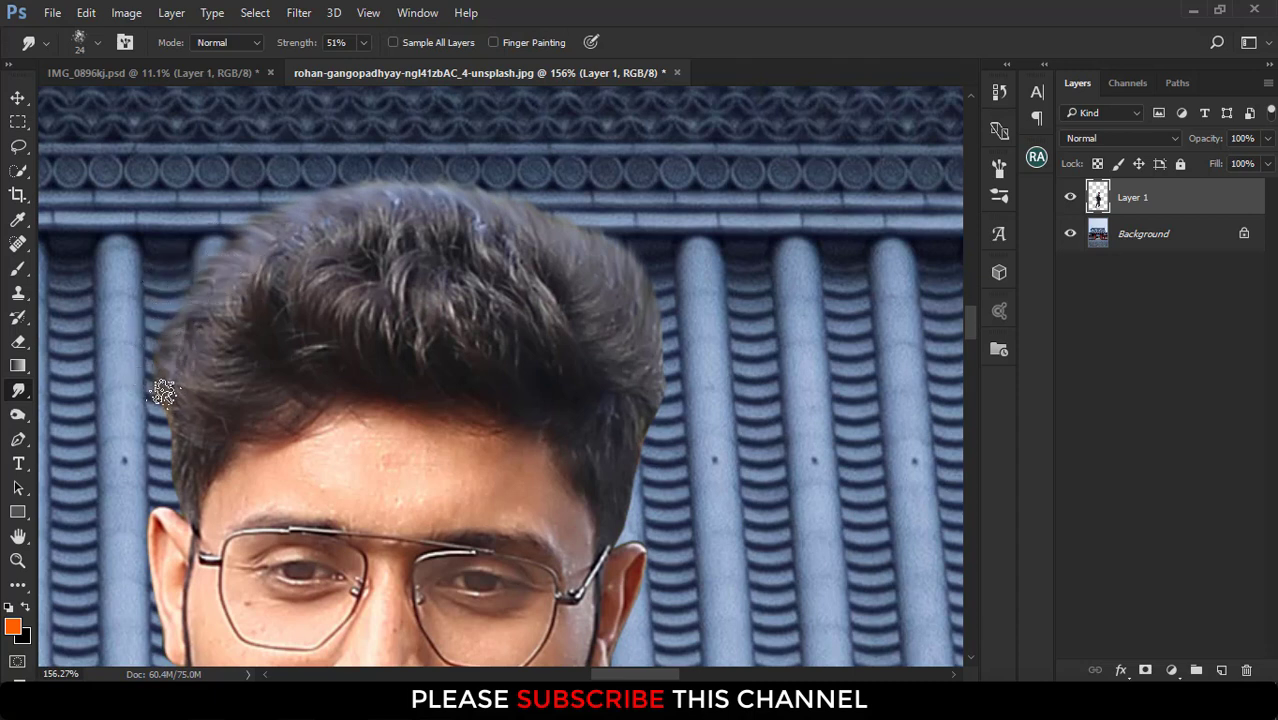
mouse_move(655, 360)
mouse_down()
mouse_move(673, 337)
mouse_move(657, 429)
mouse_move(573, 208)
mouse_move(567, 248)
mouse_up()
Adjust the zoom on the face, then select the Move tool and the healing tool group.
scroll(612, 268, down, 5)
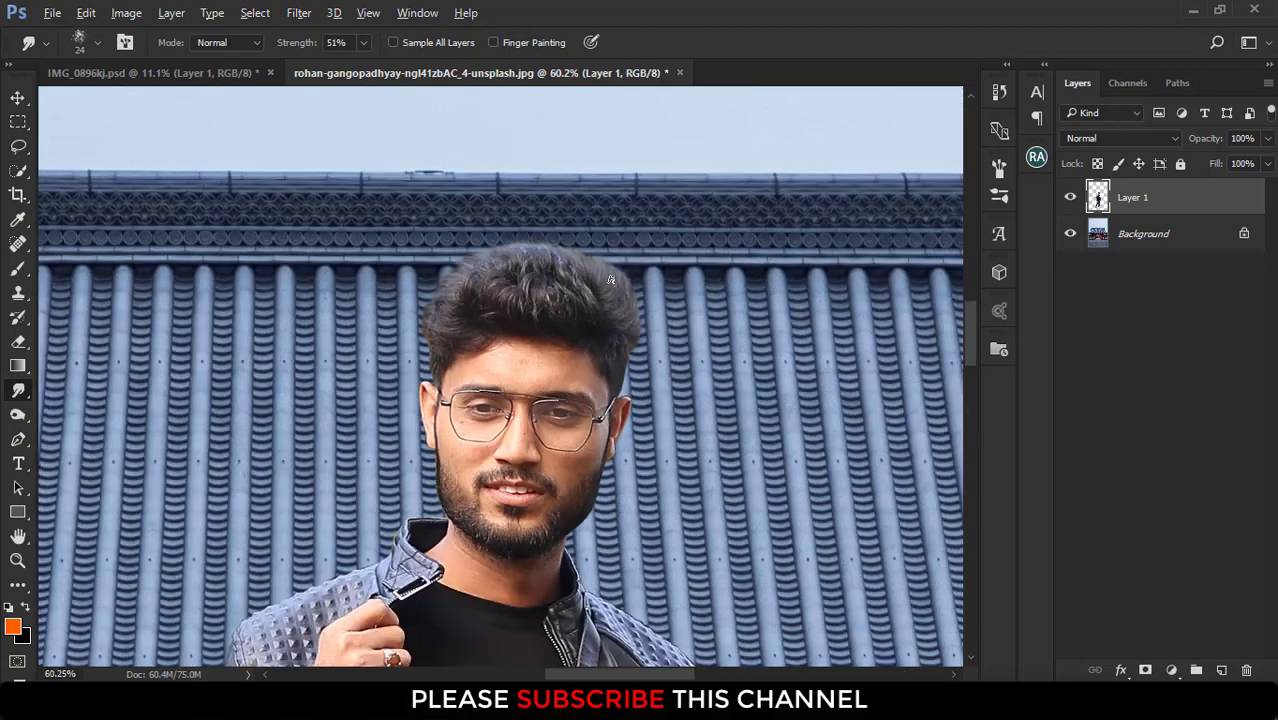
scroll(614, 340, up, 2)
scroll(616, 349, up, 3)
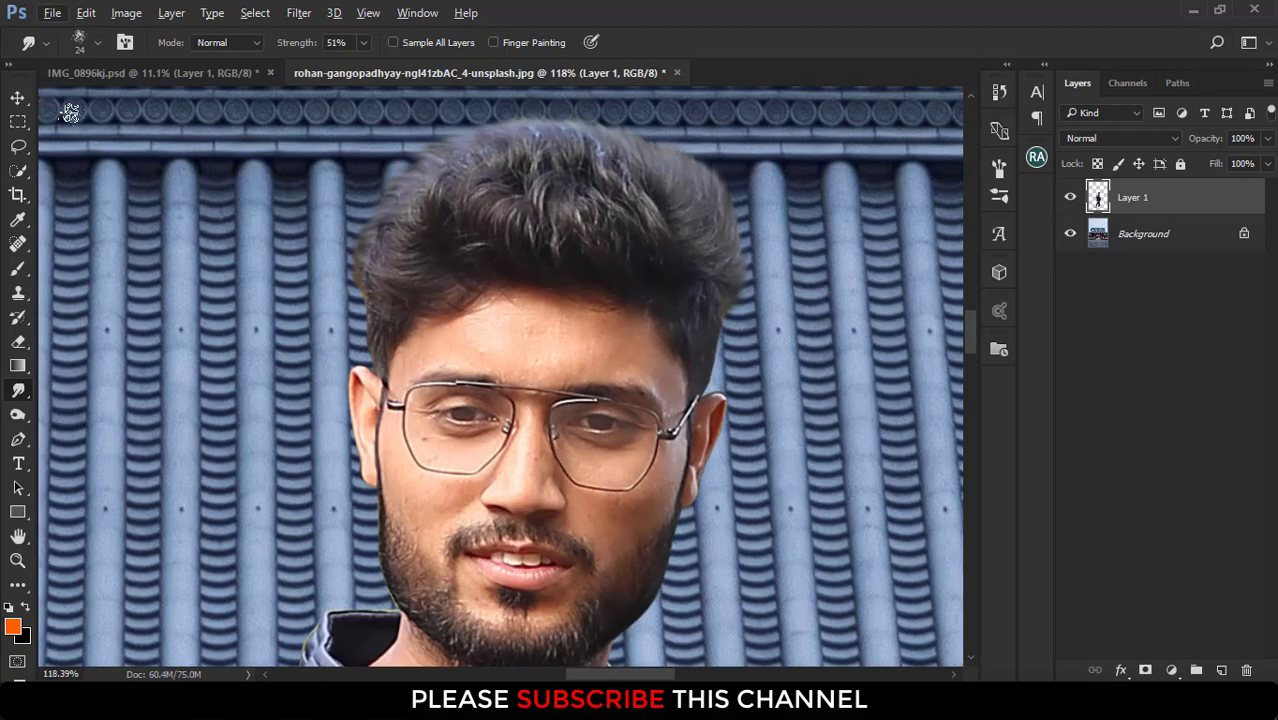
click(22, 98)
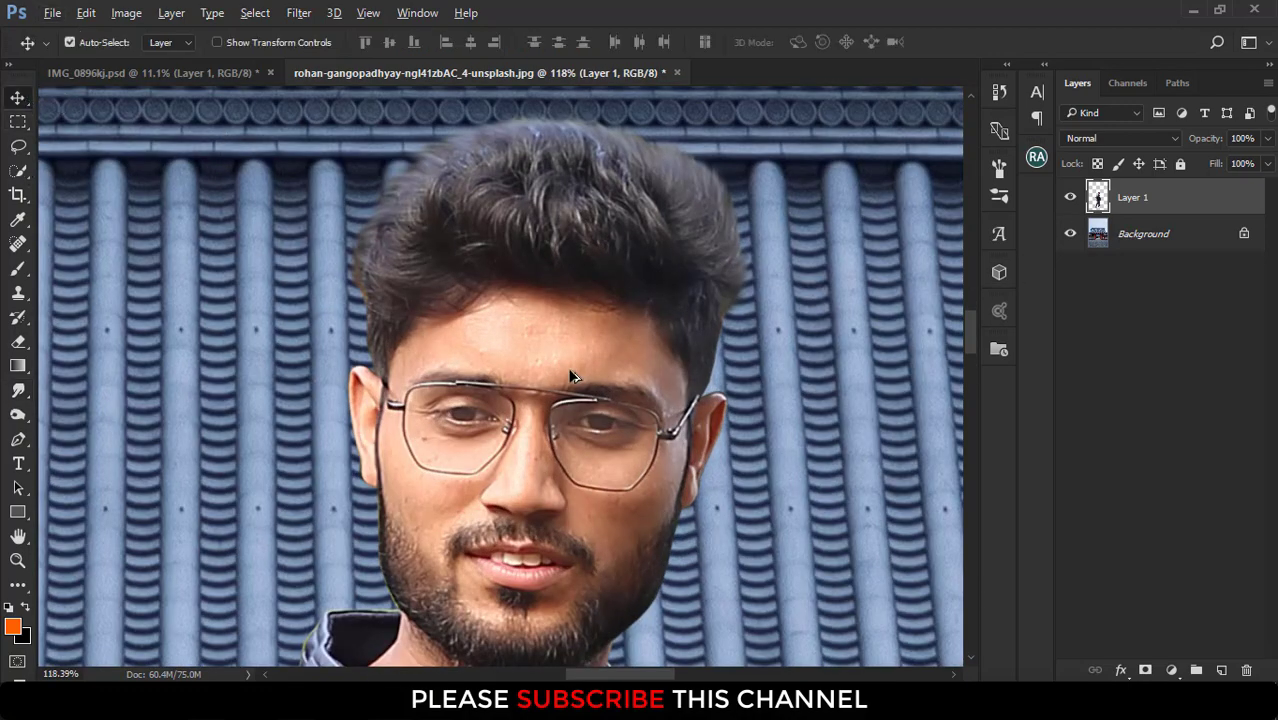
scroll(571, 376, up, 2)
scroll(559, 351, up, 1)
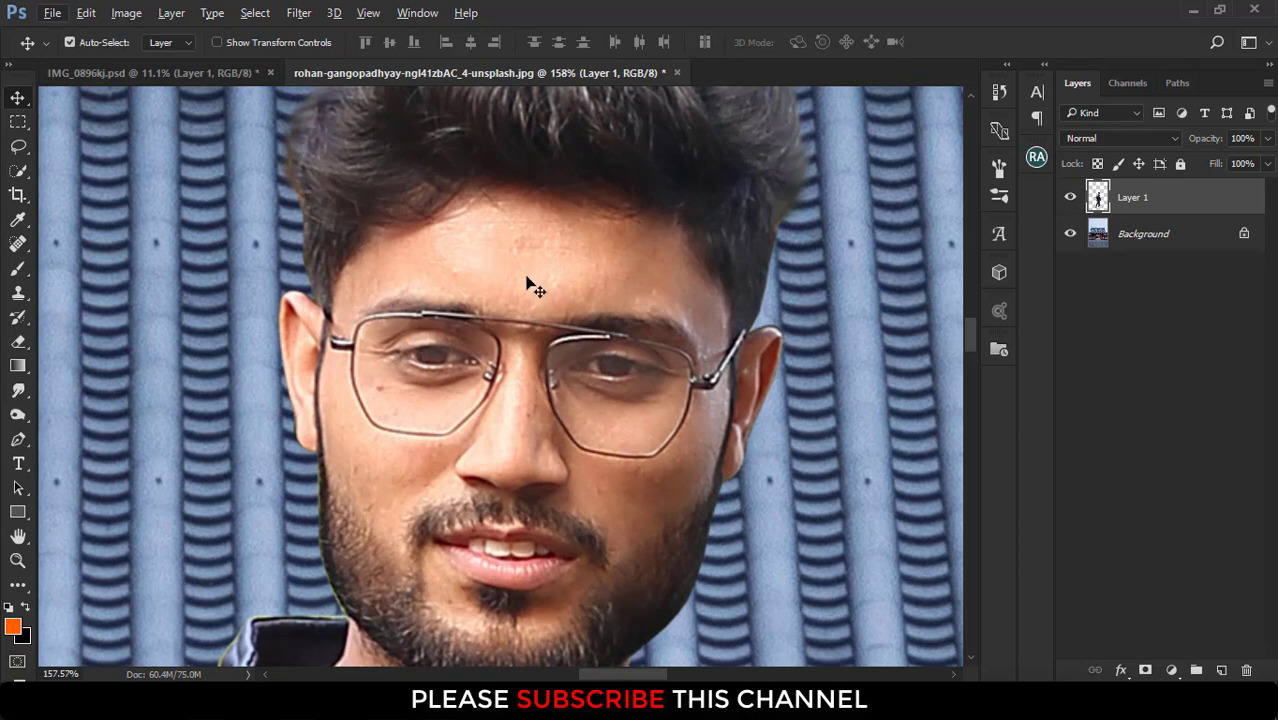
scroll(633, 371, down, 1)
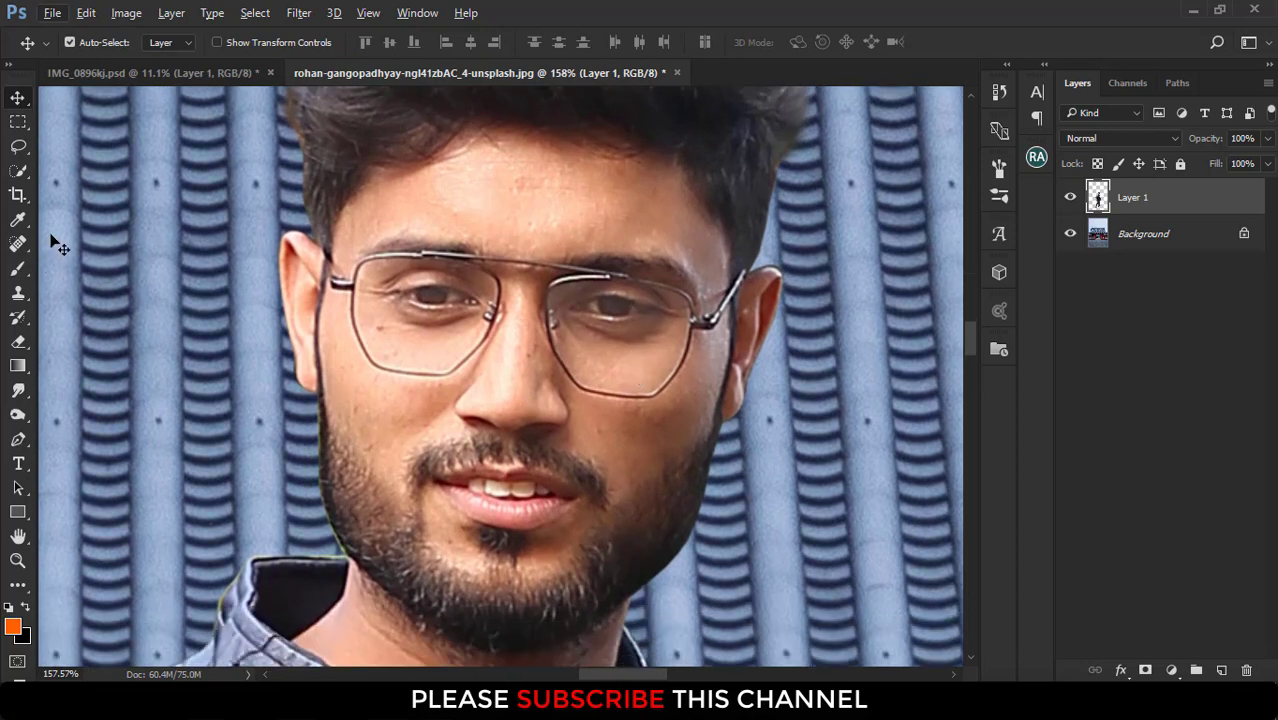
click(17, 244)
With the Spot Healing Brush, remove three forehead blemishes and spots on both cheeks.
right_click(17, 244)
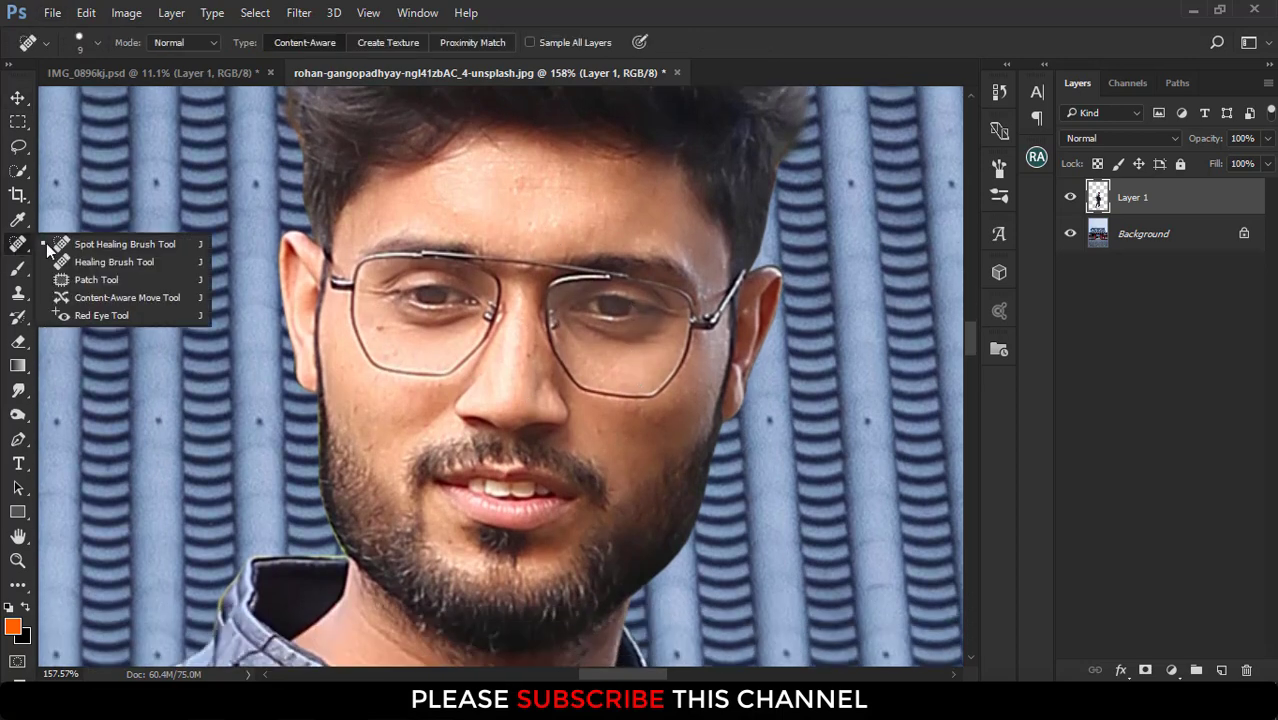
click(130, 244)
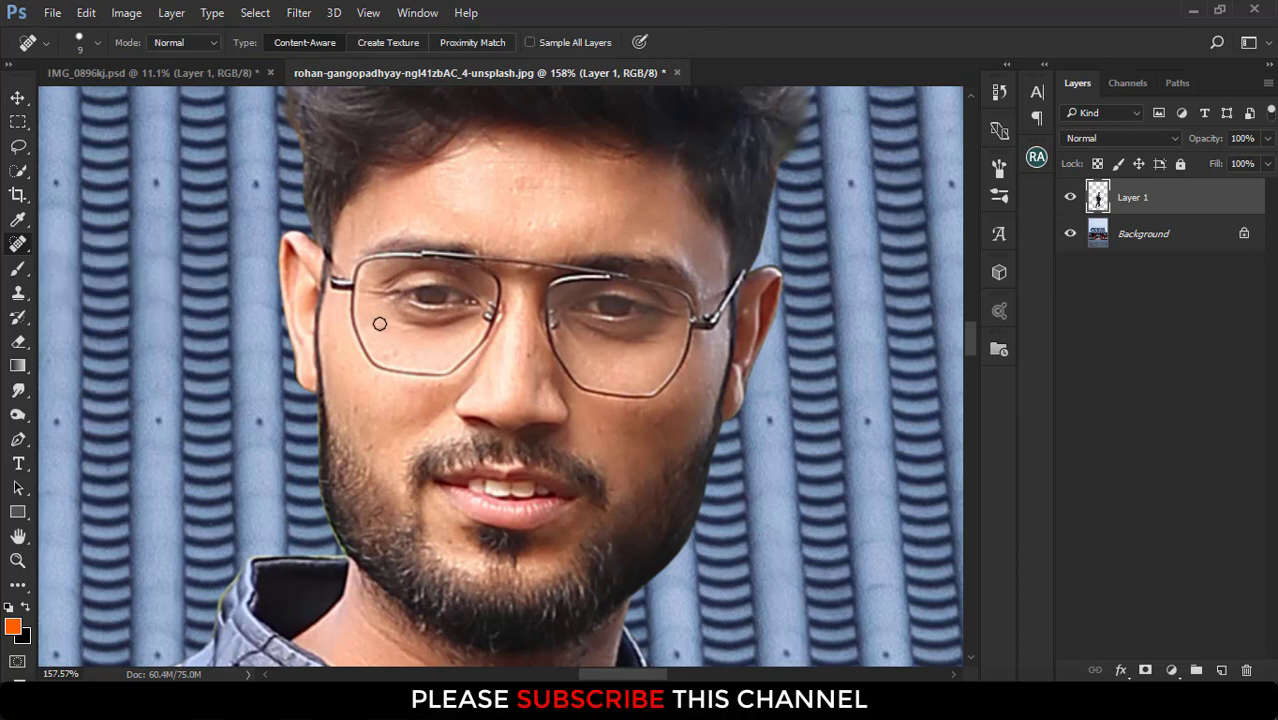
drag(441, 215, 460, 213)
drag(528, 180, 508, 182)
drag(516, 236, 546, 216)
click(356, 410)
click(630, 415)
Switch back to the Move tool and open the Filter menu.
scroll(583, 420, down, 3)
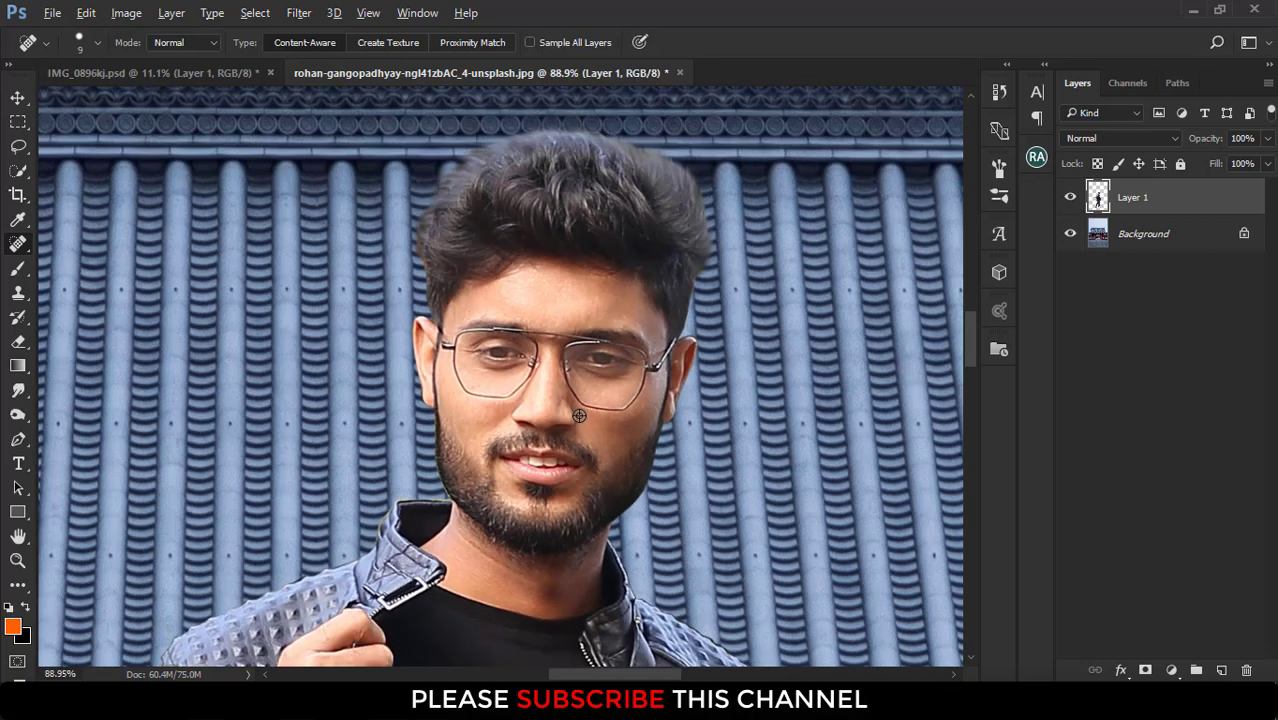
scroll(583, 420, up, 2)
click(19, 98)
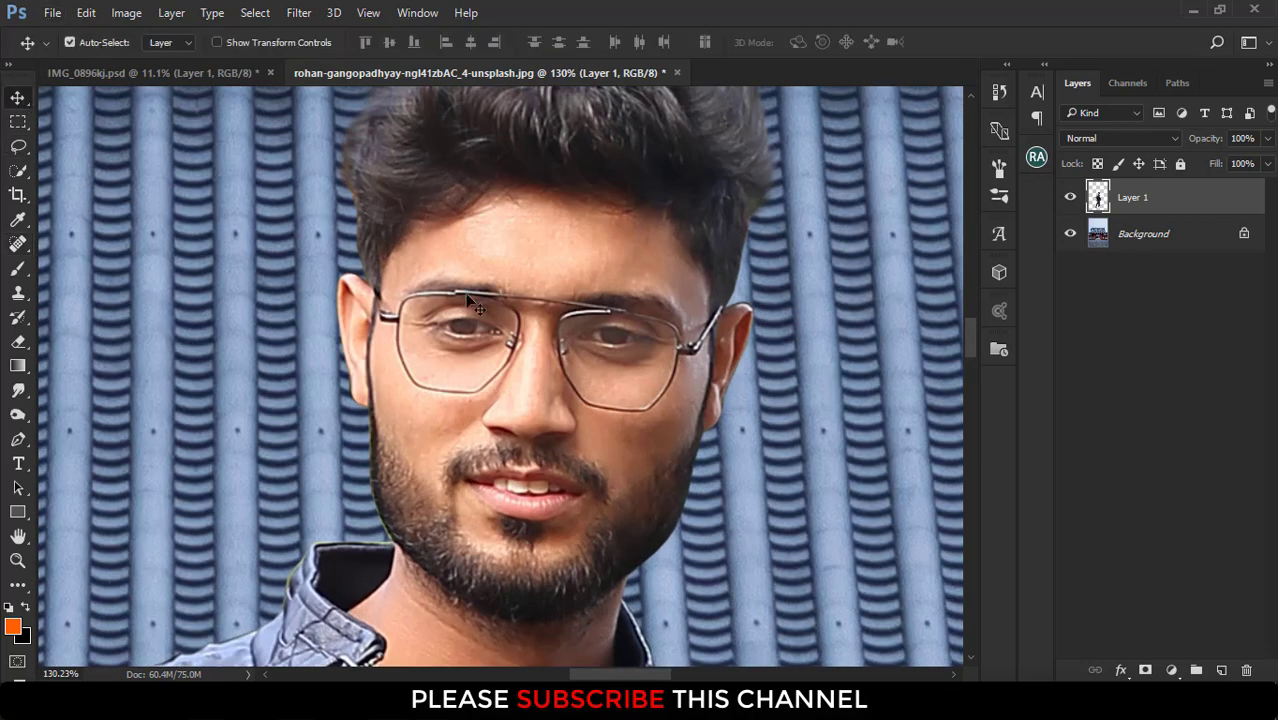
click(309, 15)
mouse_move(336, 424)
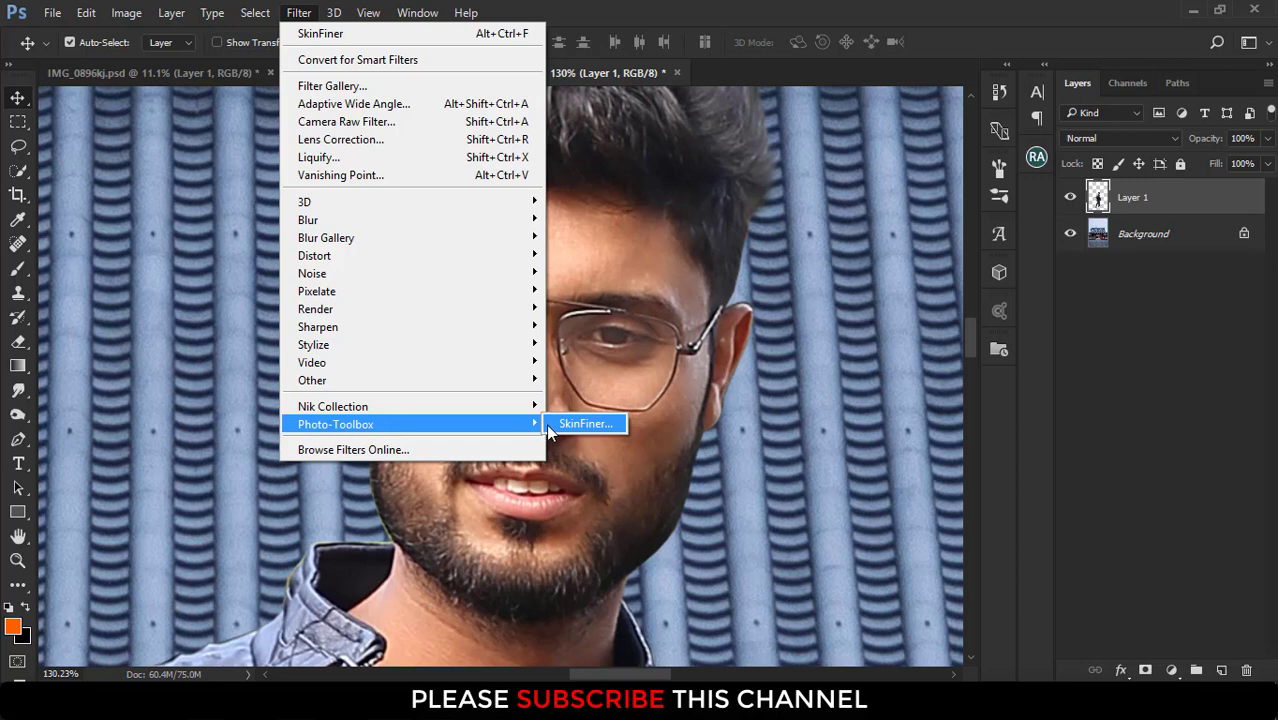
Apply Photo-Toolbox SkinFiner to the man's layer with its default smoothing settings.
click(561, 424)
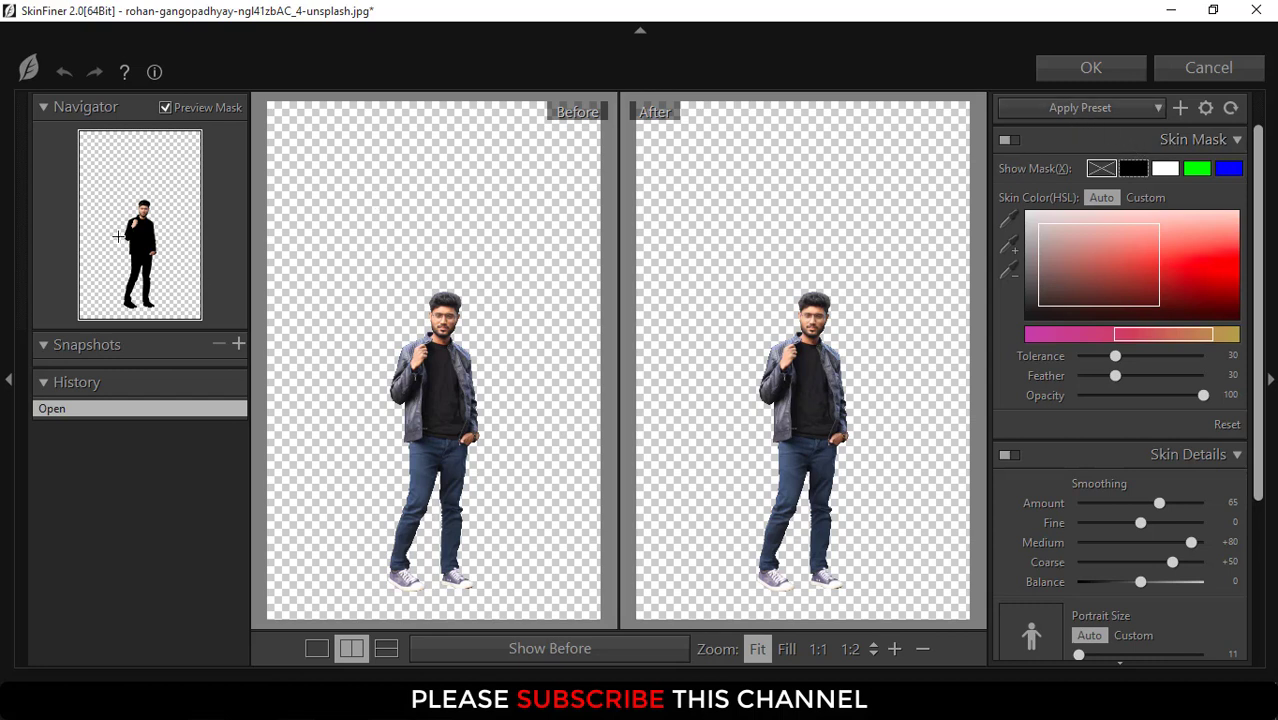
click(1092, 73)
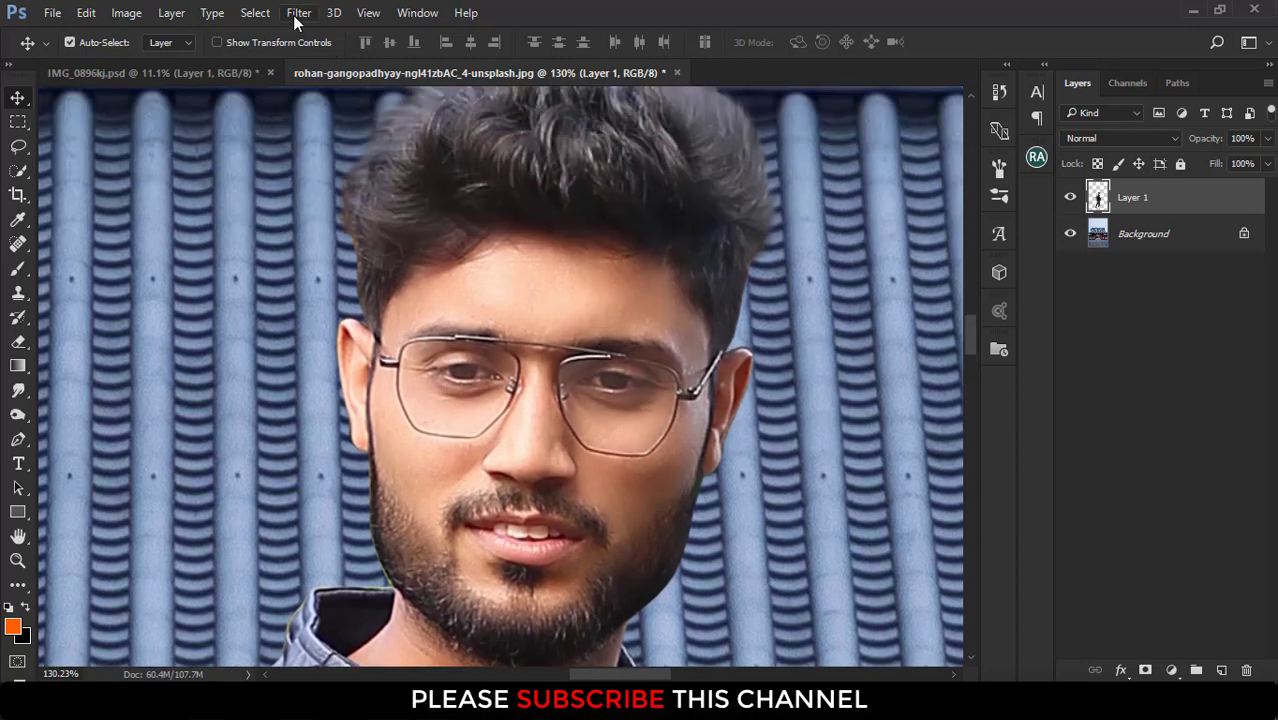
In Camera Raw, set Contrast -5, Highlights +6, Shadows +9, Clarity +13 and adjust Oranges saturation.
click(298, 13)
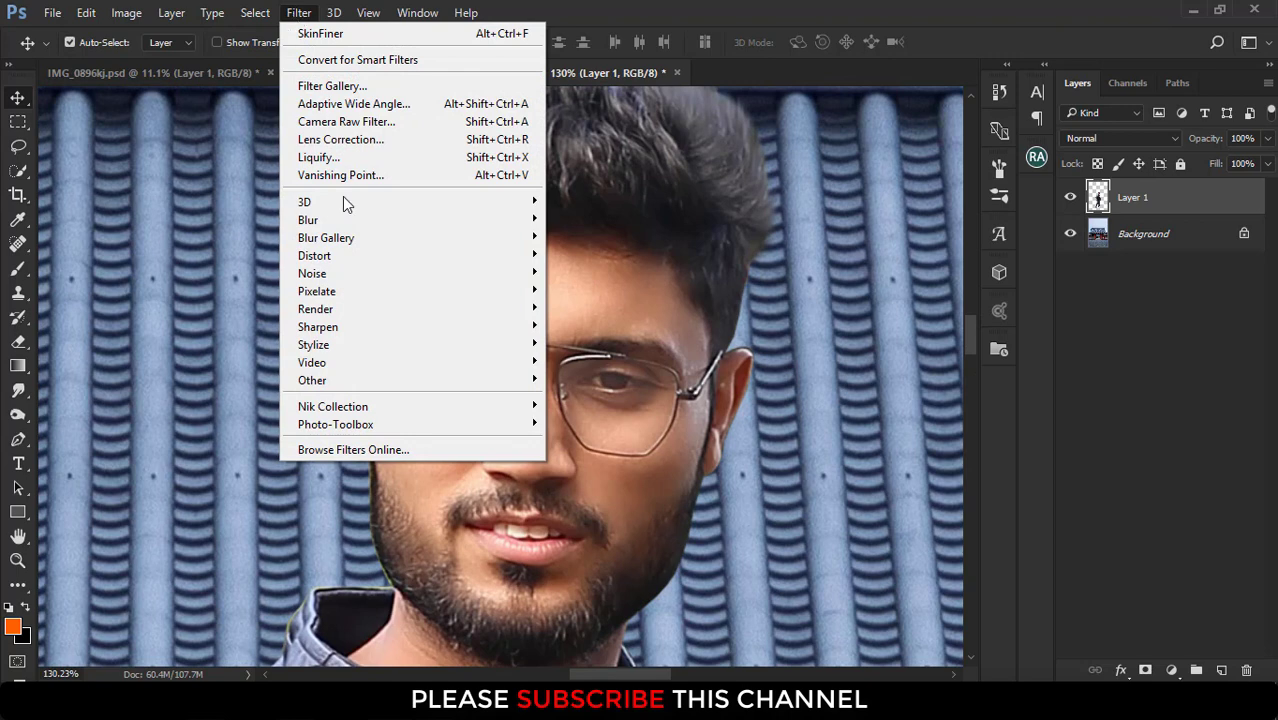
click(345, 122)
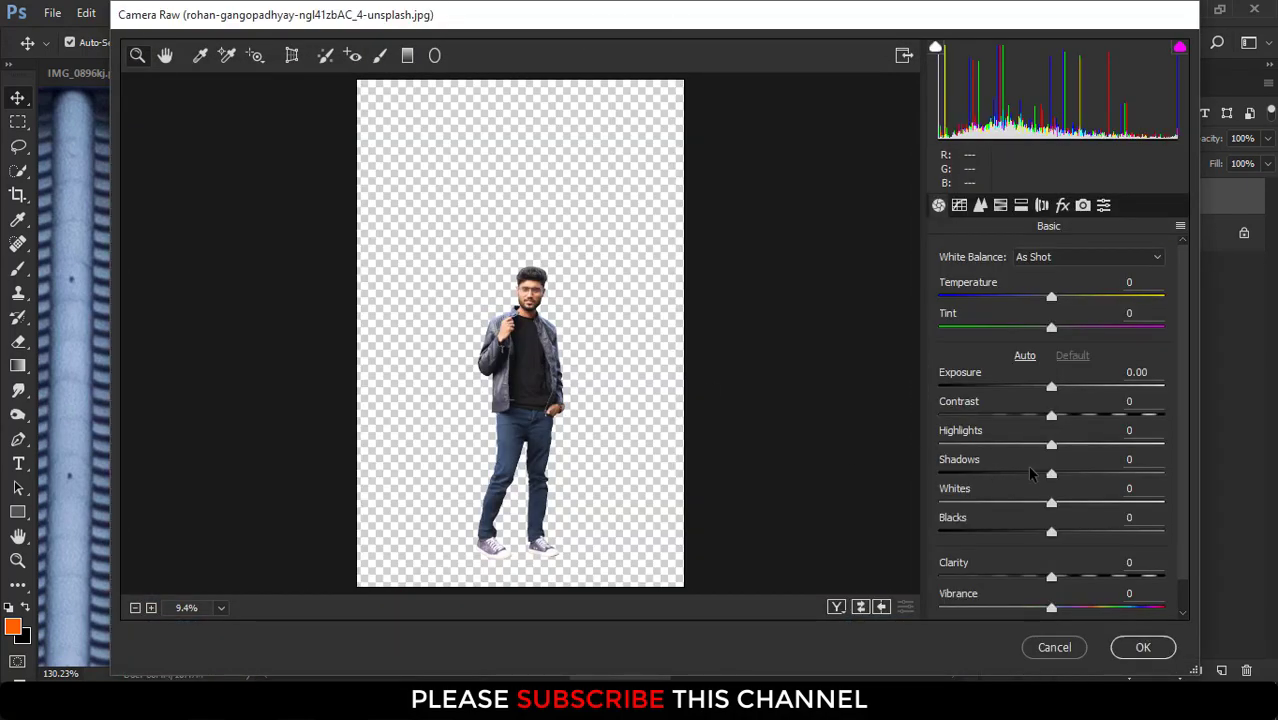
drag(1051, 416, 1046, 416)
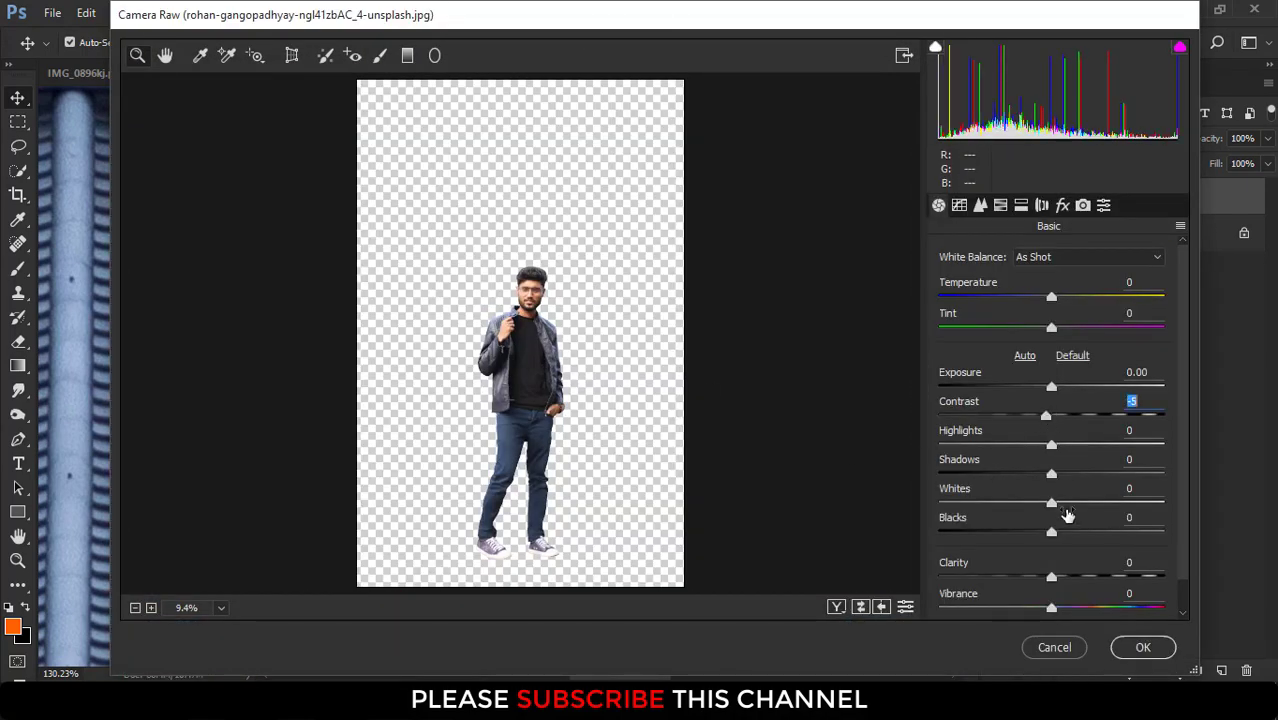
drag(1058, 482, 1057, 445)
mouse_move(1051, 578)
mouse_down()
mouse_move(1065, 578)
mouse_move(1060, 604)
mouse_up()
scroll(1067, 593, down, 1)
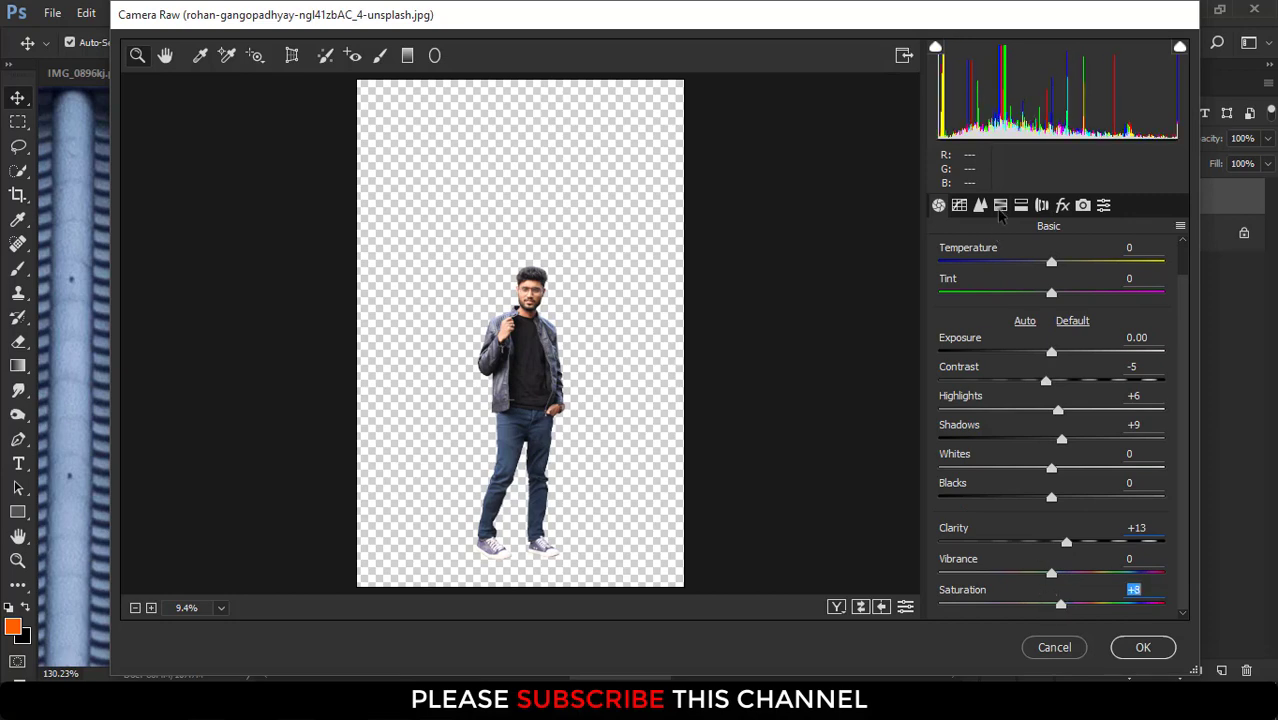
click(1000, 207)
drag(1057, 384, 1045, 384)
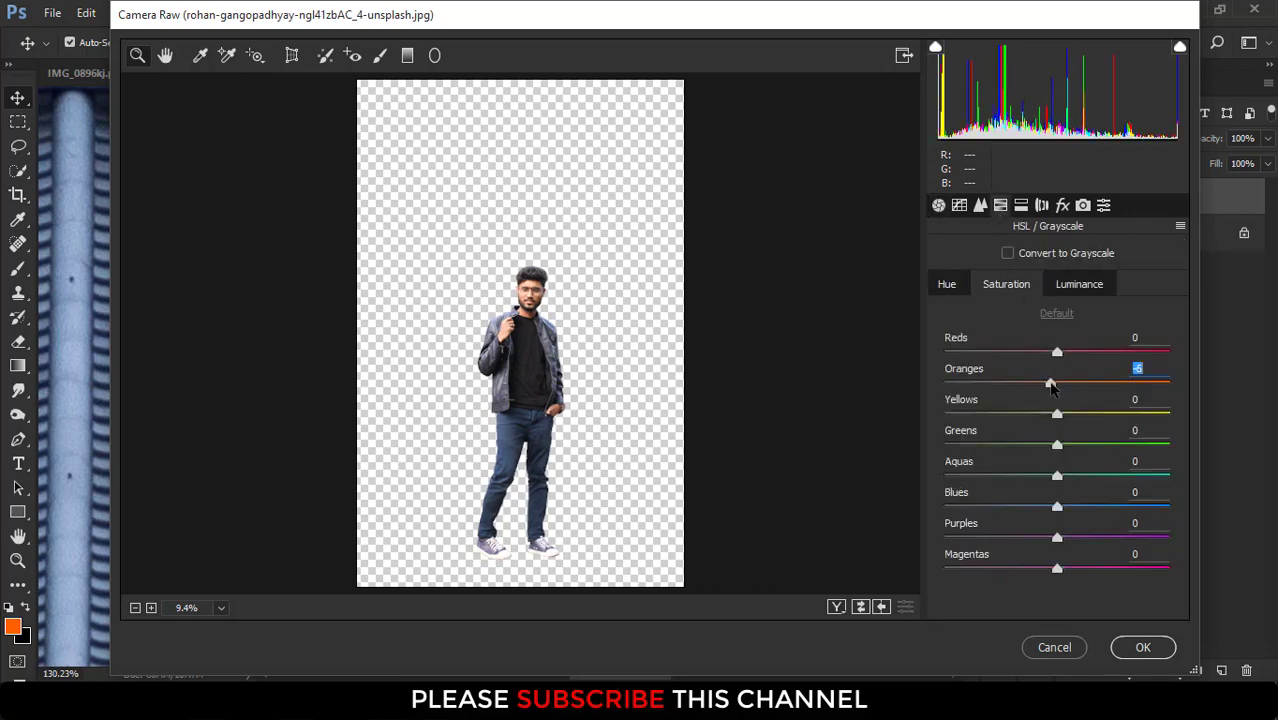
click(1143, 647)
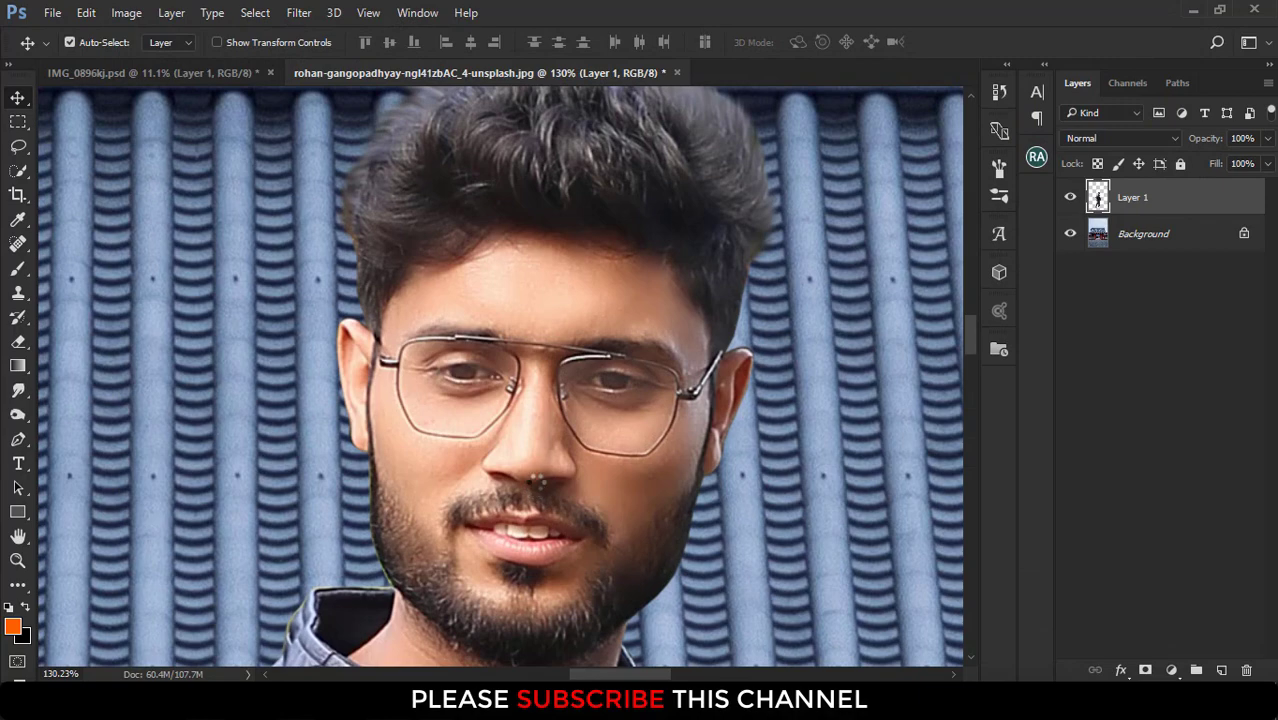
Zoom out, unlock the temple Background into Layer 0, and duplicate it as Layer 0 copy.
scroll(536, 484, down, 1)
scroll(536, 484, down, 4)
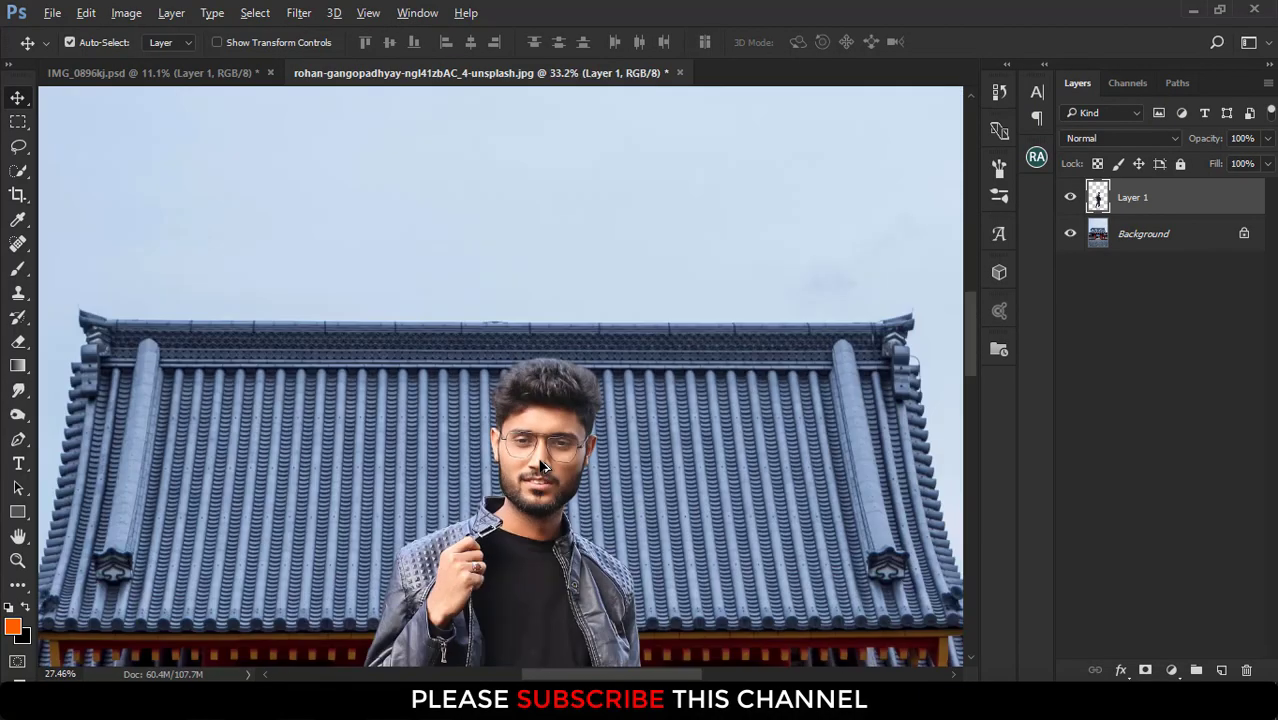
scroll(540, 478, down, 3)
scroll(543, 470, down, 1)
scroll(540, 470, up, 1)
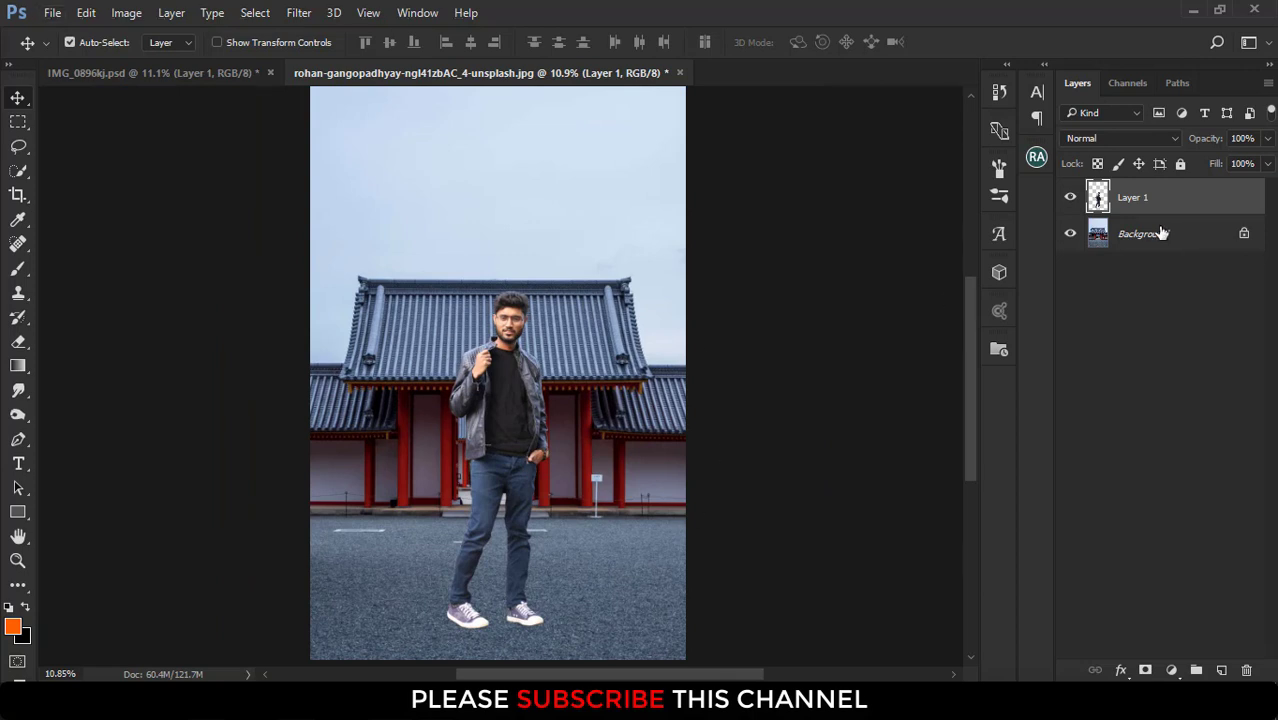
click(1160, 233)
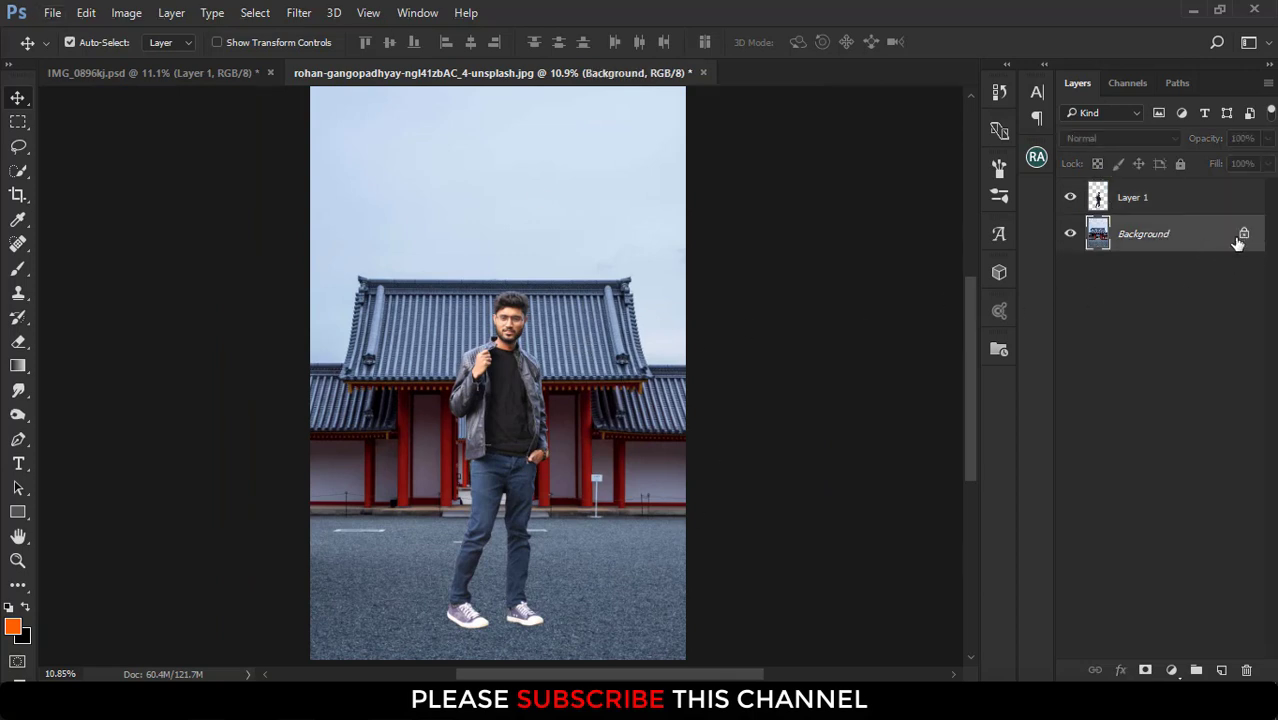
click(1245, 235)
drag(1192, 243, 1226, 669)
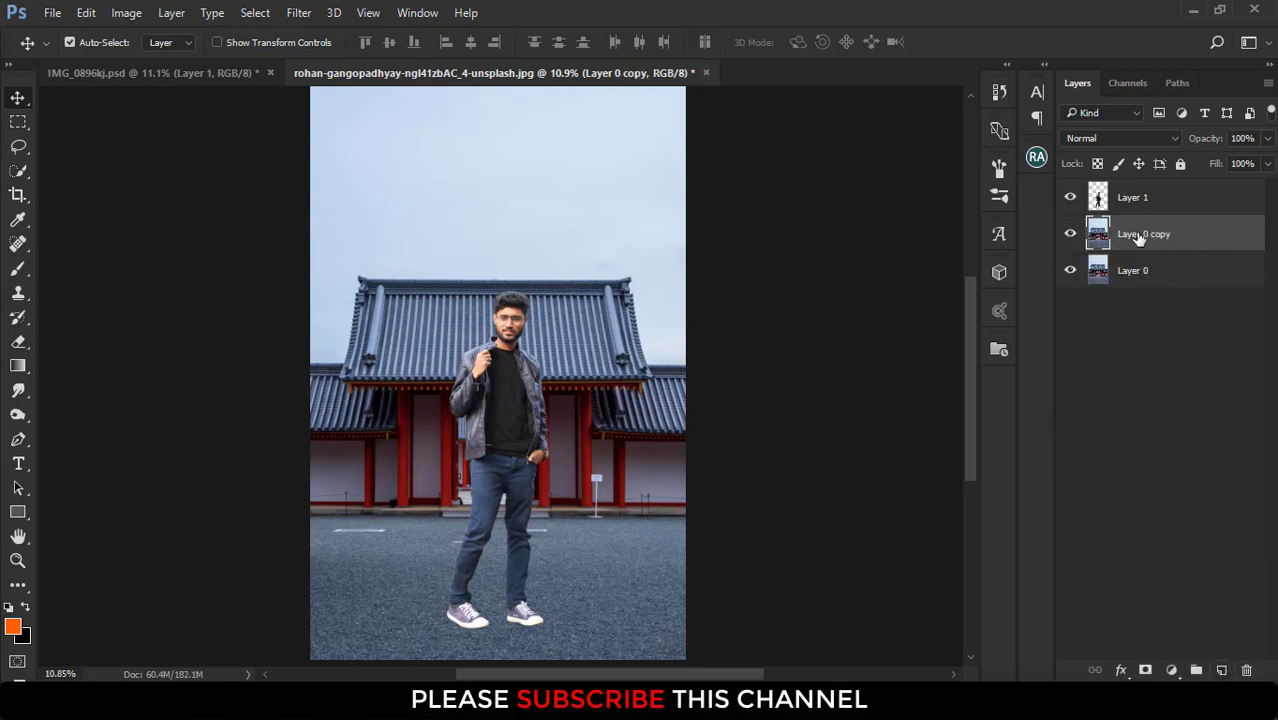
Blur Layer 0 copy with a Gaussian Blur of radius 19.4 pixels.
click(300, 13)
mouse_move(308, 219)
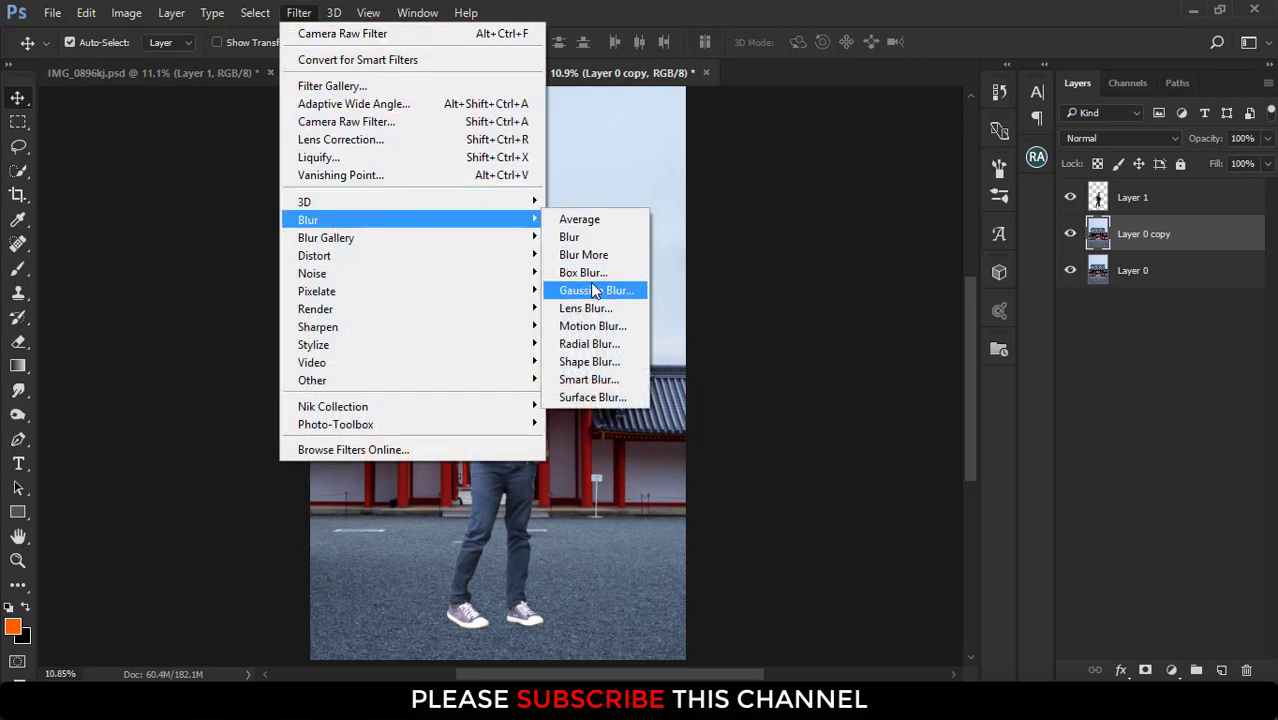
click(592, 289)
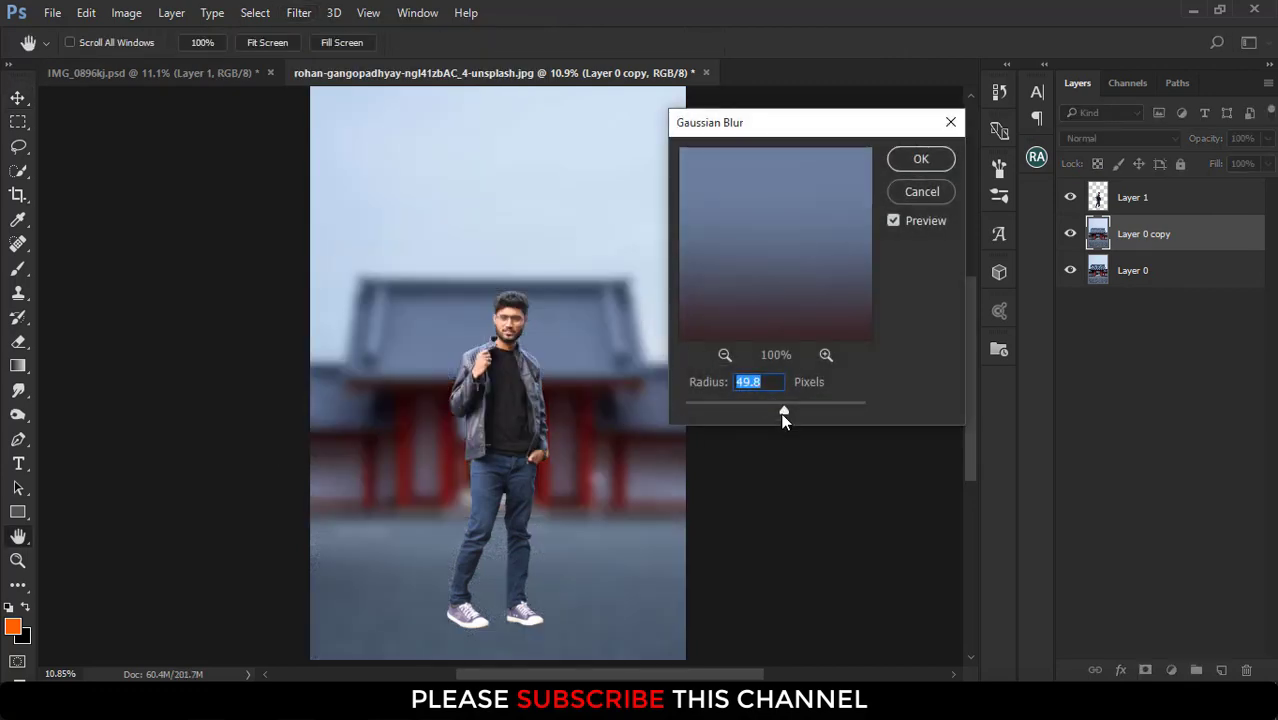
click(764, 404)
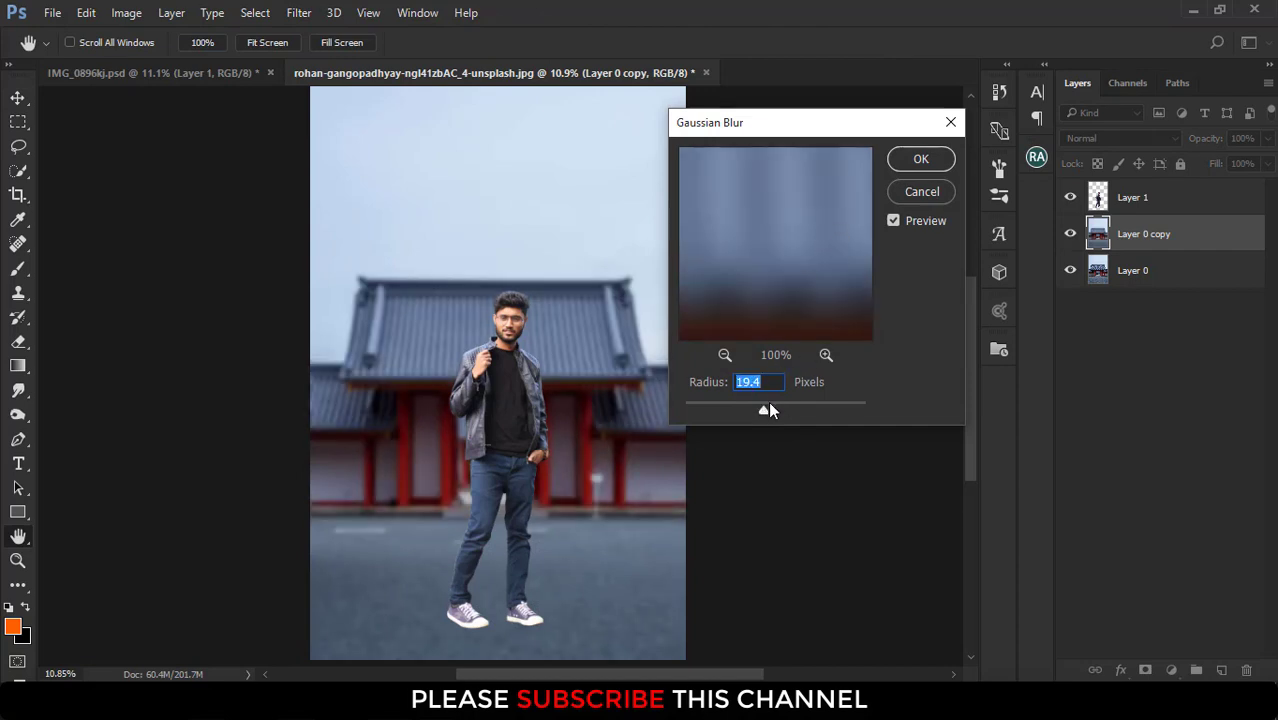
click(918, 160)
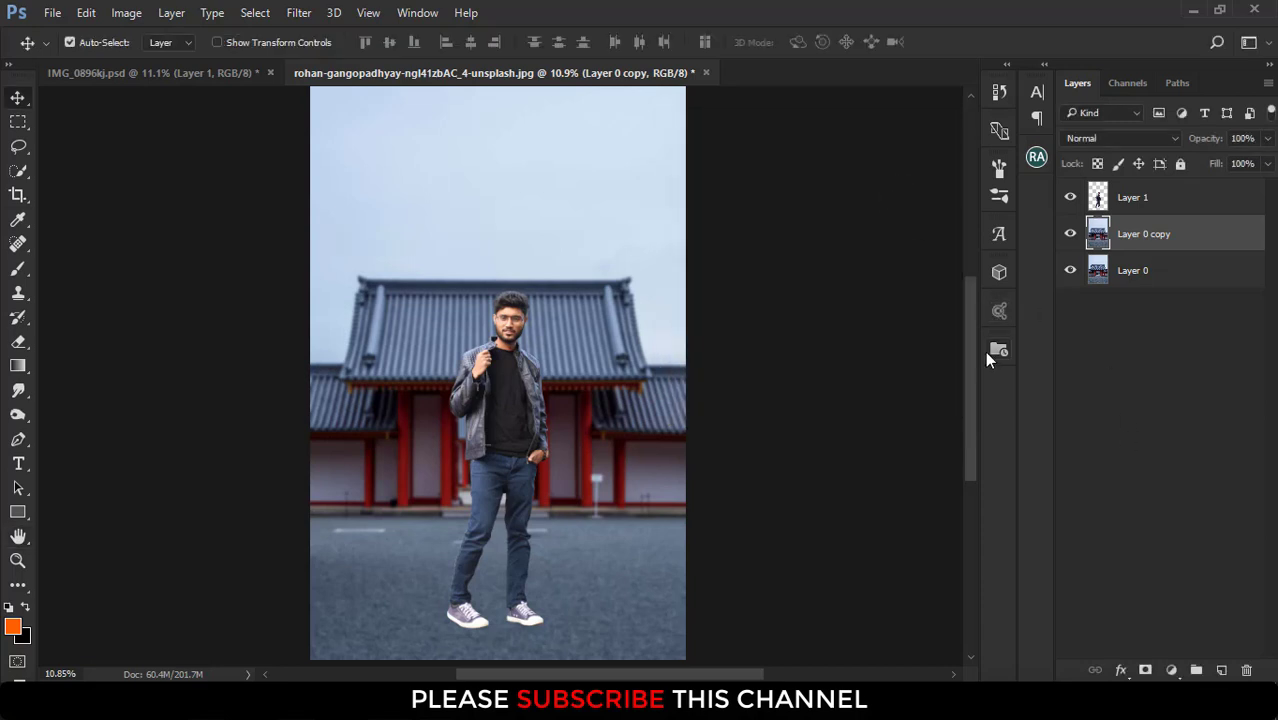
Add a layer mask to the blurred Layer 0 copy and select the Brush tool.
click(1179, 285)
click(1175, 237)
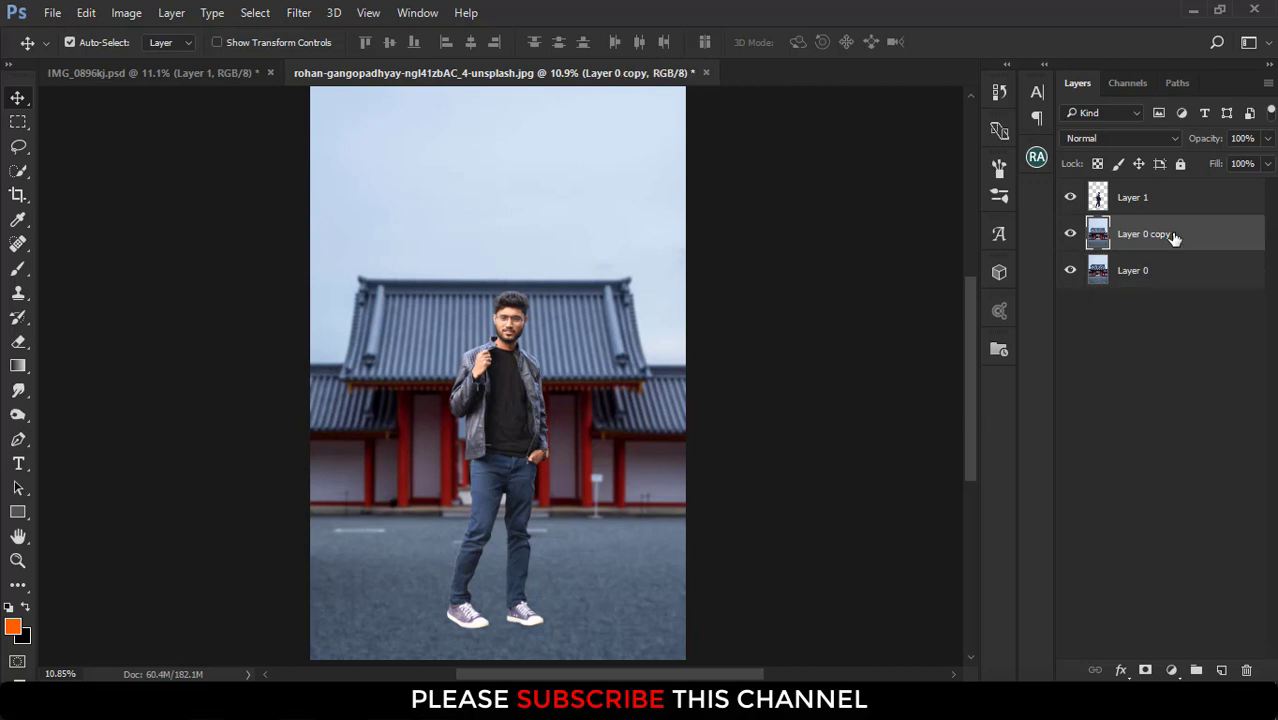
click(1145, 671)
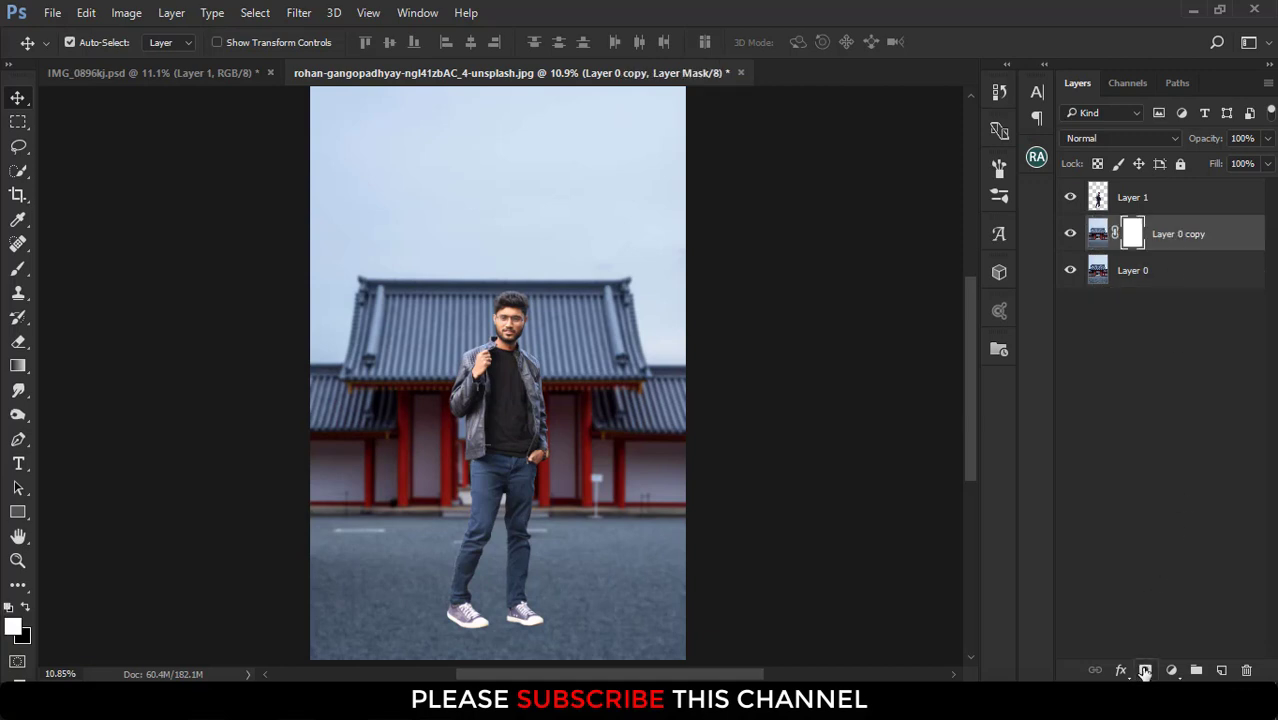
click(18, 268)
click(60, 266)
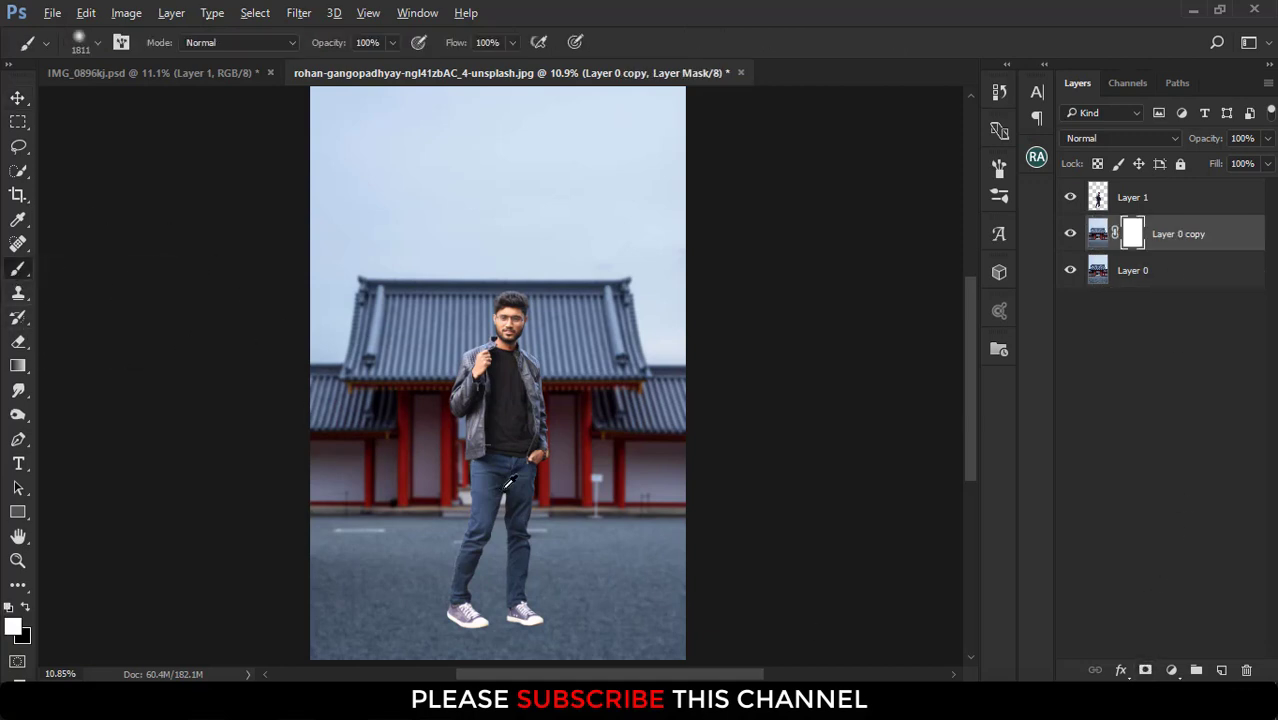
Zoom out until the whole composite fits, then switch to the Move tool.
scroll(505, 465, up, 8)
scroll(524, 435, down, 3)
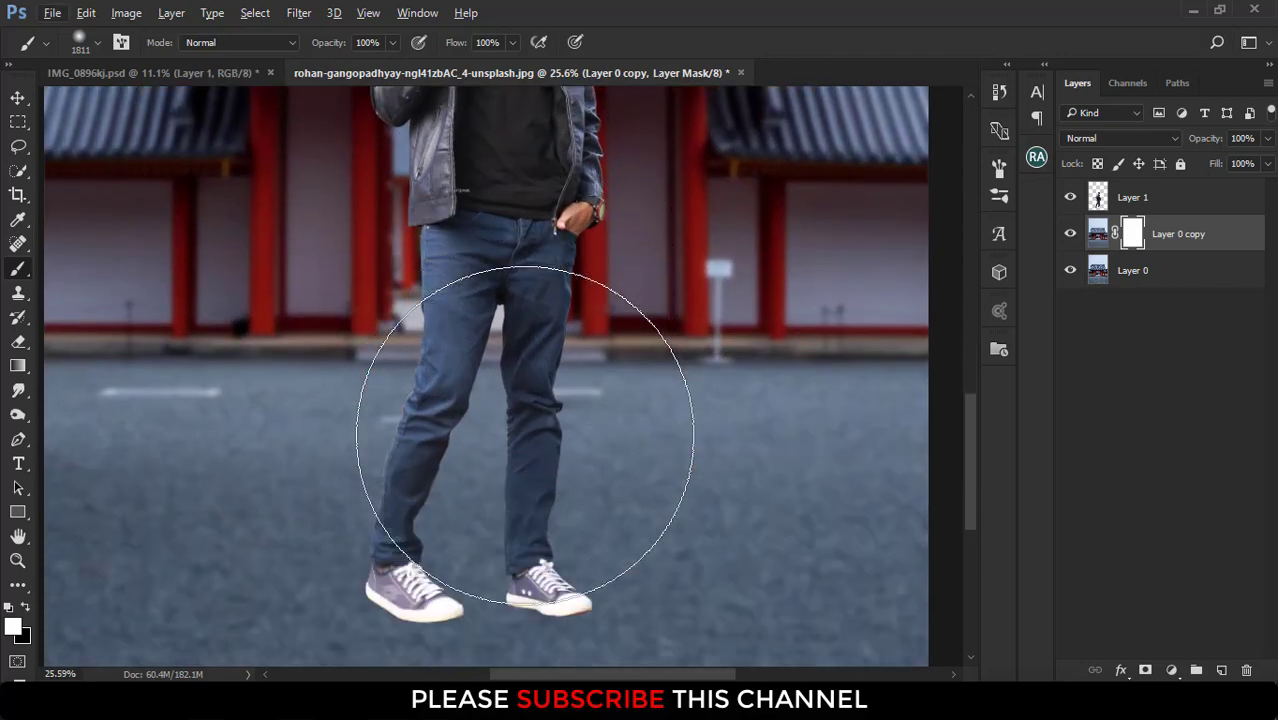
scroll(524, 435, down, 2)
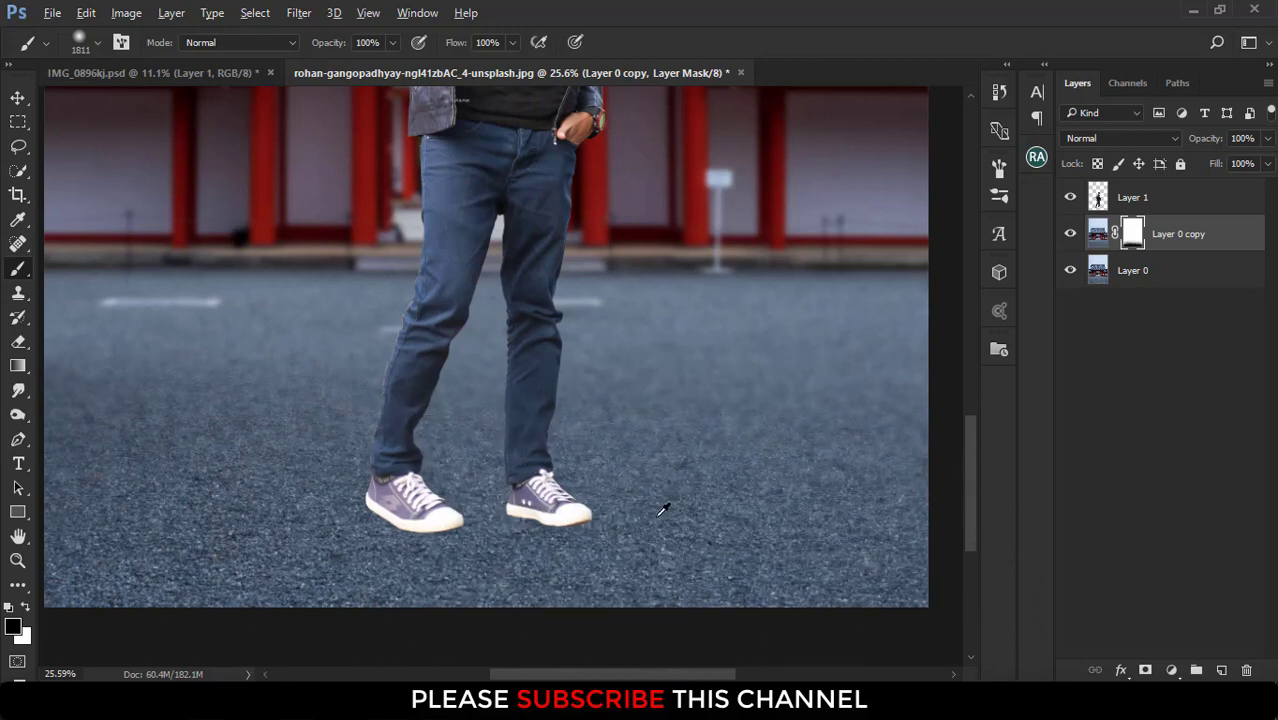
scroll(660, 506, down, 5)
scroll(560, 505, up, 1)
scroll(510, 502, up, 2)
scroll(520, 480, up, 2)
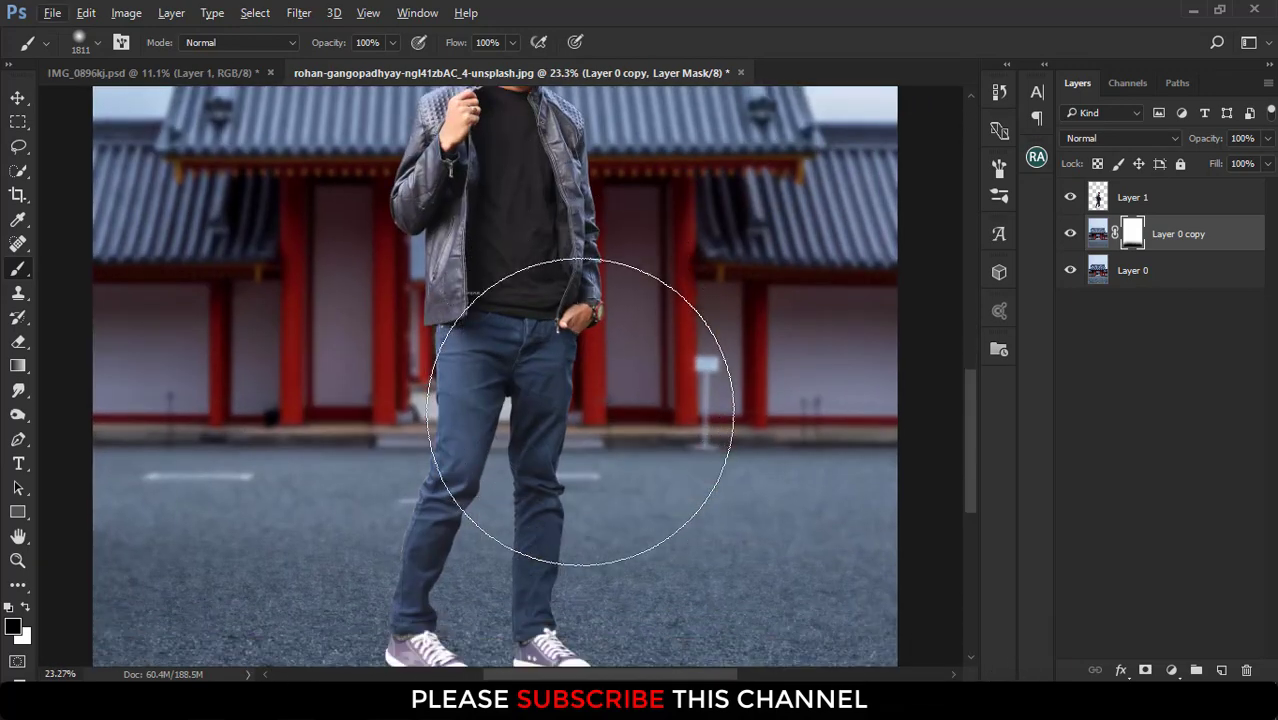
scroll(499, 485, up, 1)
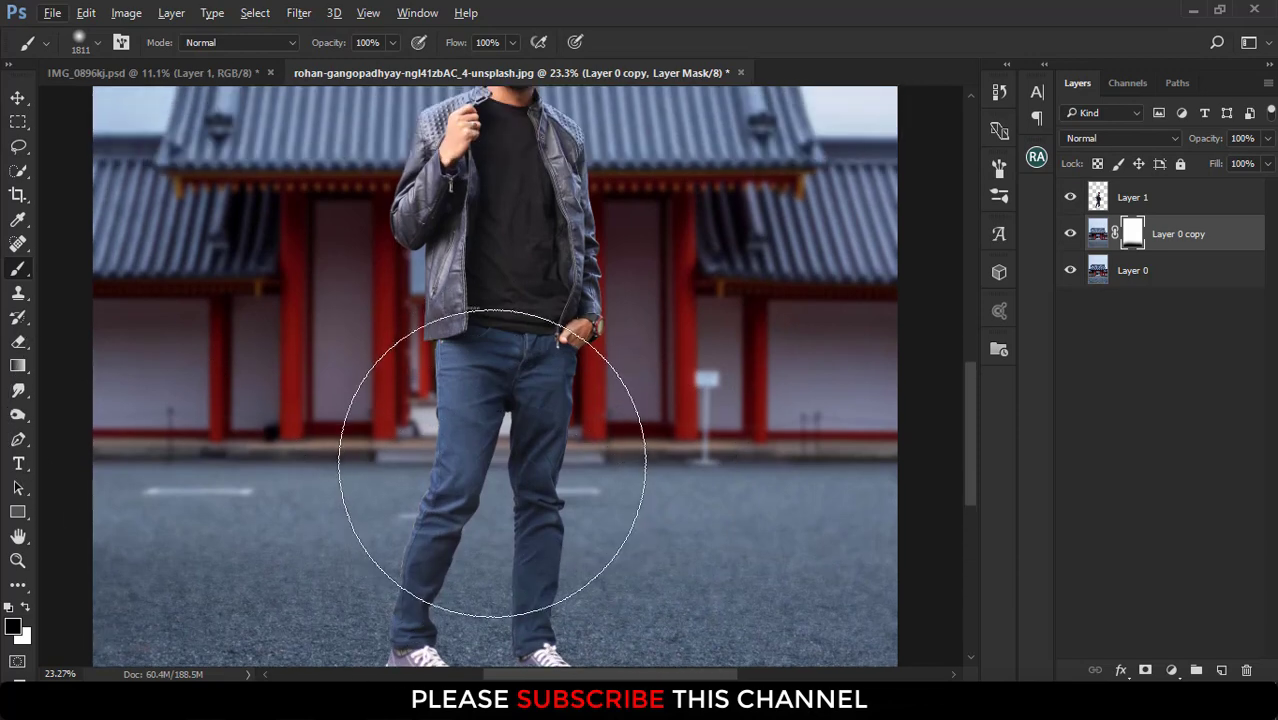
scroll(480, 465, up, 3)
scroll(491, 406, down, 1)
scroll(480, 402, down, 3)
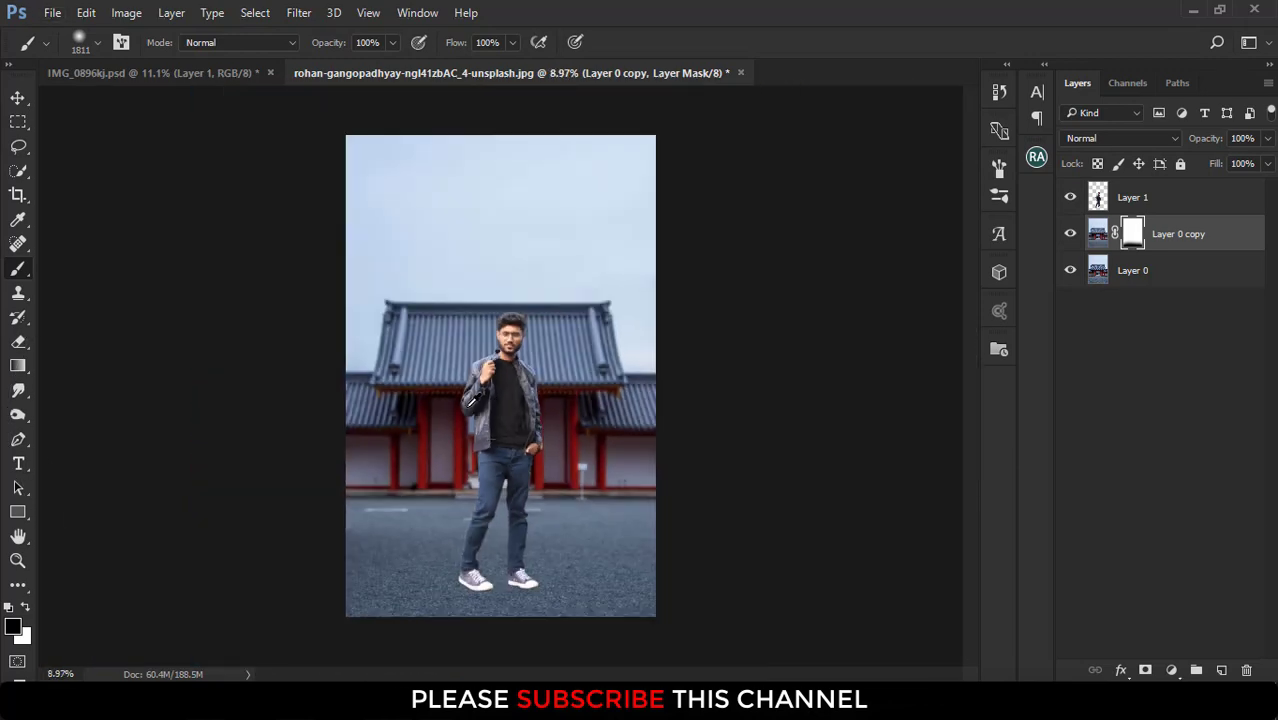
scroll(472, 400, up, 1)
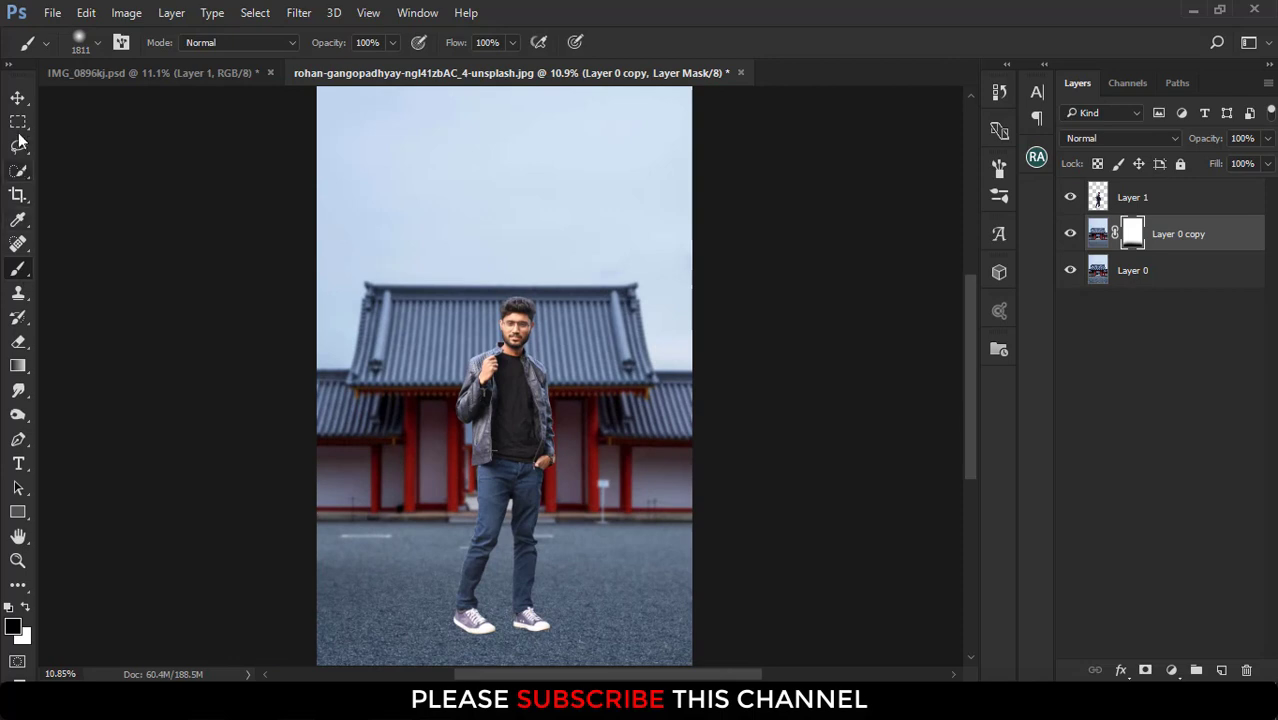
click(17, 98)
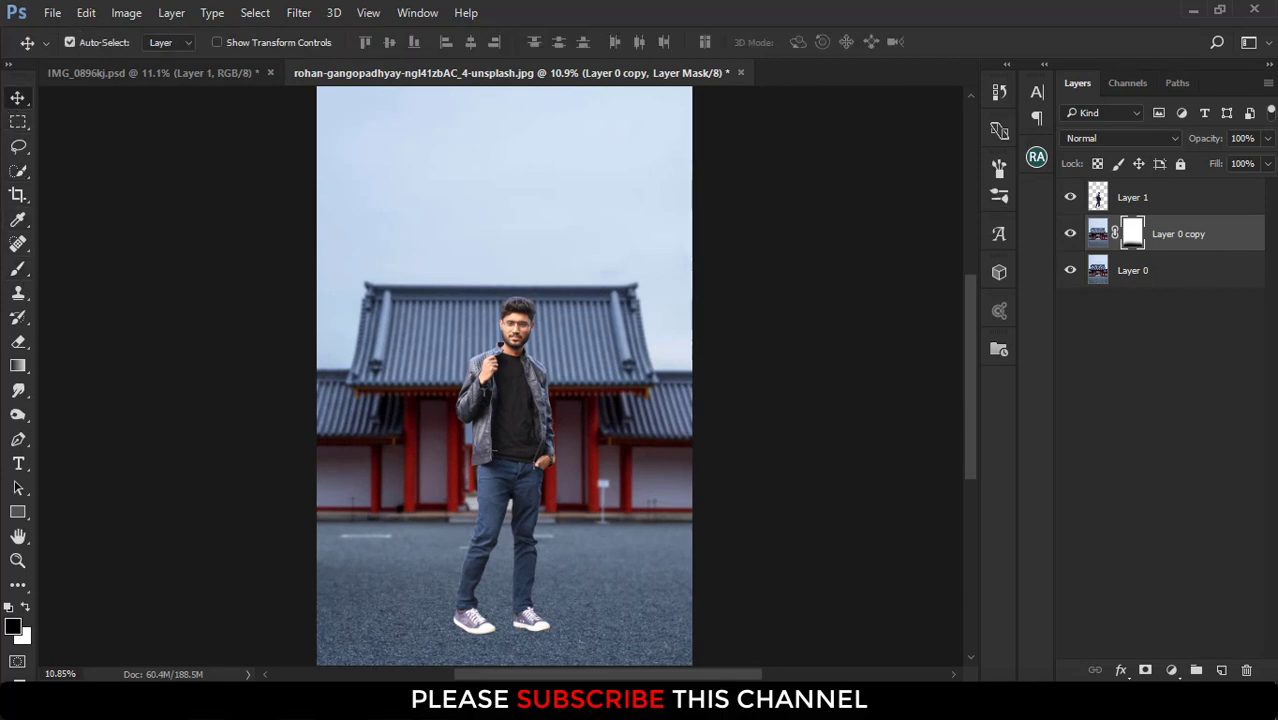
Select the man's Layer 1, zoom in on his shoes, and pick the Brush tool.
click(1166, 202)
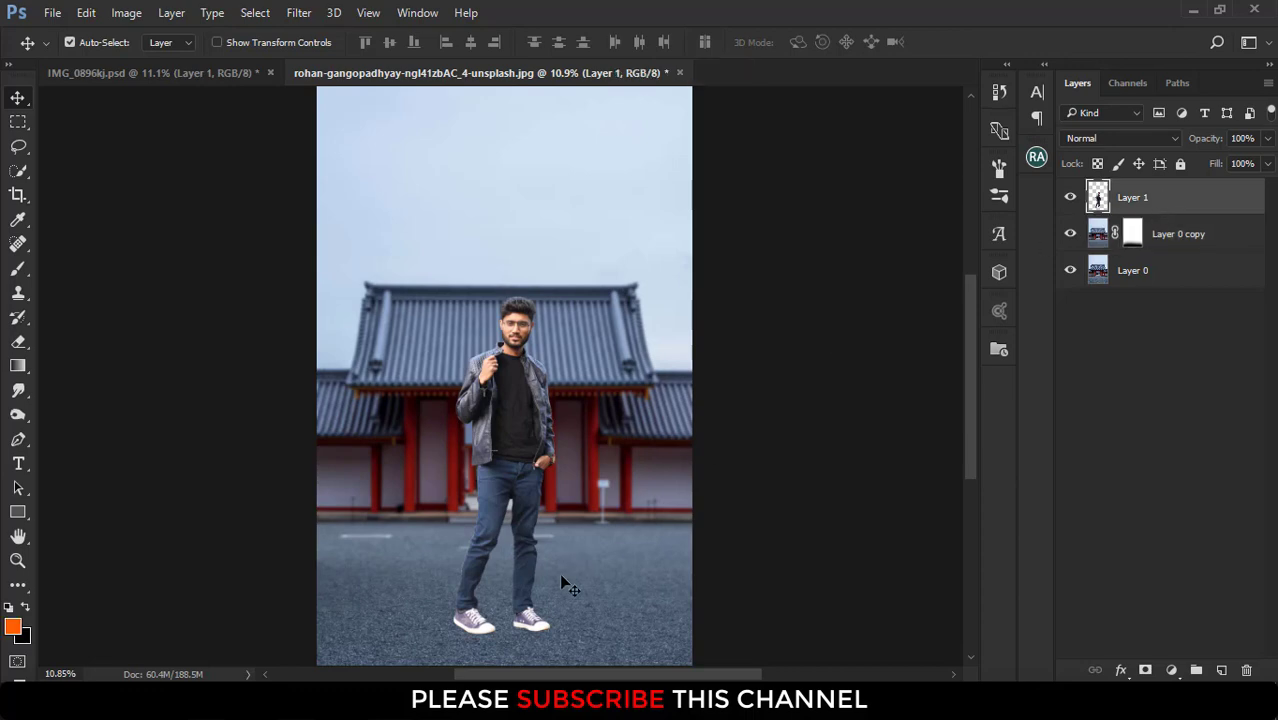
scroll(534, 604, up, 3)
scroll(511, 486, up, 5)
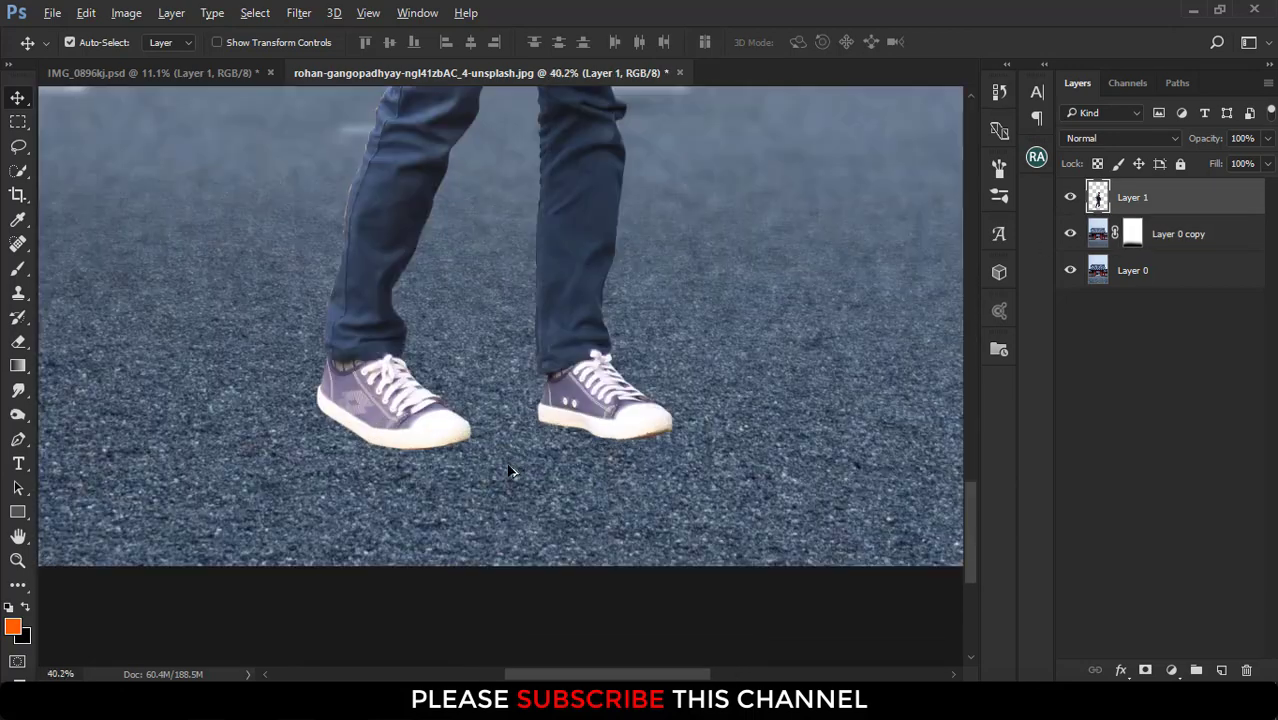
scroll(510, 468, up, 1)
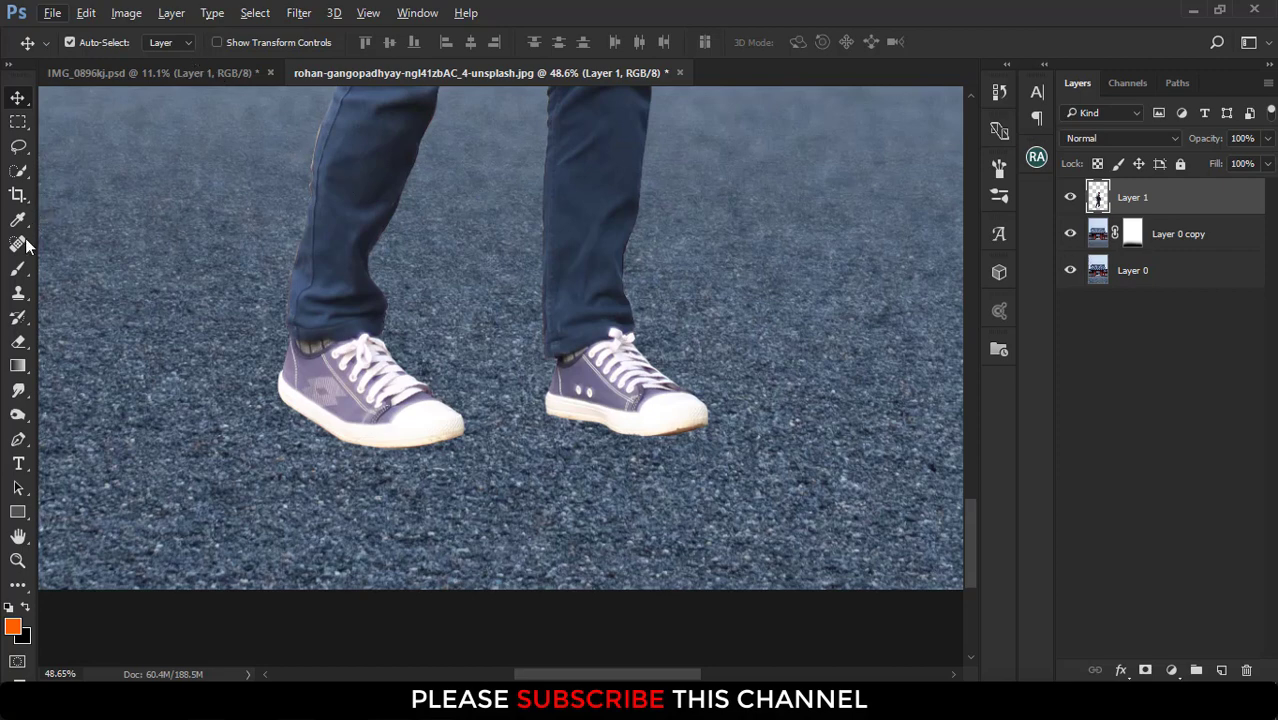
drag(18, 268, 121, 274)
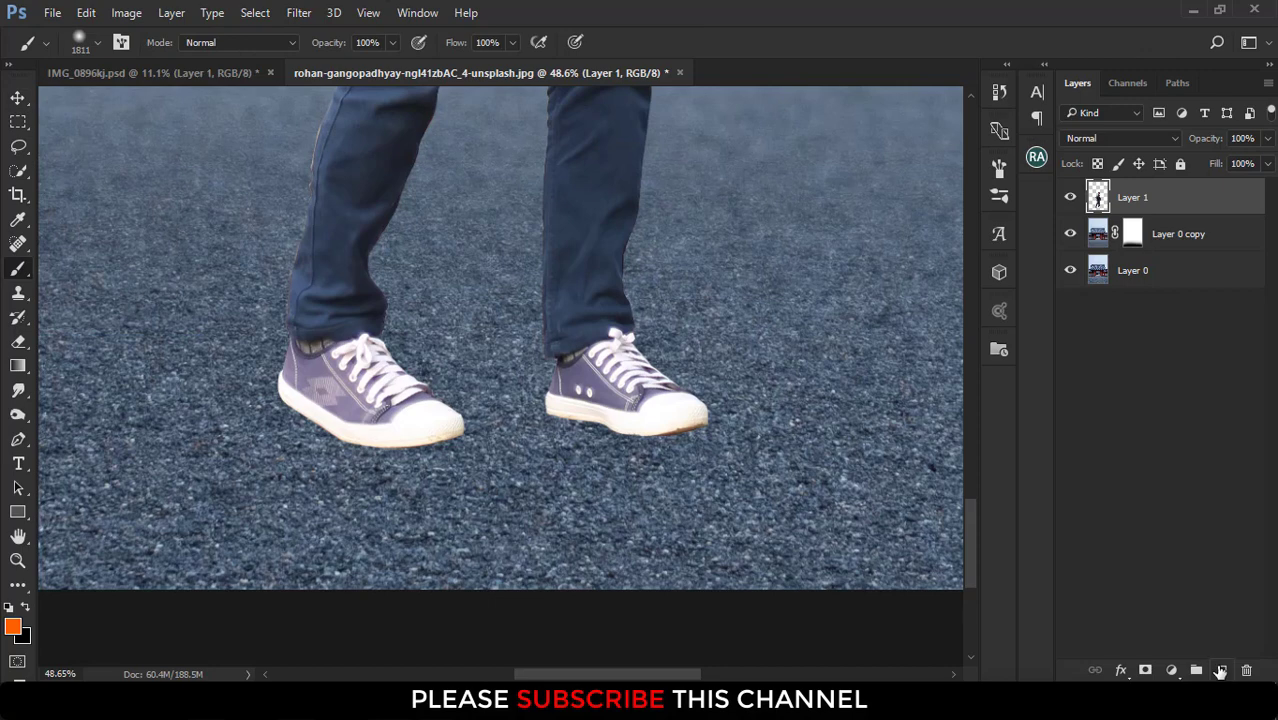
Add Layer 2 below Layer 1 and paint a black 133 px hard round dot beside the left shoe.
click(1220, 671)
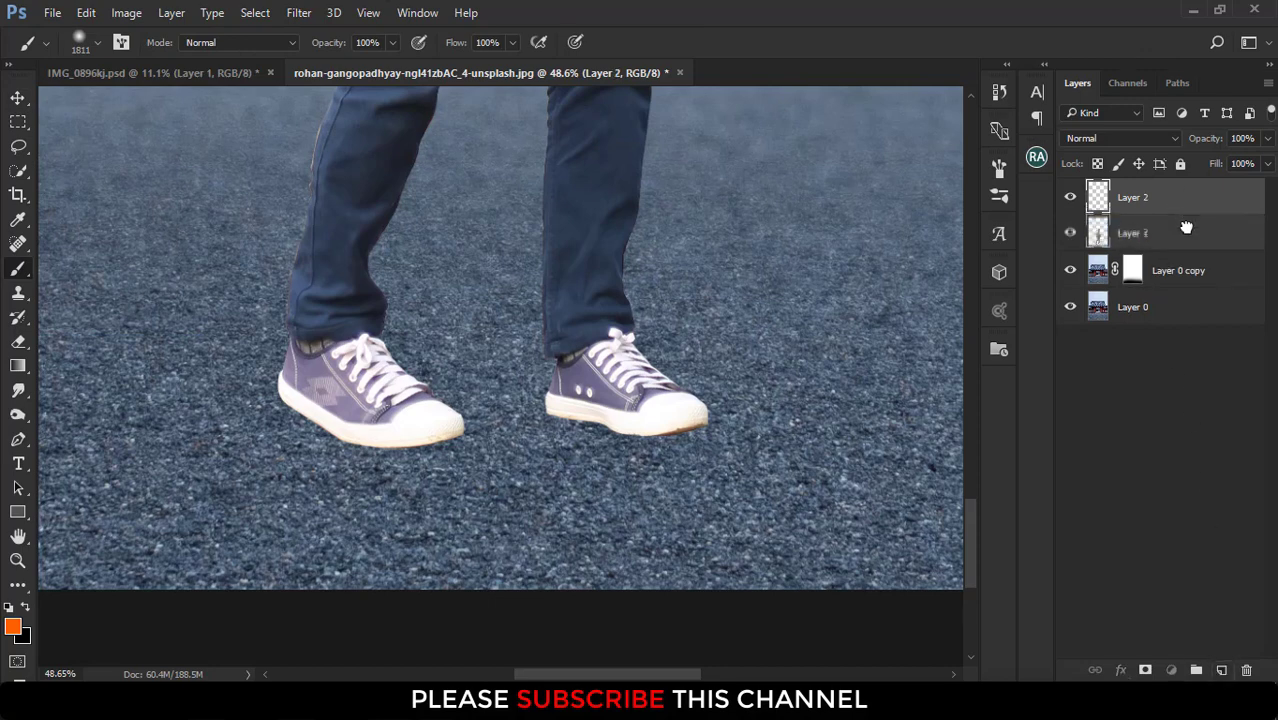
drag(1178, 198, 1176, 255)
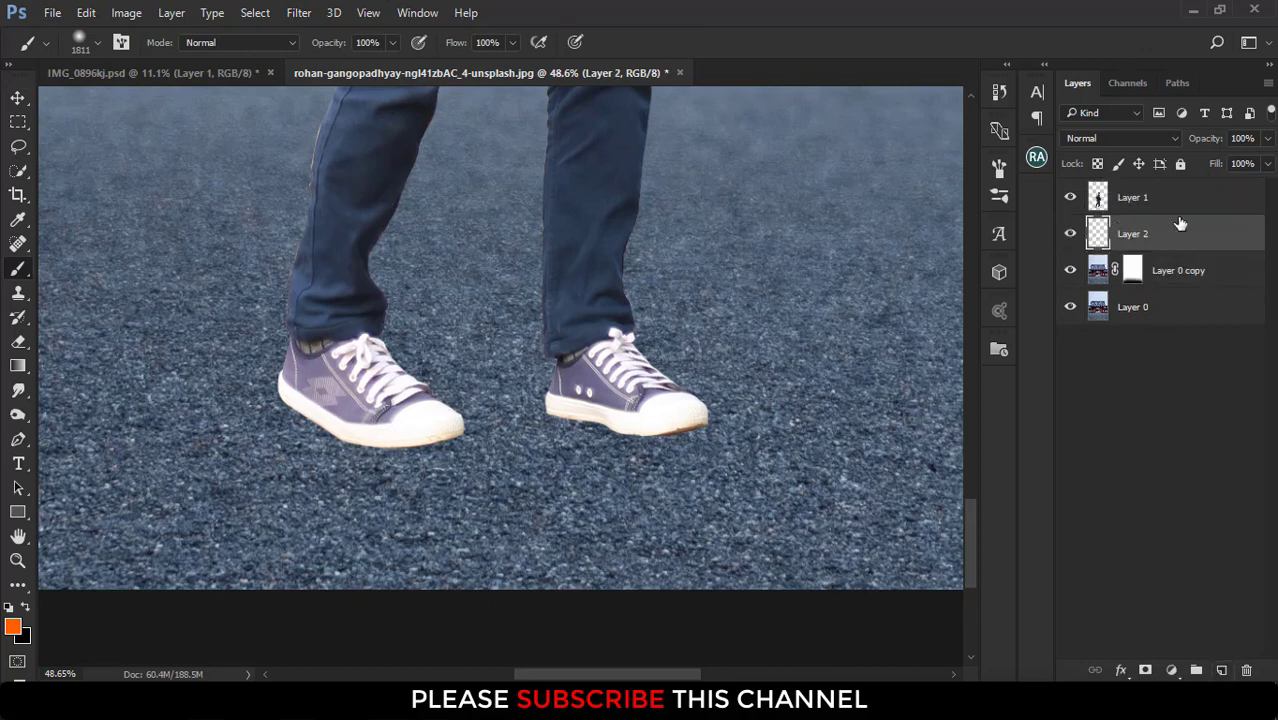
right_click(442, 356)
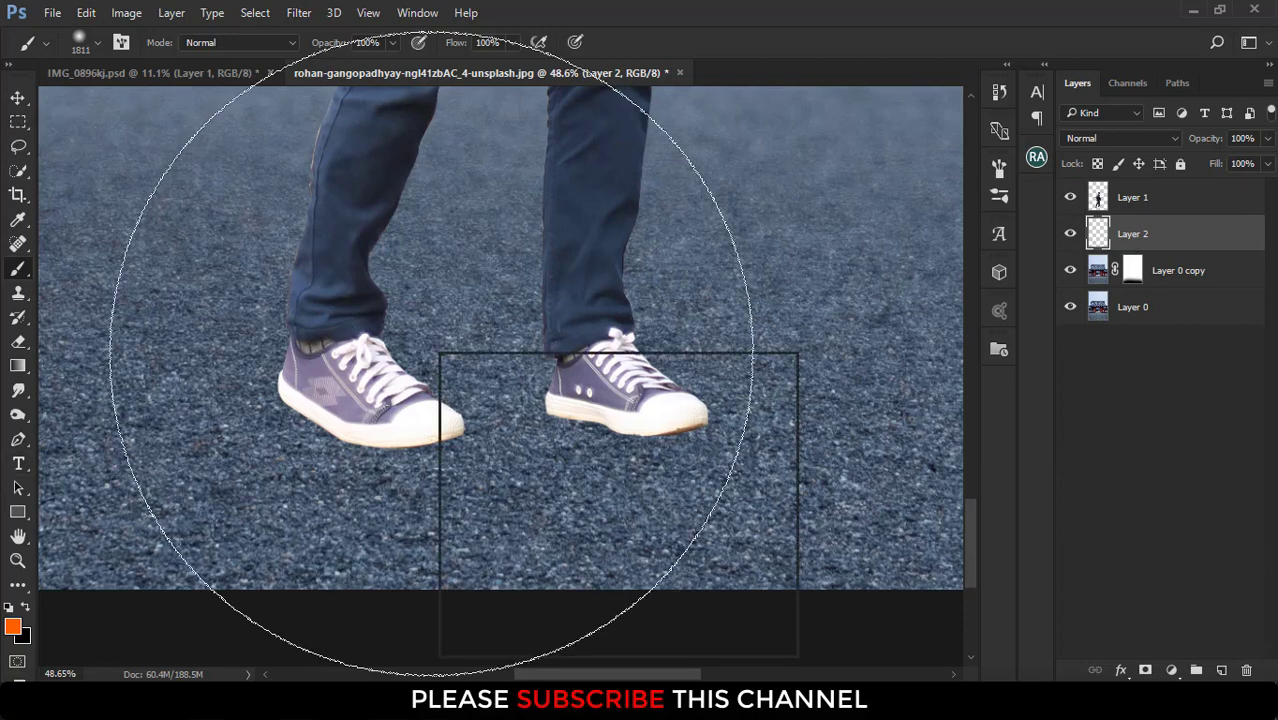
click(562, 517)
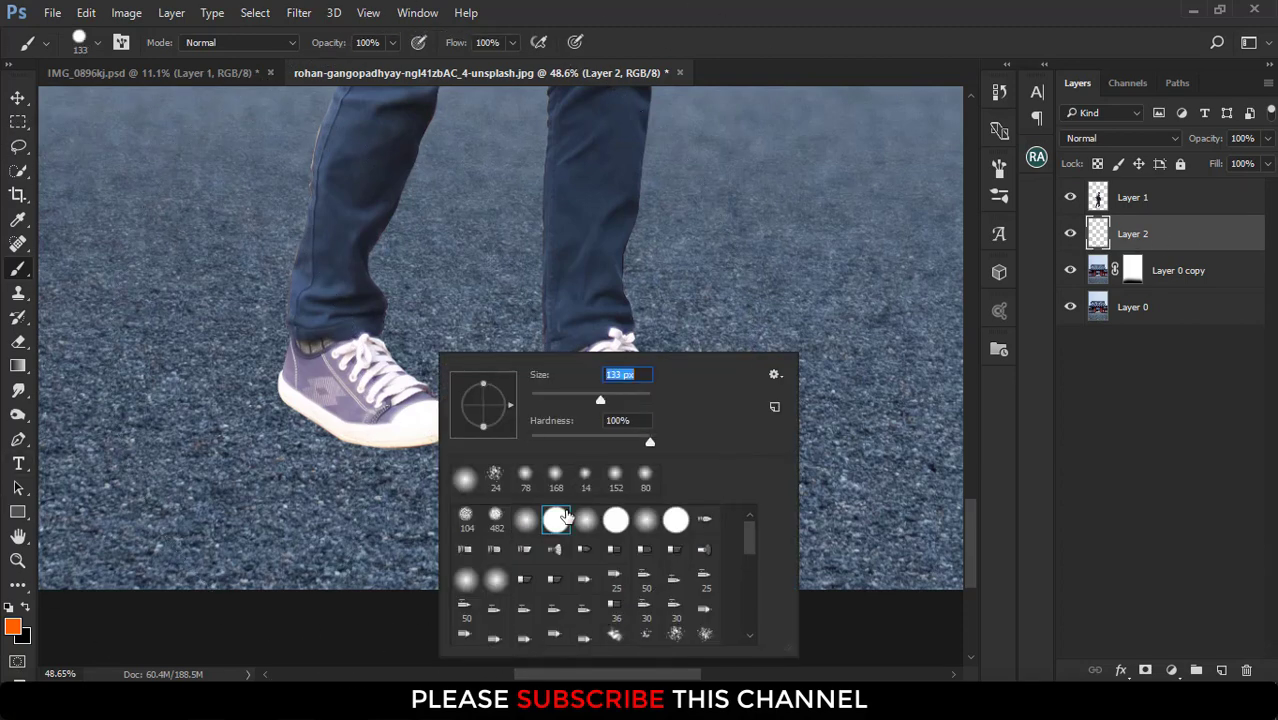
click(217, 385)
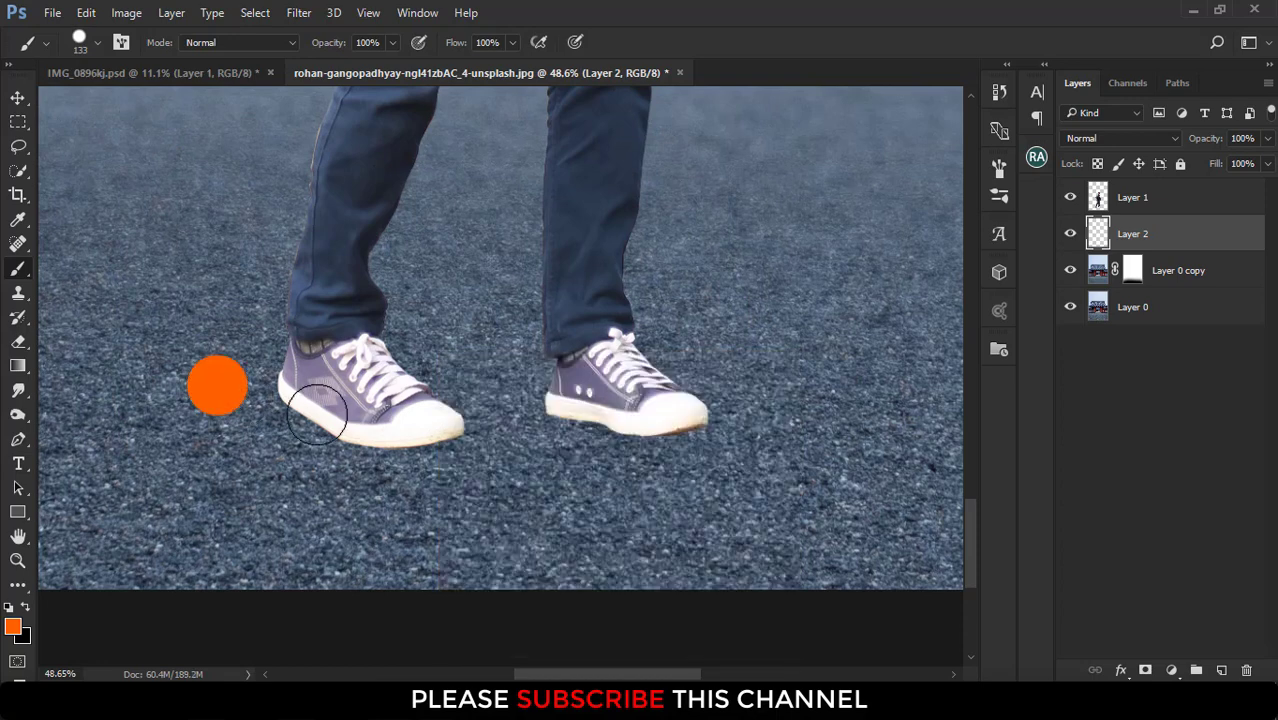
key(ctrl+z)
click(26, 607)
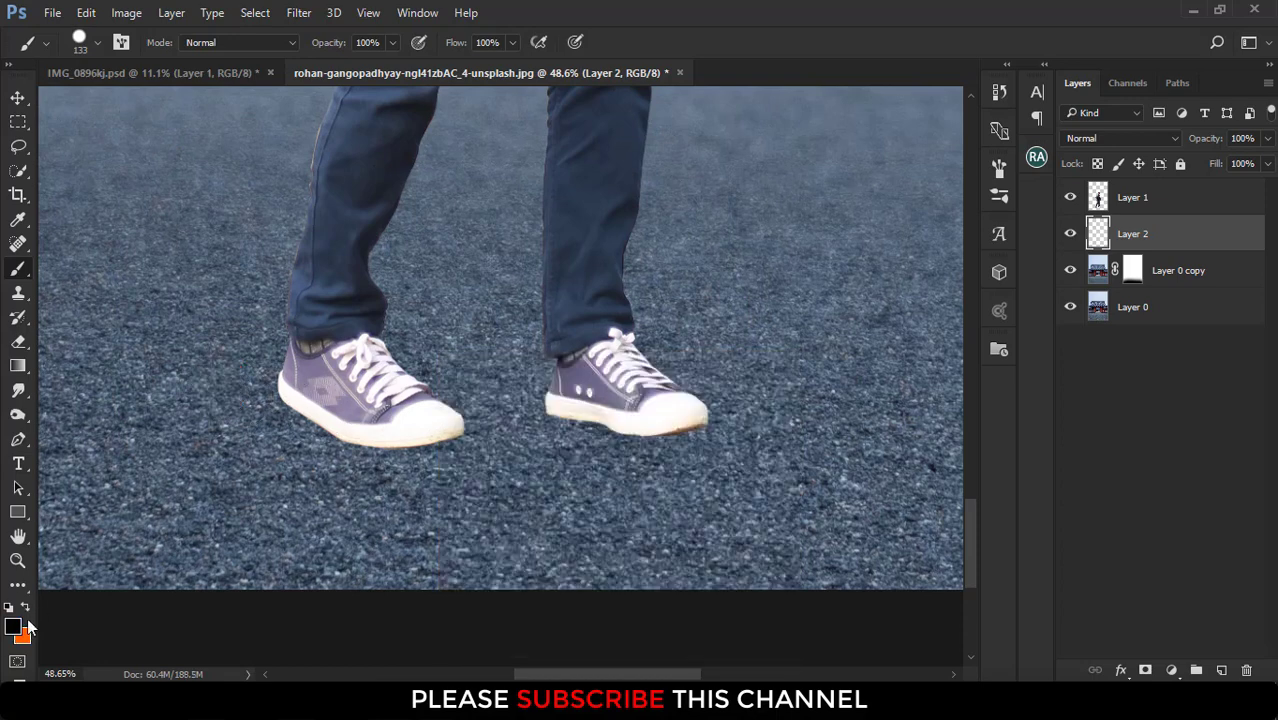
click(211, 376)
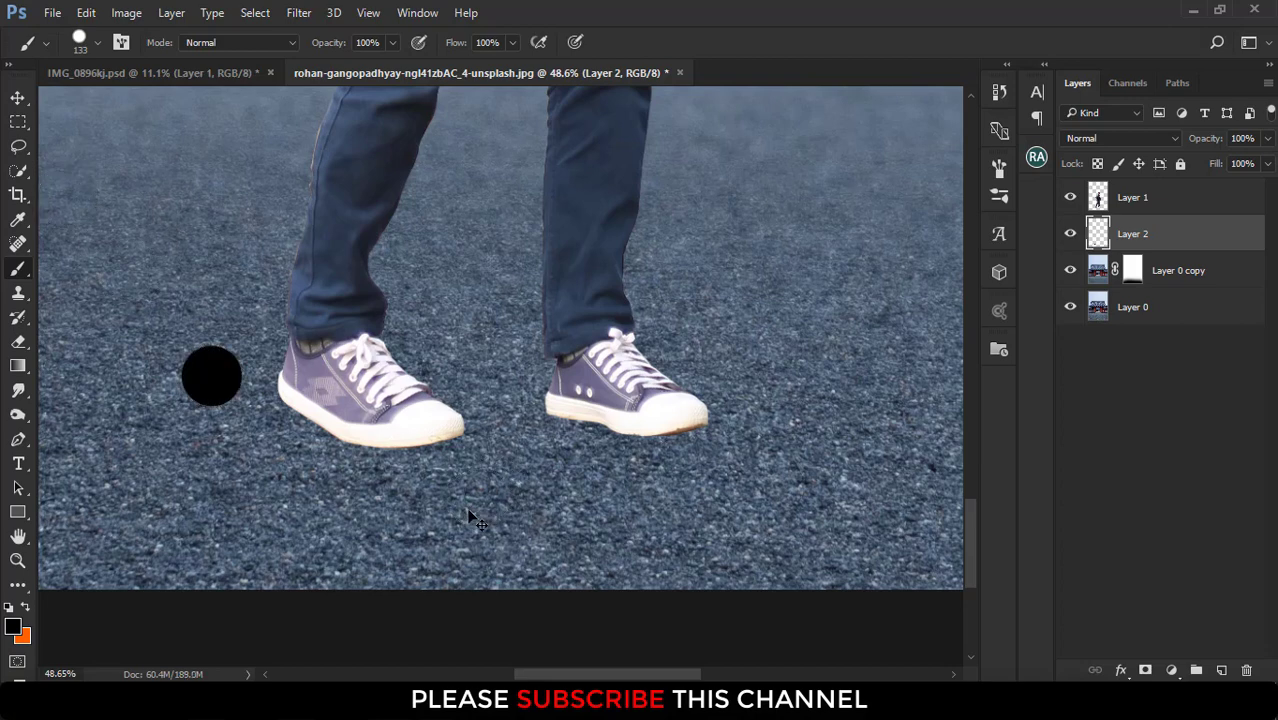
Free-transform the black dot into a flat, angled ellipse shadow under the left sneaker.
key(ctrl+t)
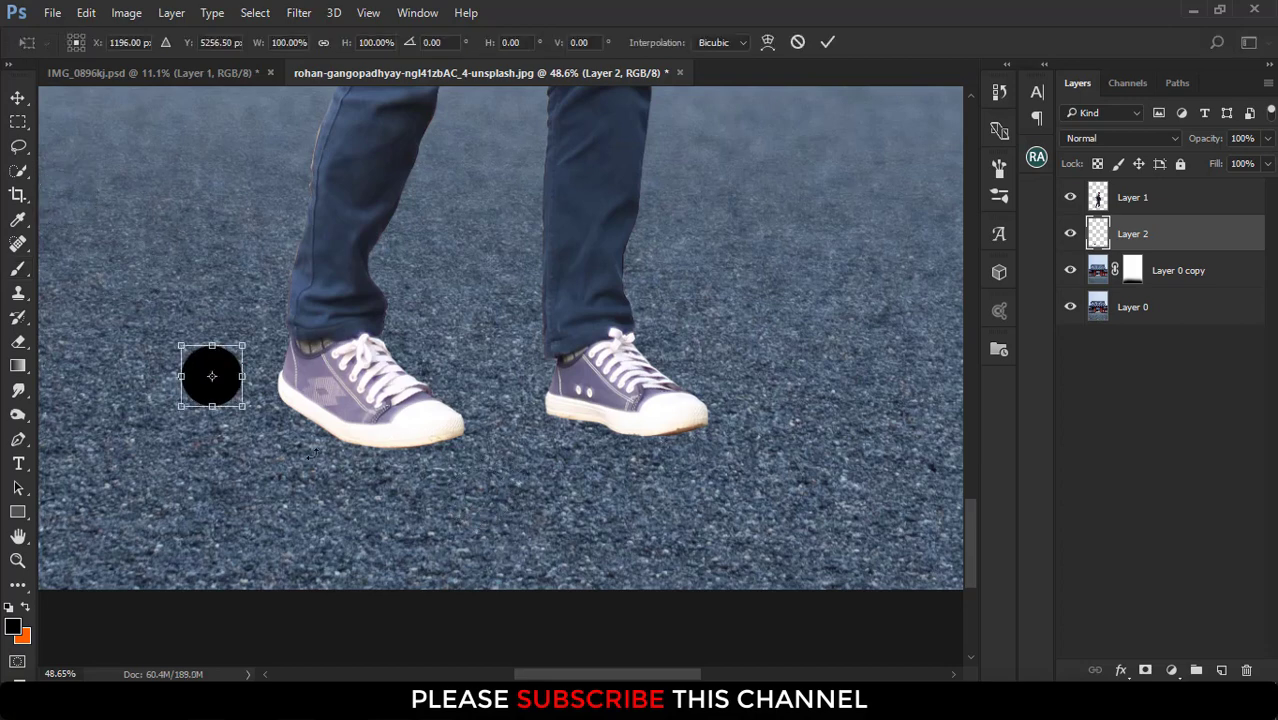
drag(204, 347, 208, 415)
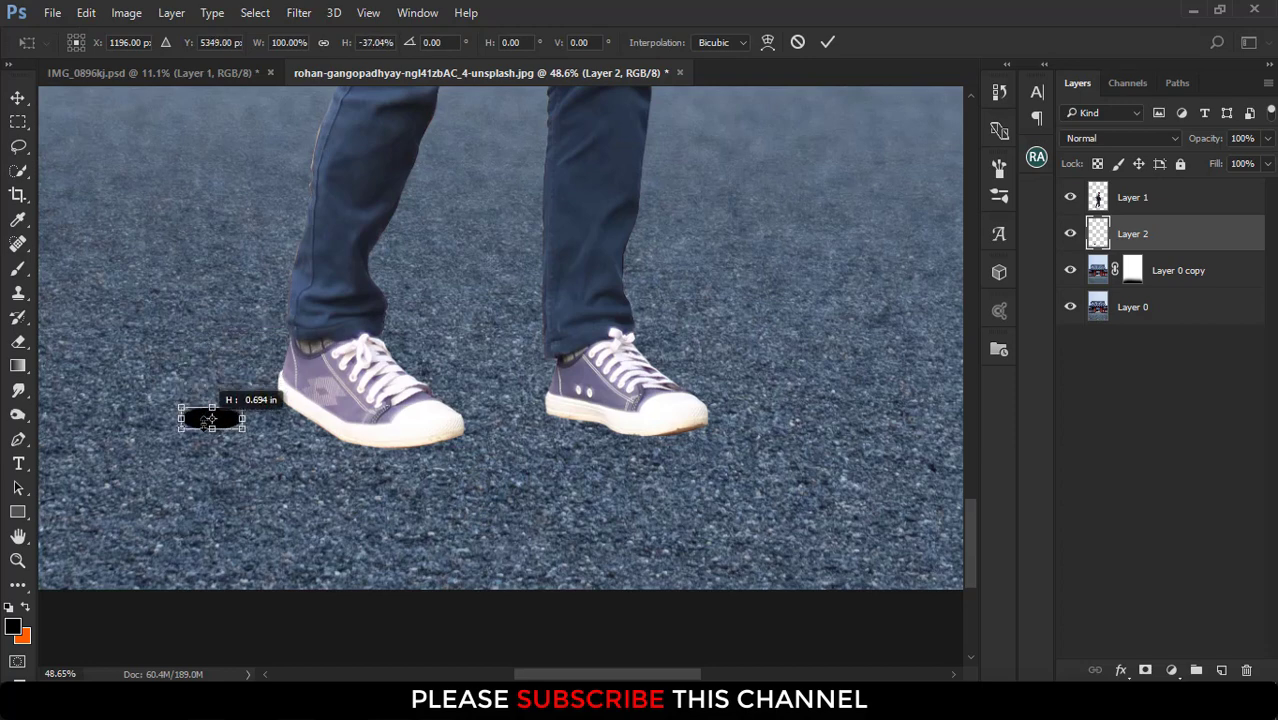
mouse_move(243, 414)
mouse_down()
mouse_move(296, 414)
mouse_move(240, 397)
mouse_move(340, 385)
mouse_move(279, 433)
mouse_move(442, 450)
mouse_move(484, 406)
mouse_up()
drag(353, 444, 342, 446)
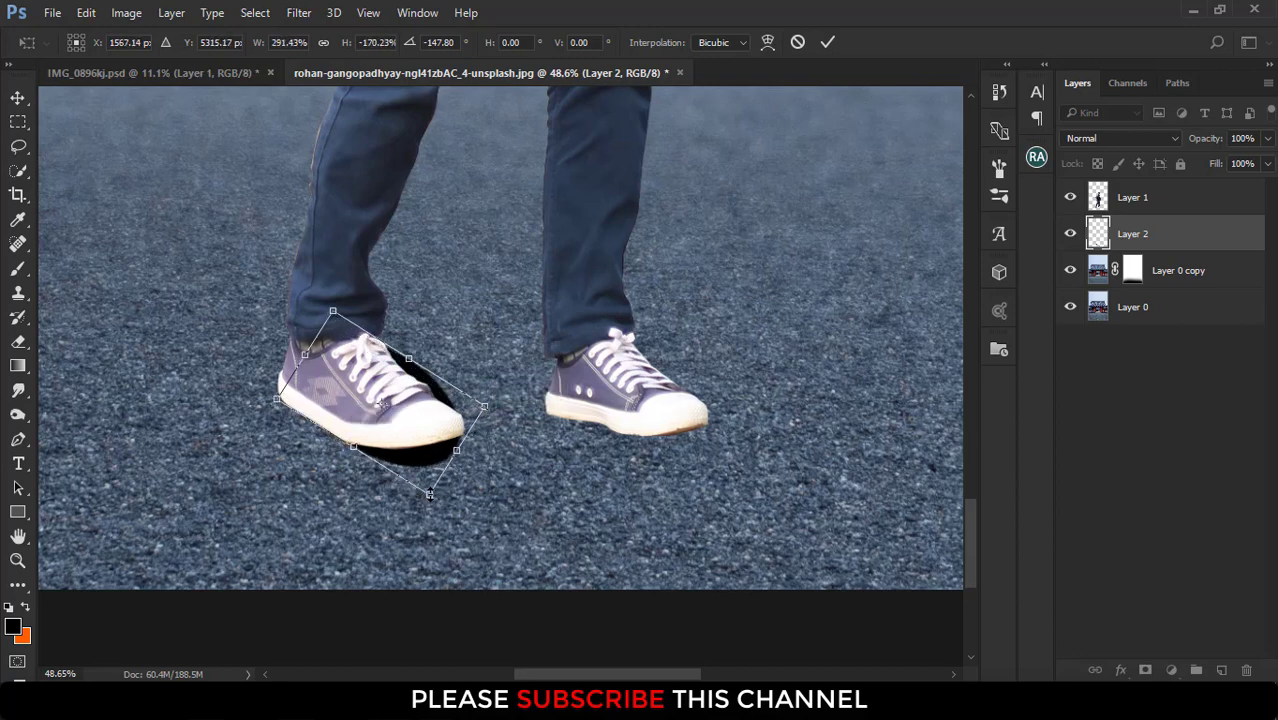
drag(429, 494, 425, 489)
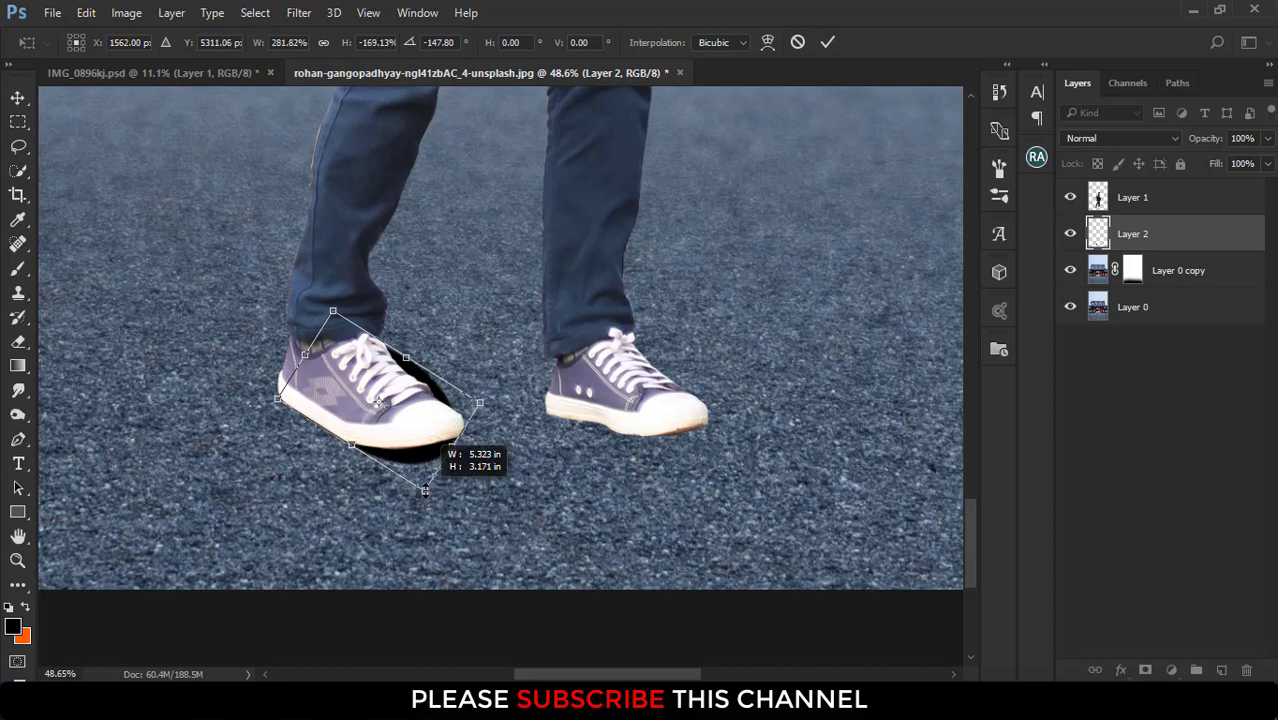
click(829, 41)
key(b)
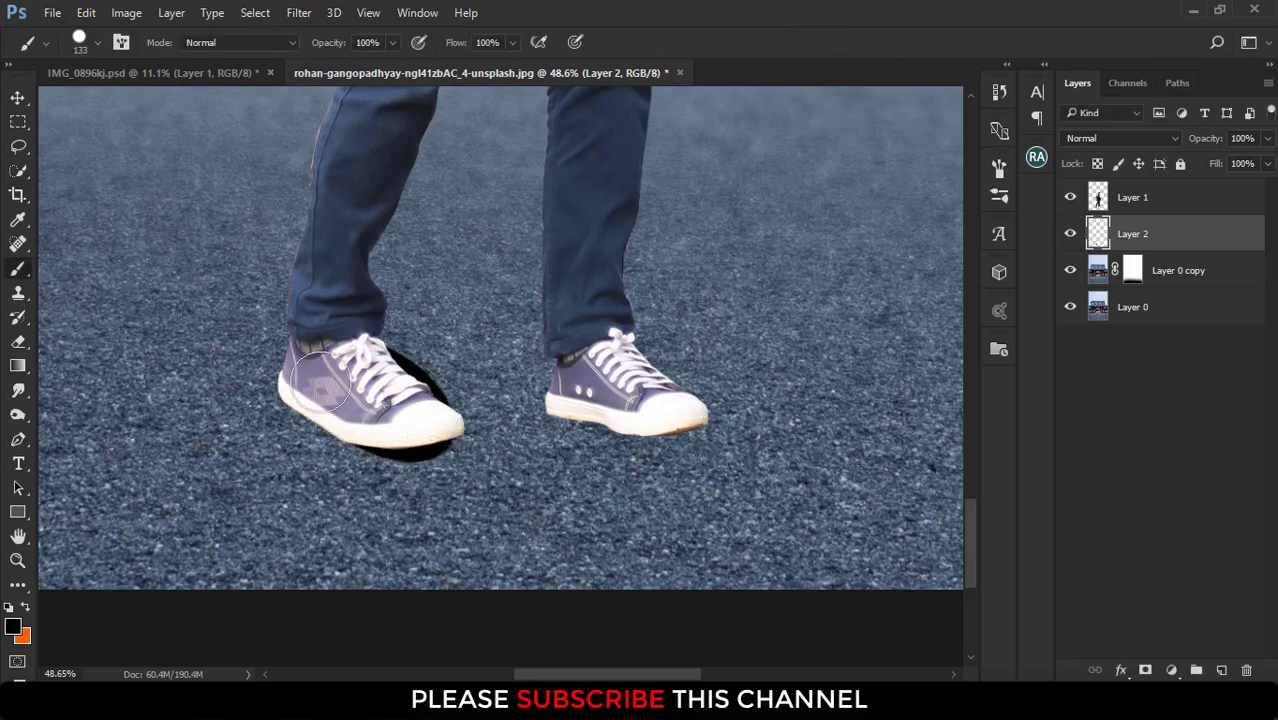
click(18, 97)
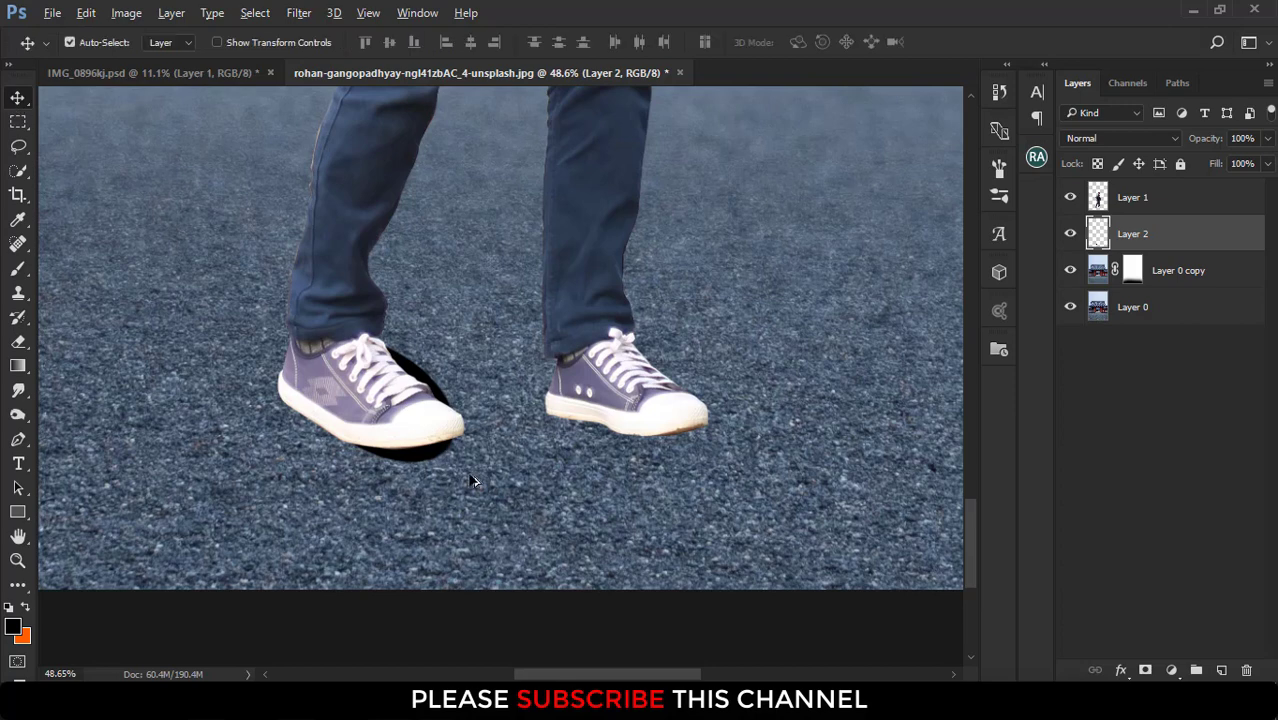
Copy the shadow under the right sneaker and rotate the copy to about -22°.
drag(422, 459, 661, 443)
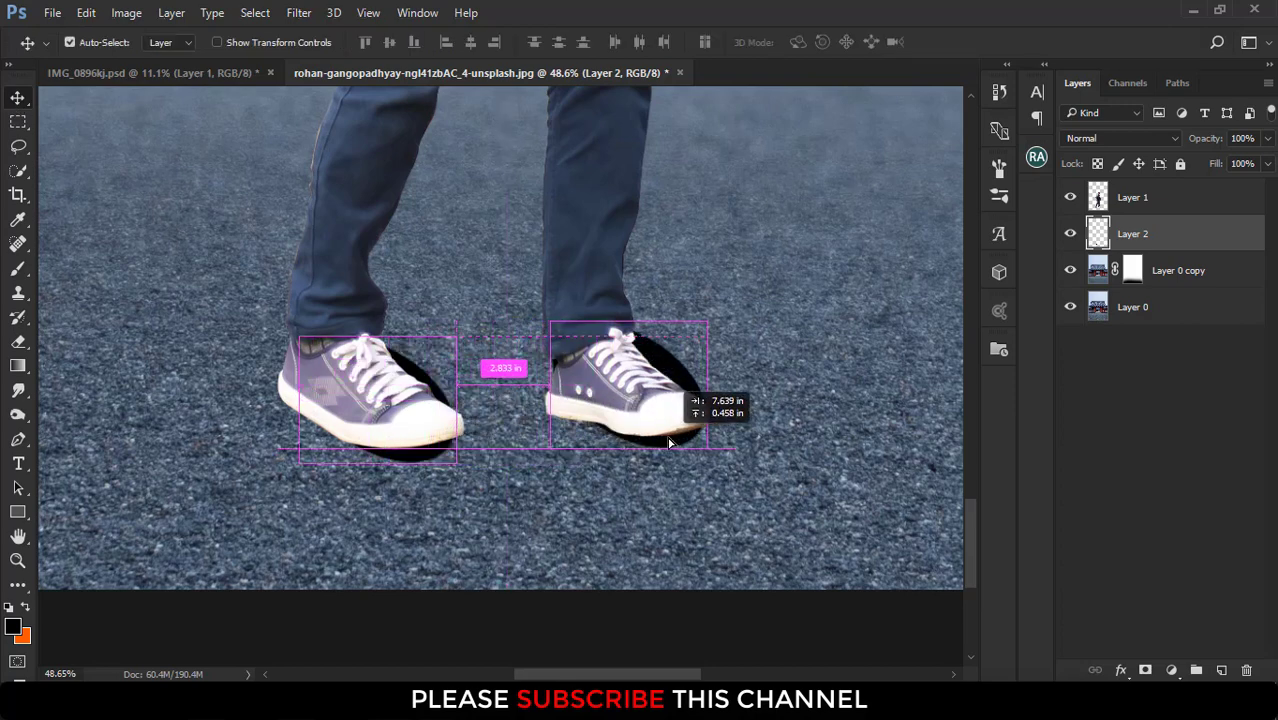
drag(661, 443, 666, 447)
key(ctrl)
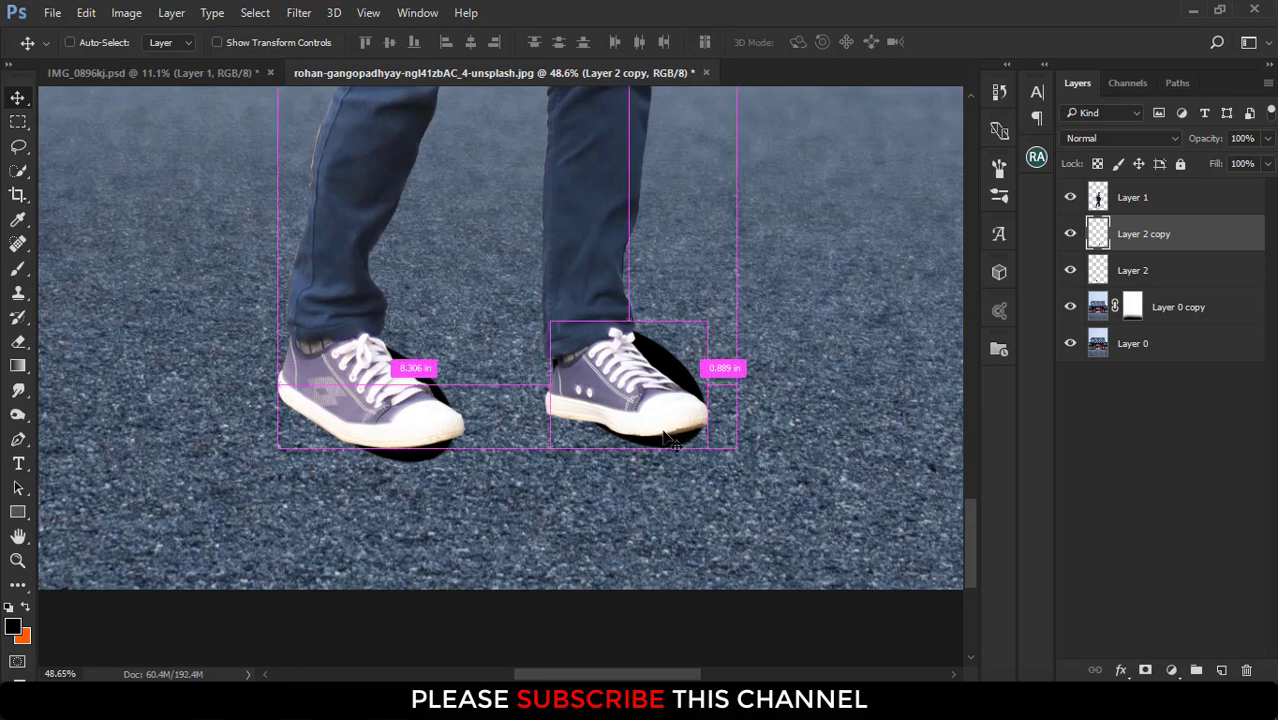
key(ctrl+t)
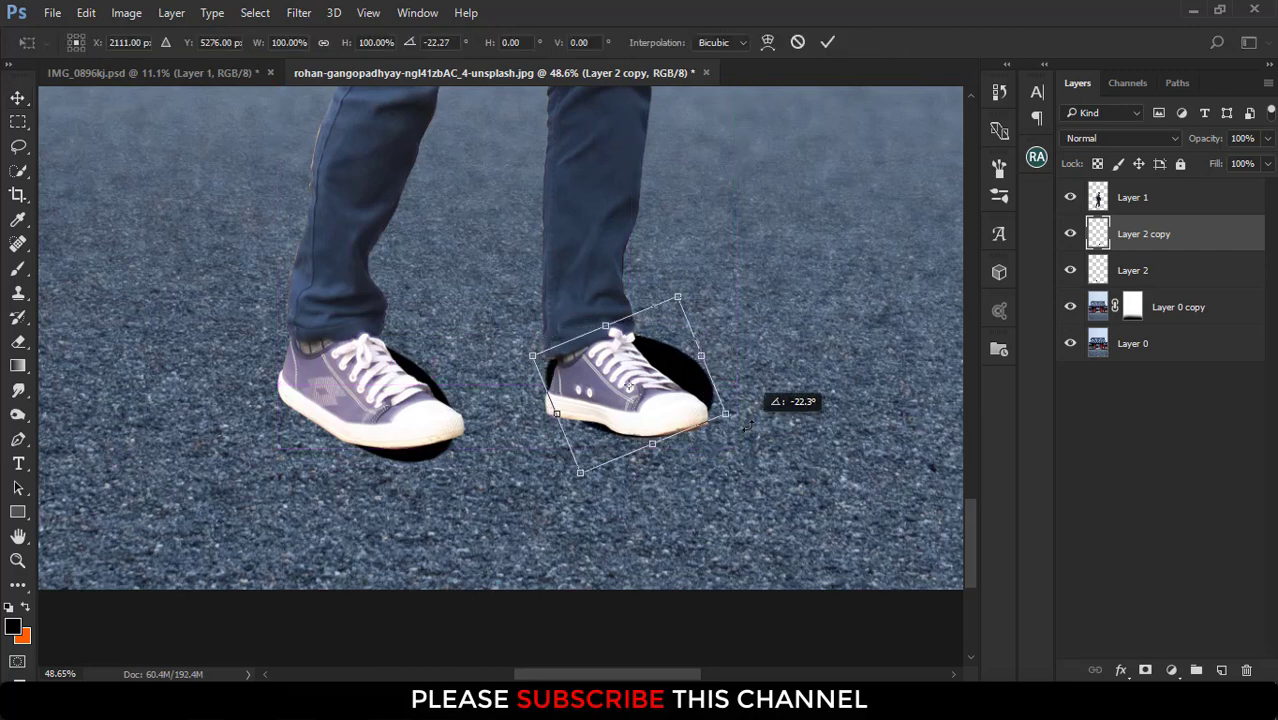
drag(719, 465, 775, 402)
drag(629, 399, 630, 415)
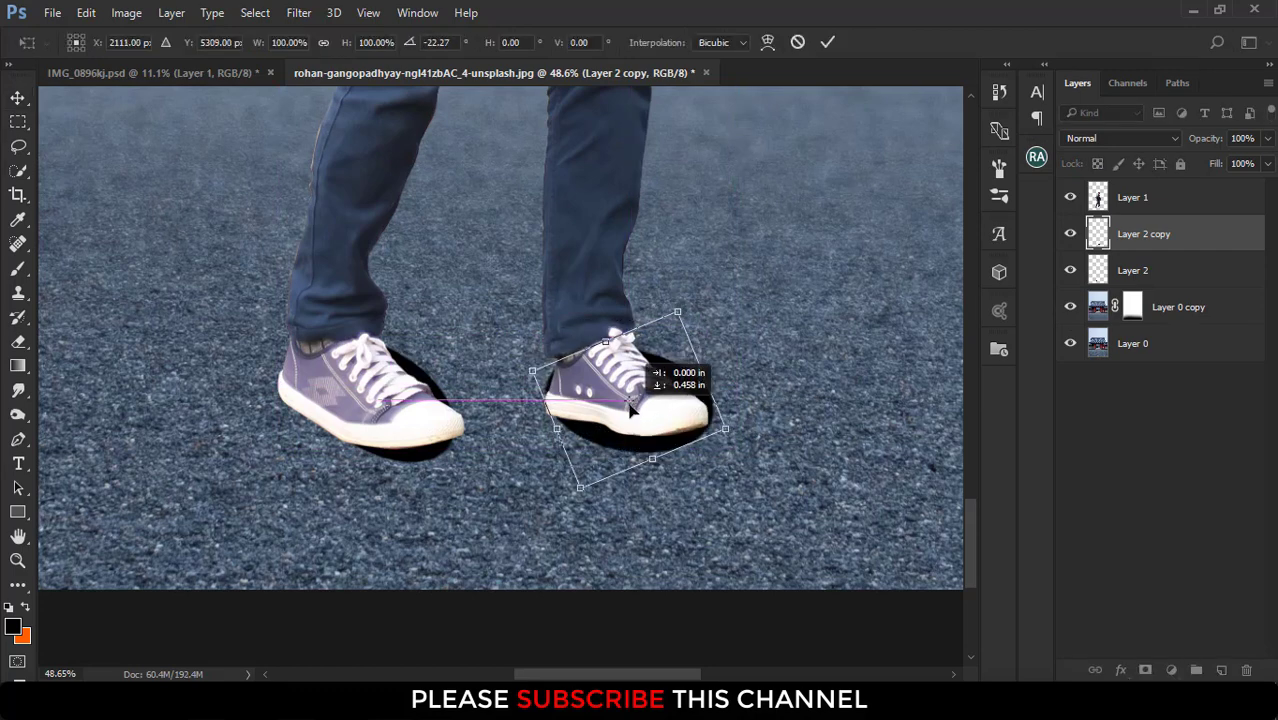
drag(632, 410, 633, 410)
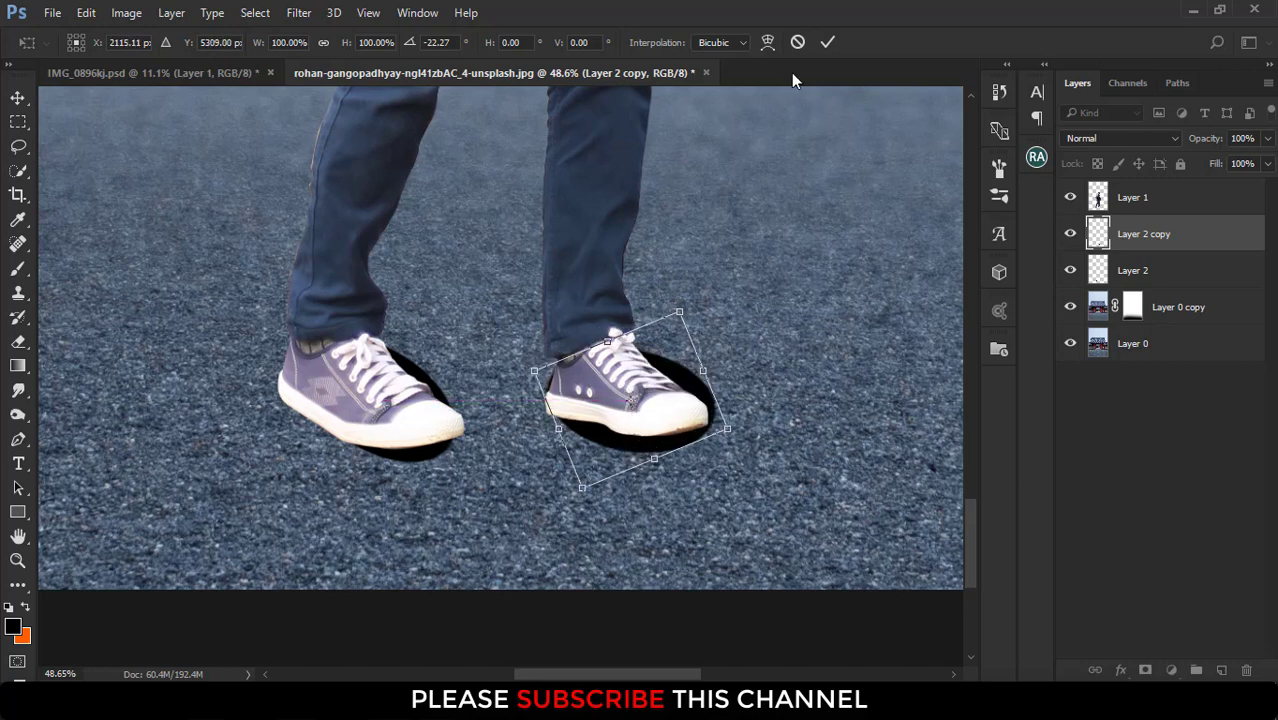
click(828, 44)
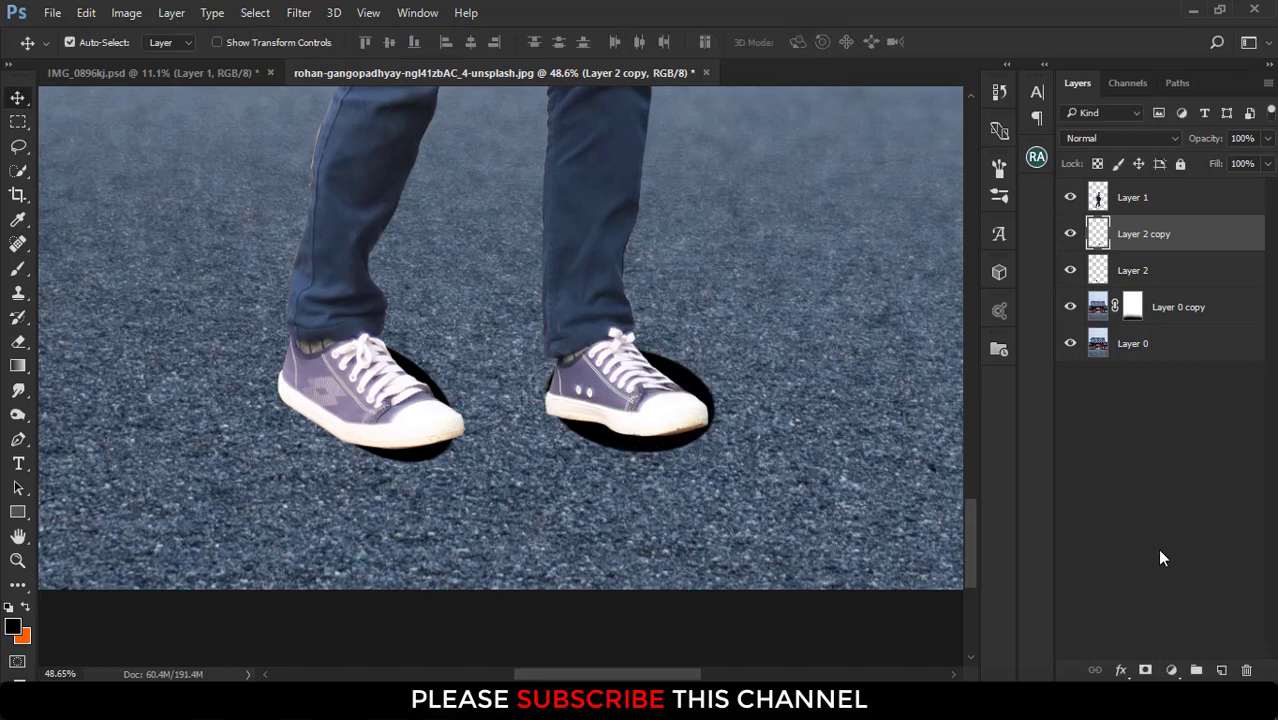
Mask Layer 2 copy and paint away the dark shading on the right shoe's heel with a soft brush.
click(1147, 669)
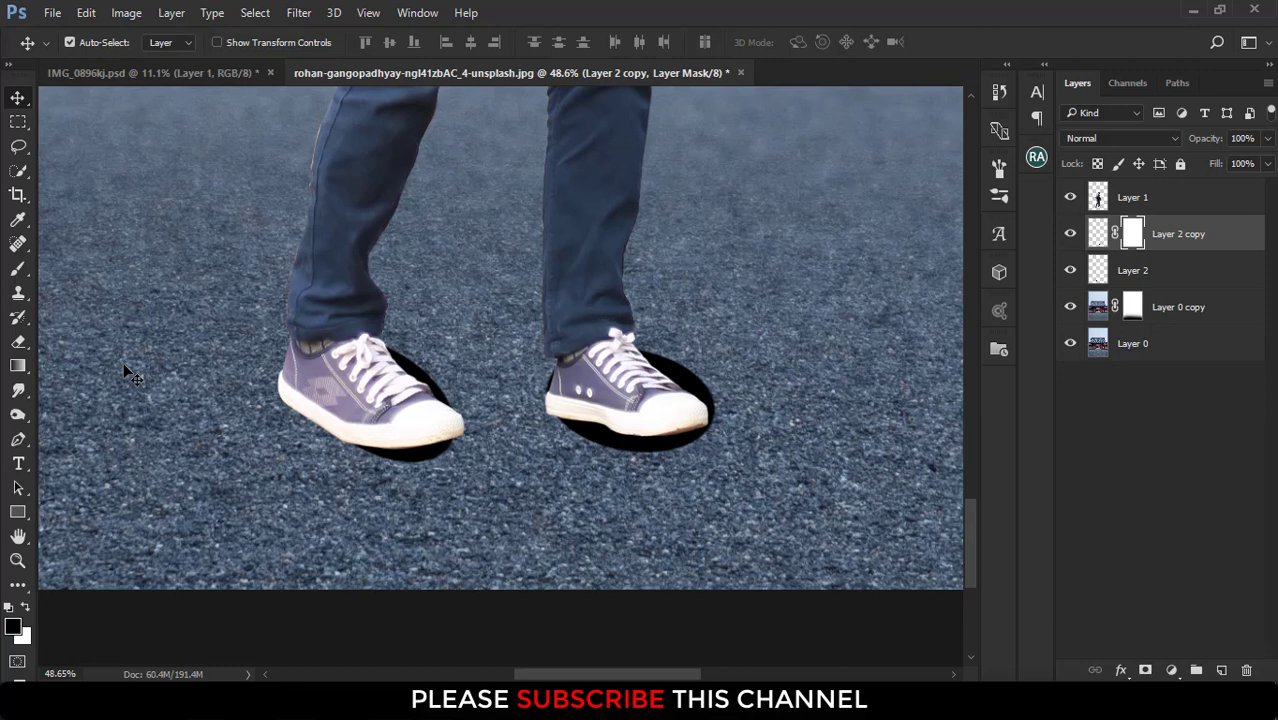
click(17, 270)
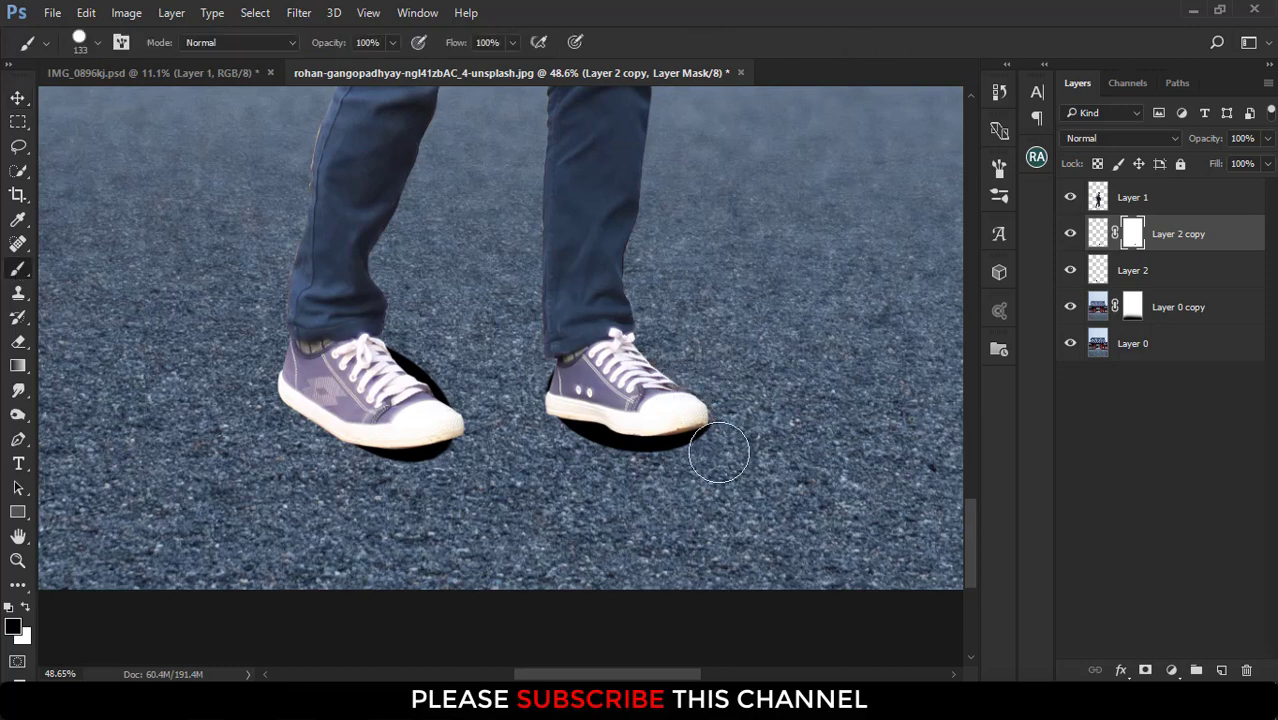
right_click(757, 284)
click(822, 410)
key(Return)
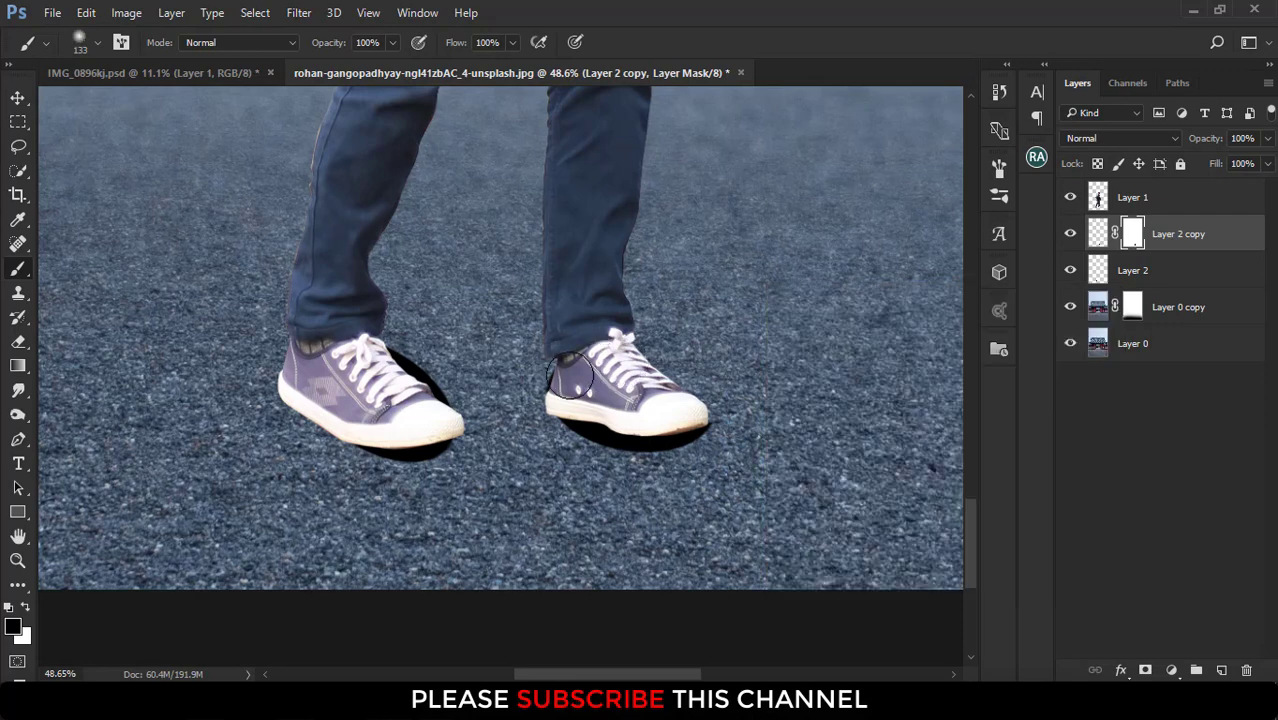
drag(570, 378, 585, 432)
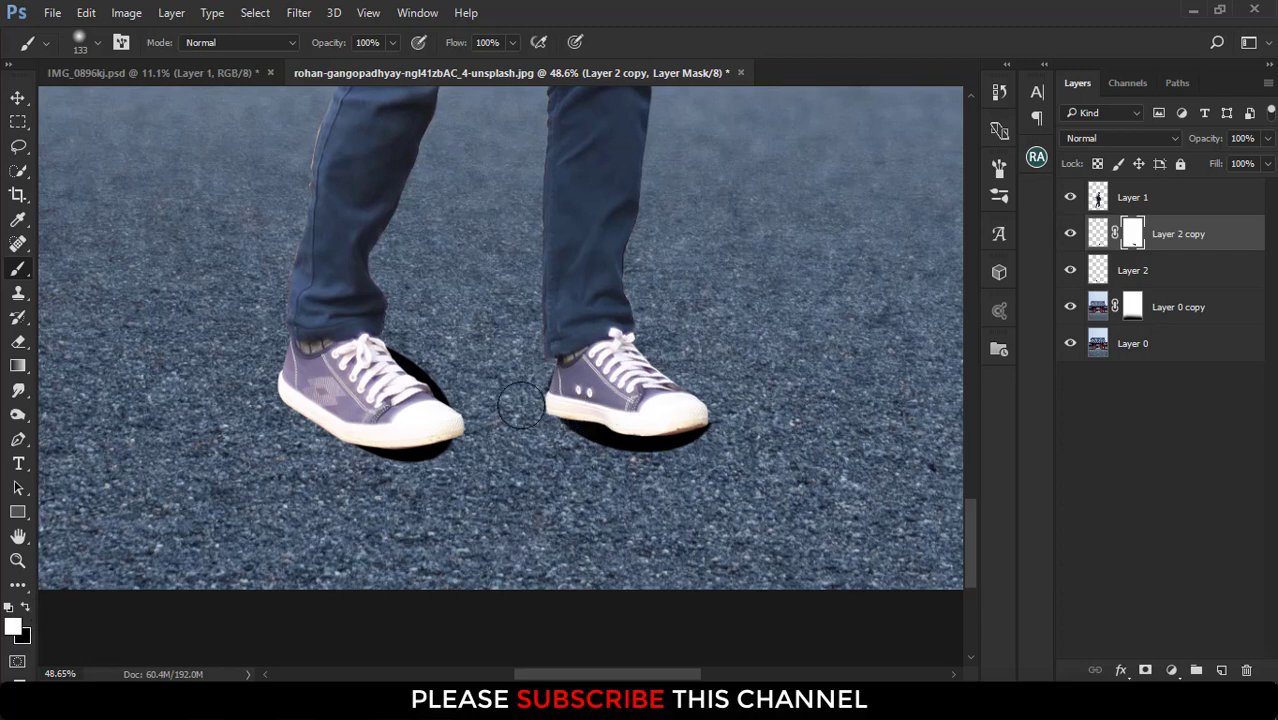
Add a mask to Layer 2 and paint black to hide the dark blob over the left shoe.
click(25, 607)
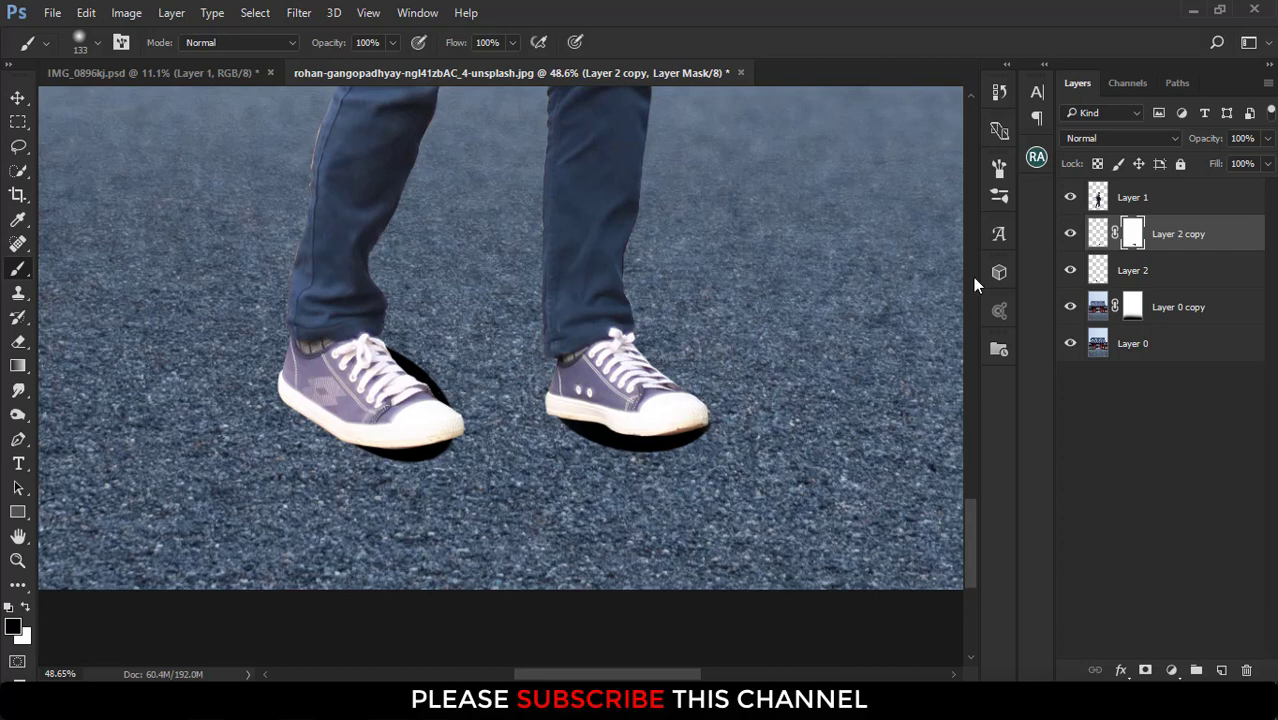
click(1140, 277)
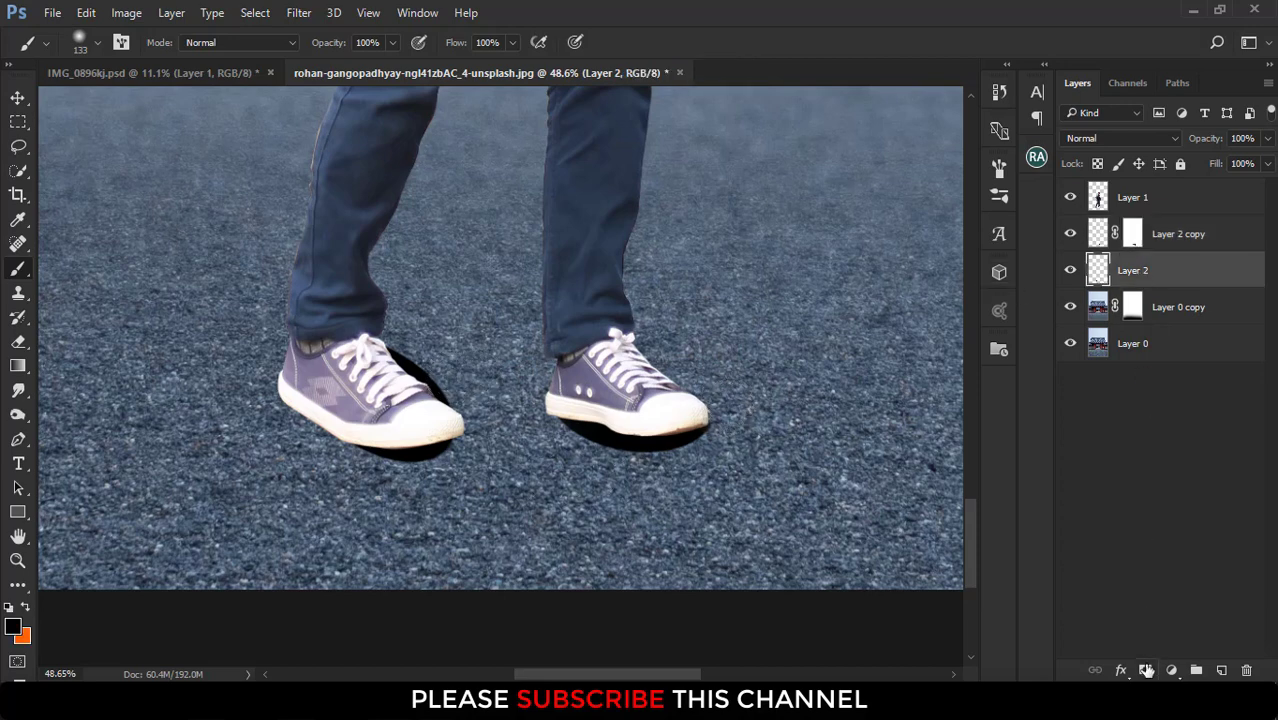
click(1146, 670)
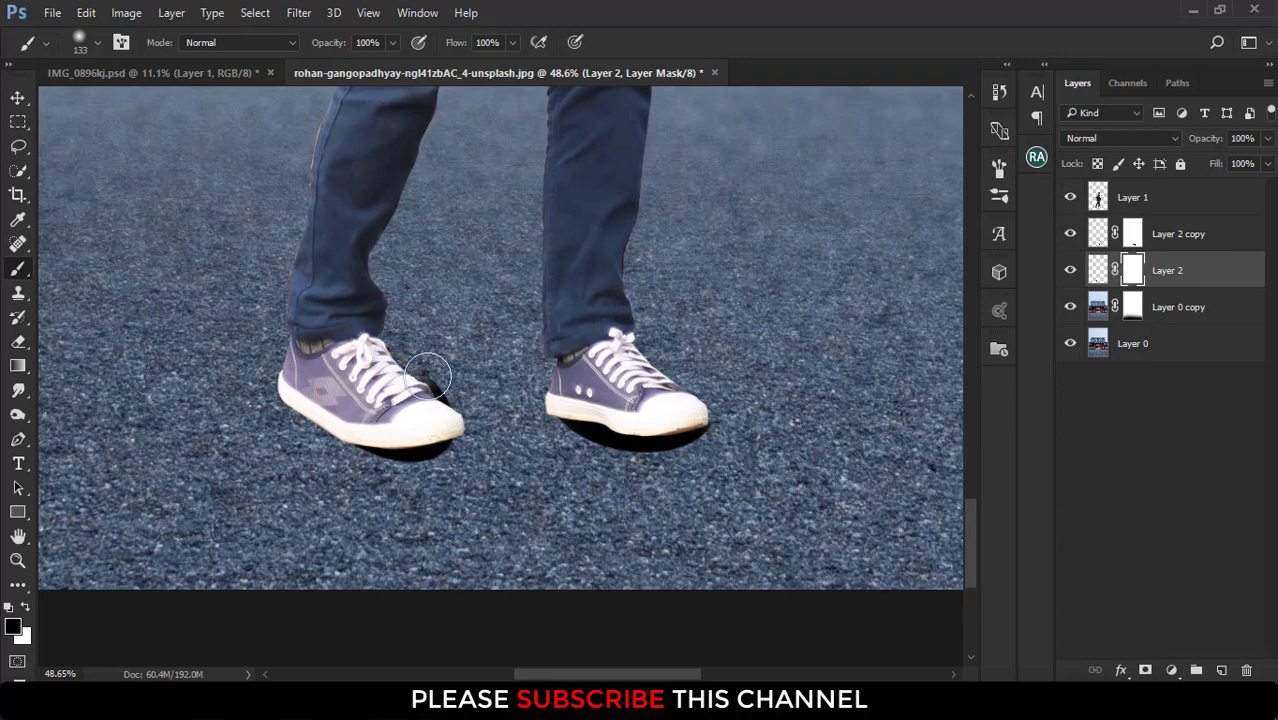
drag(428, 376, 440, 390)
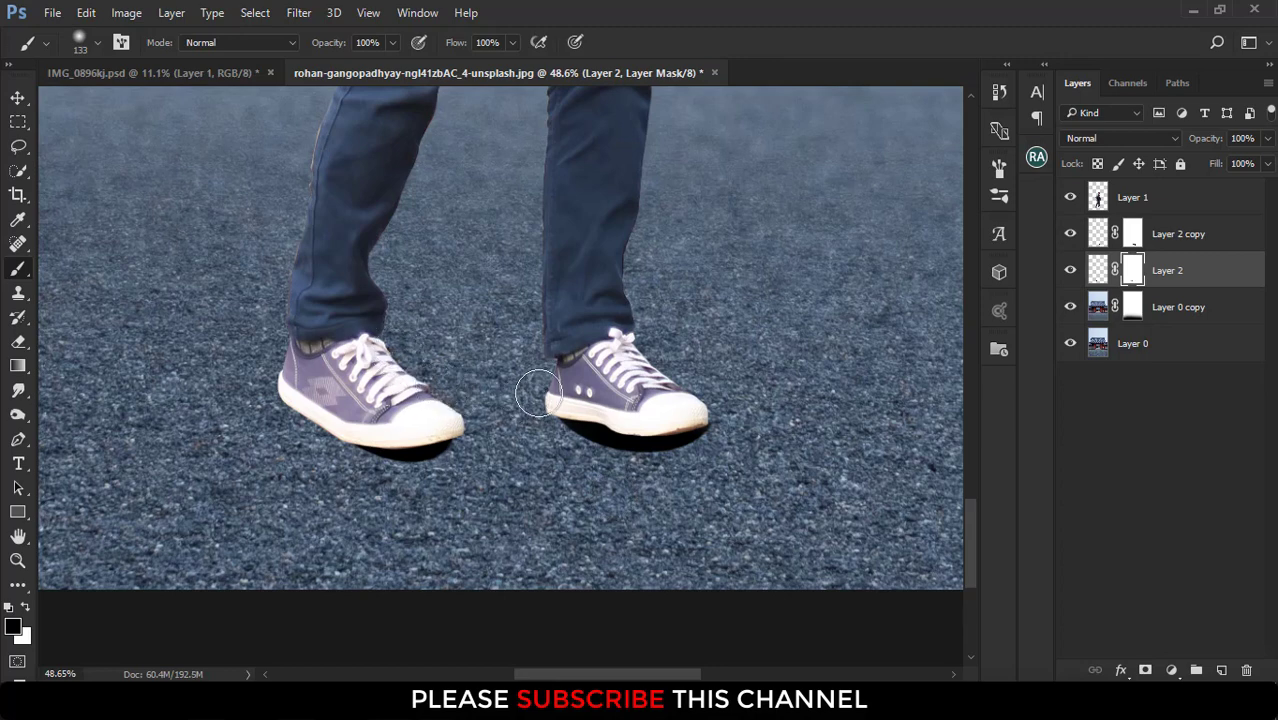
click(25, 608)
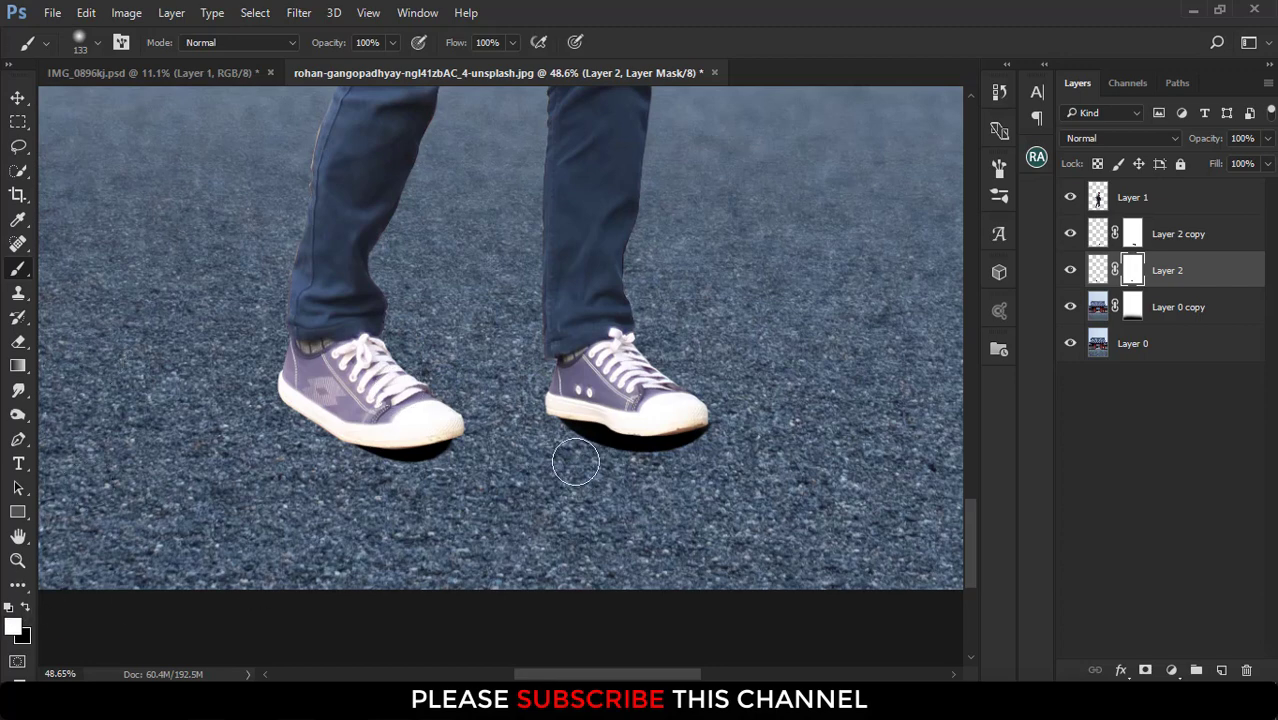
Fade the shadow under the right shoe on the Layer 2 copy mask.
click(1133, 238)
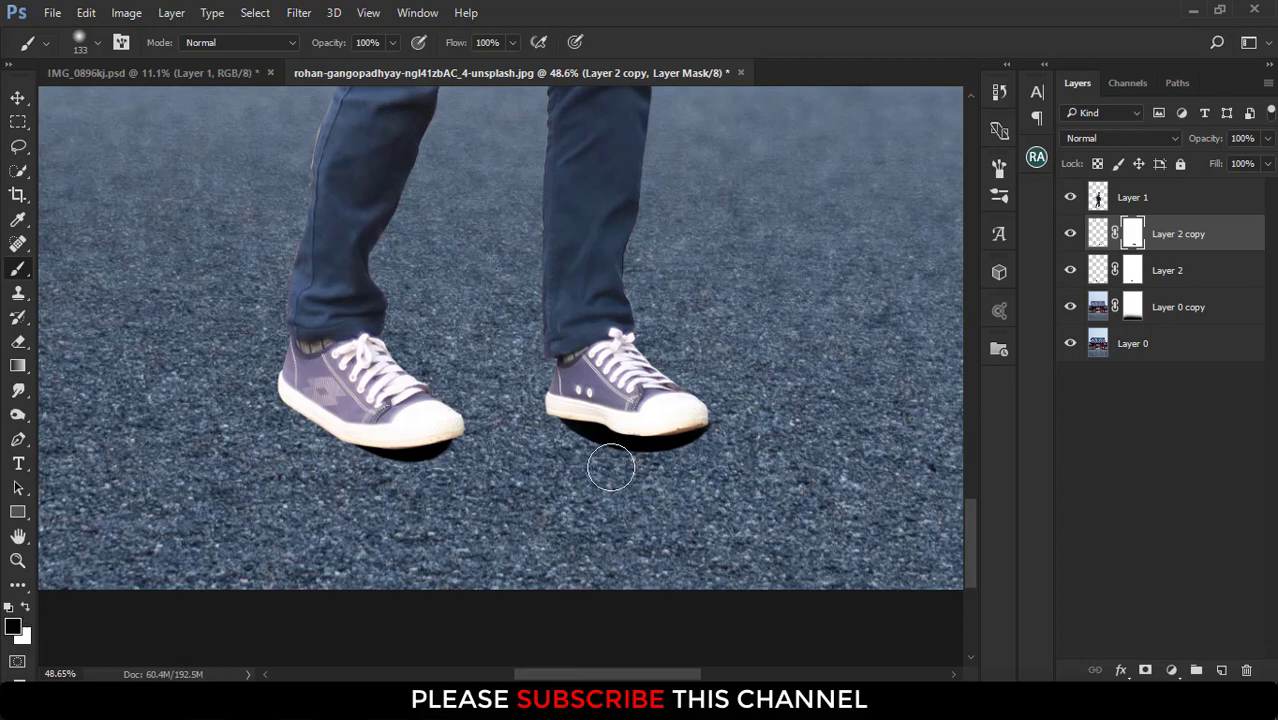
mouse_move(577, 462)
mouse_down()
mouse_move(707, 462)
mouse_move(577, 460)
mouse_up()
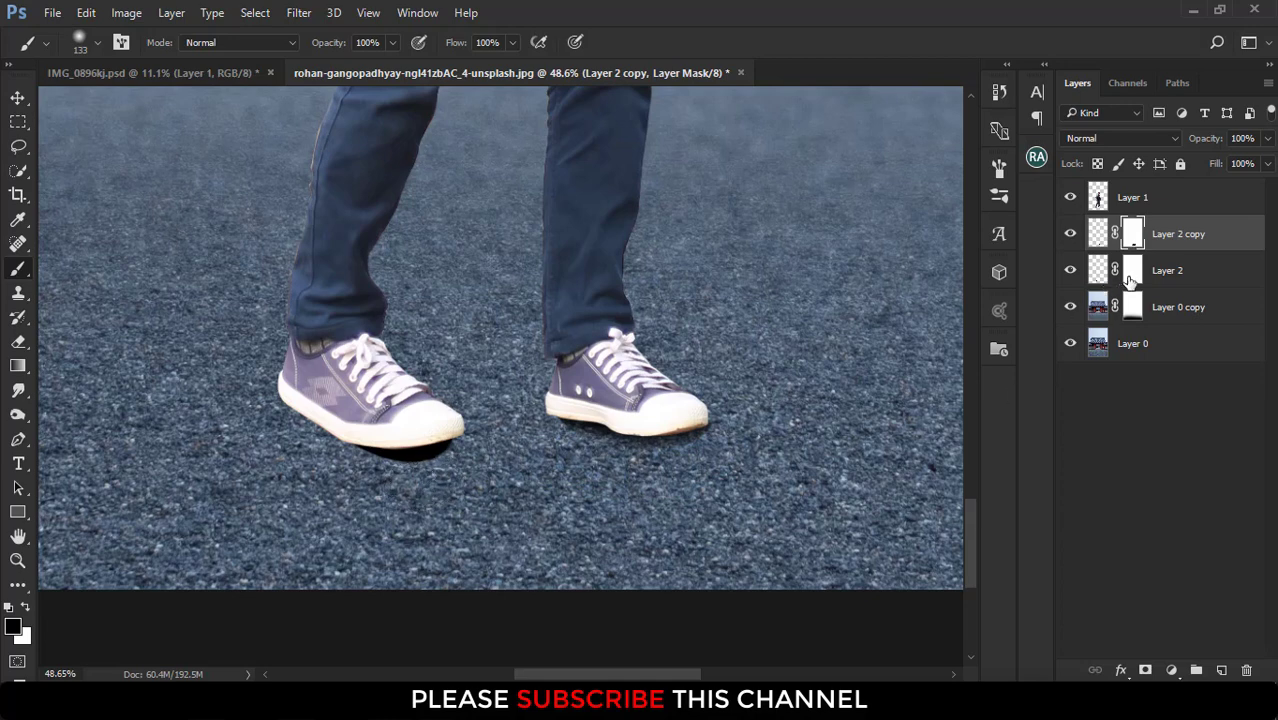
click(1130, 281)
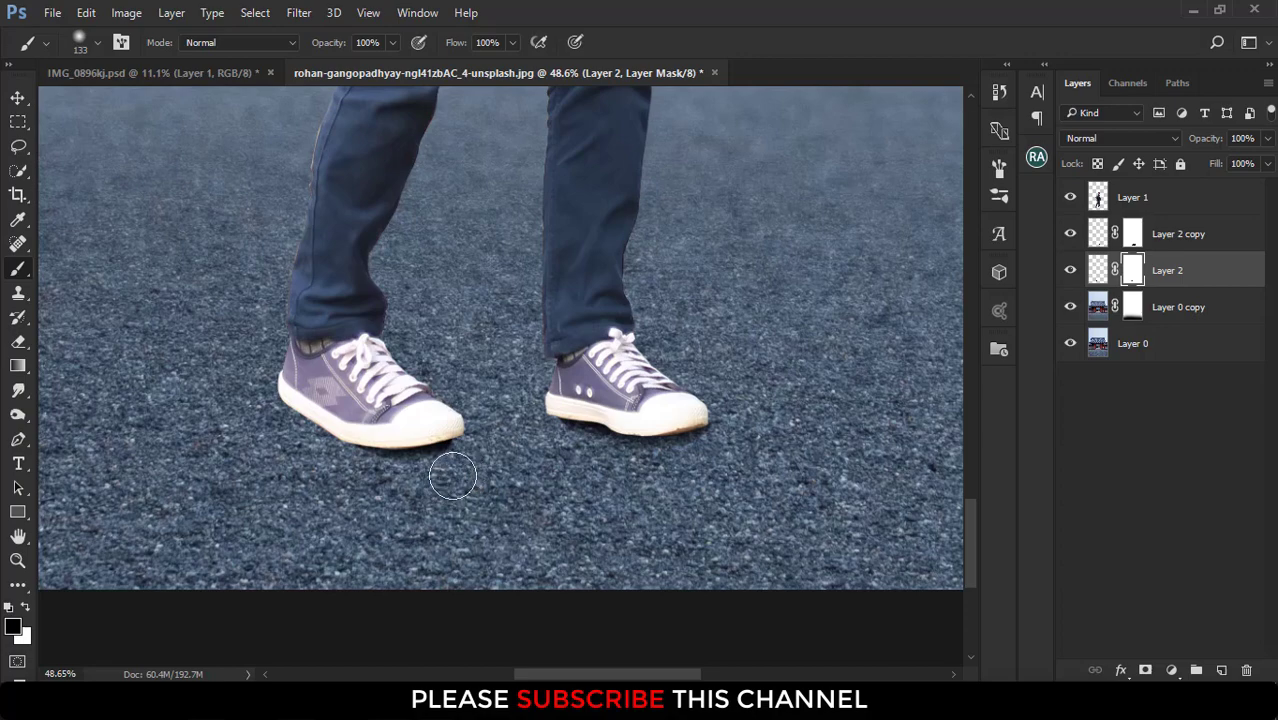
Flatten all layers into a single Background layer.
scroll(577, 461, down, 3)
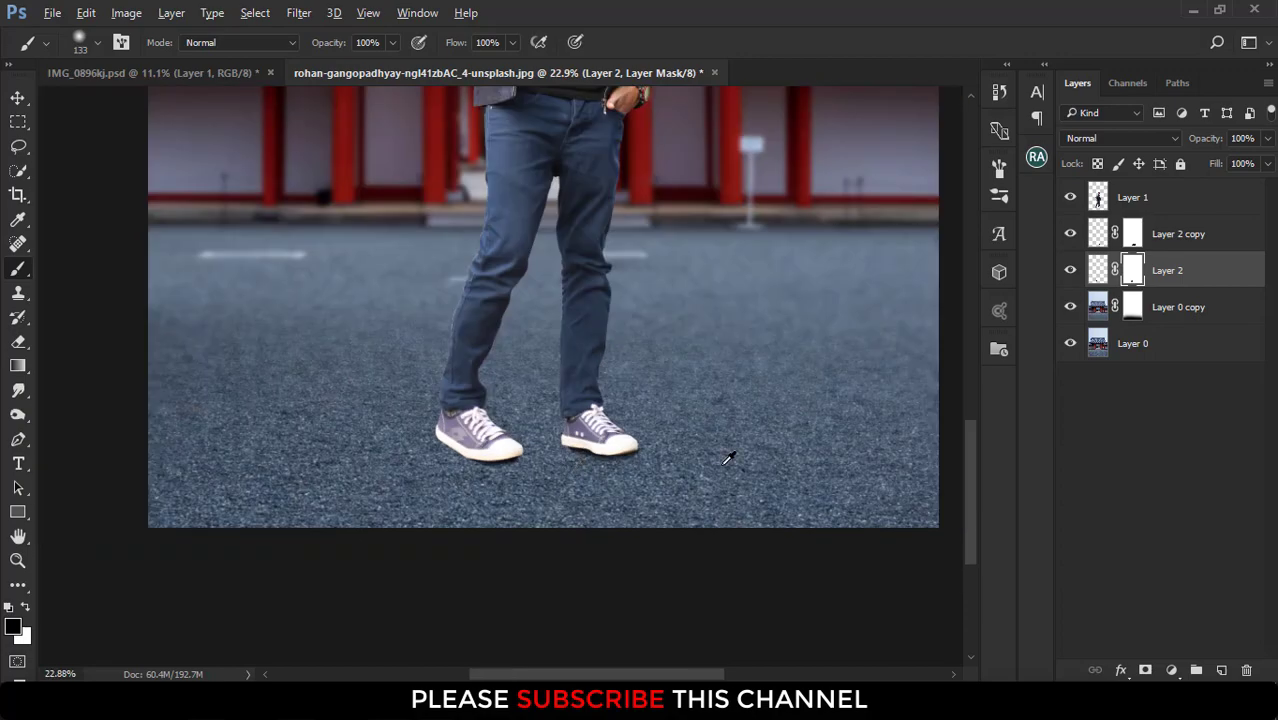
scroll(715, 445, down, 2)
scroll(695, 438, down, 2)
scroll(645, 450, up, 6)
scroll(660, 445, up, 1)
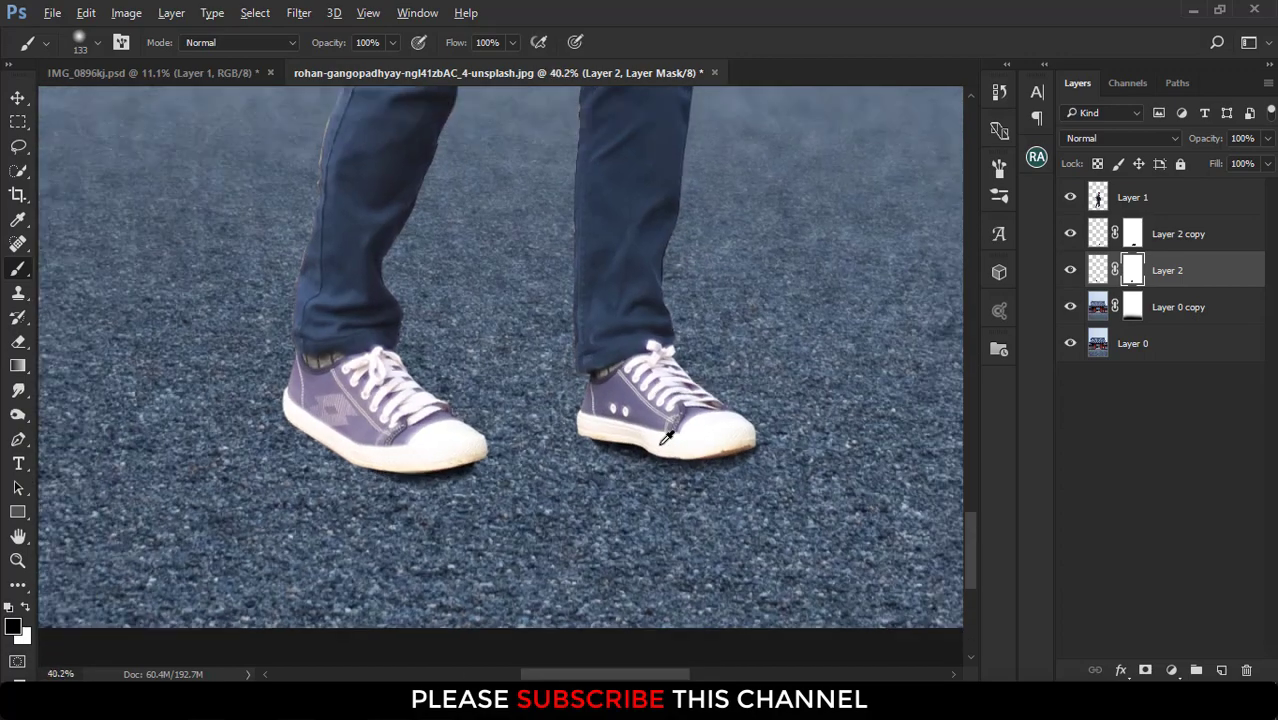
scroll(660, 445, down, 3)
scroll(531, 443, down, 2)
scroll(521, 507, up, 1)
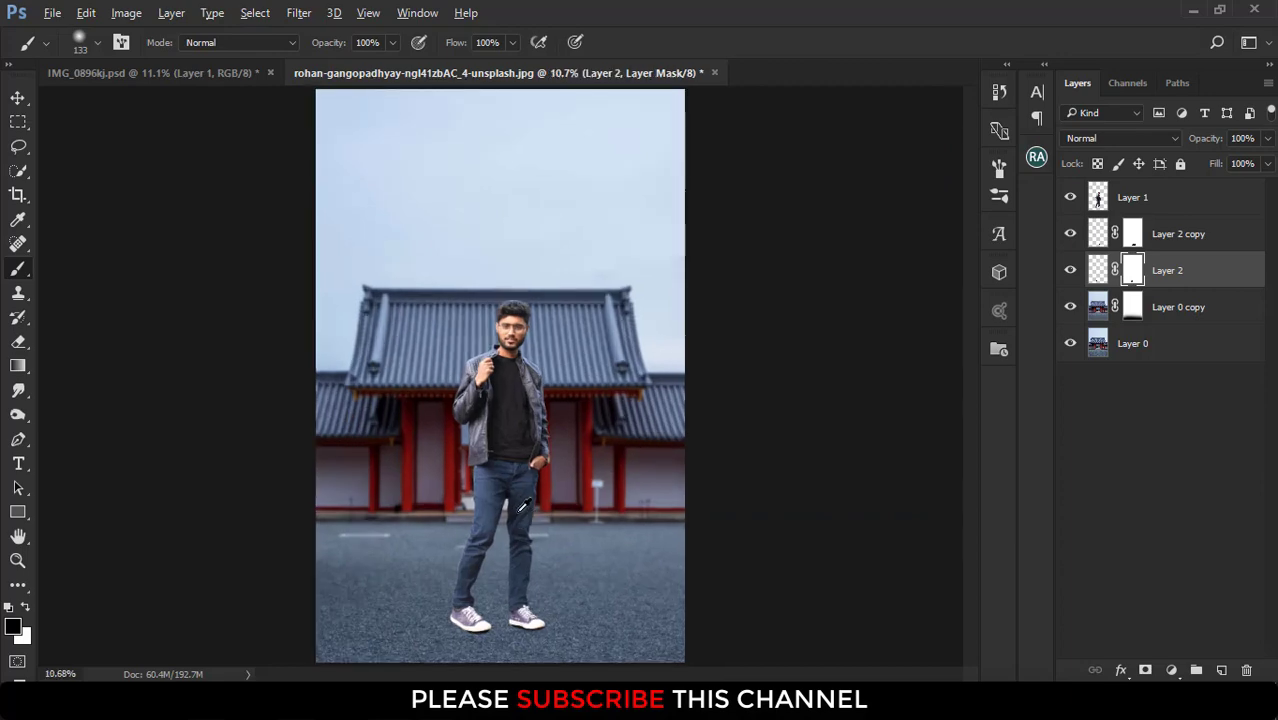
scroll(521, 507, down, 1)
scroll(521, 507, up, 1)
right_click(1178, 311)
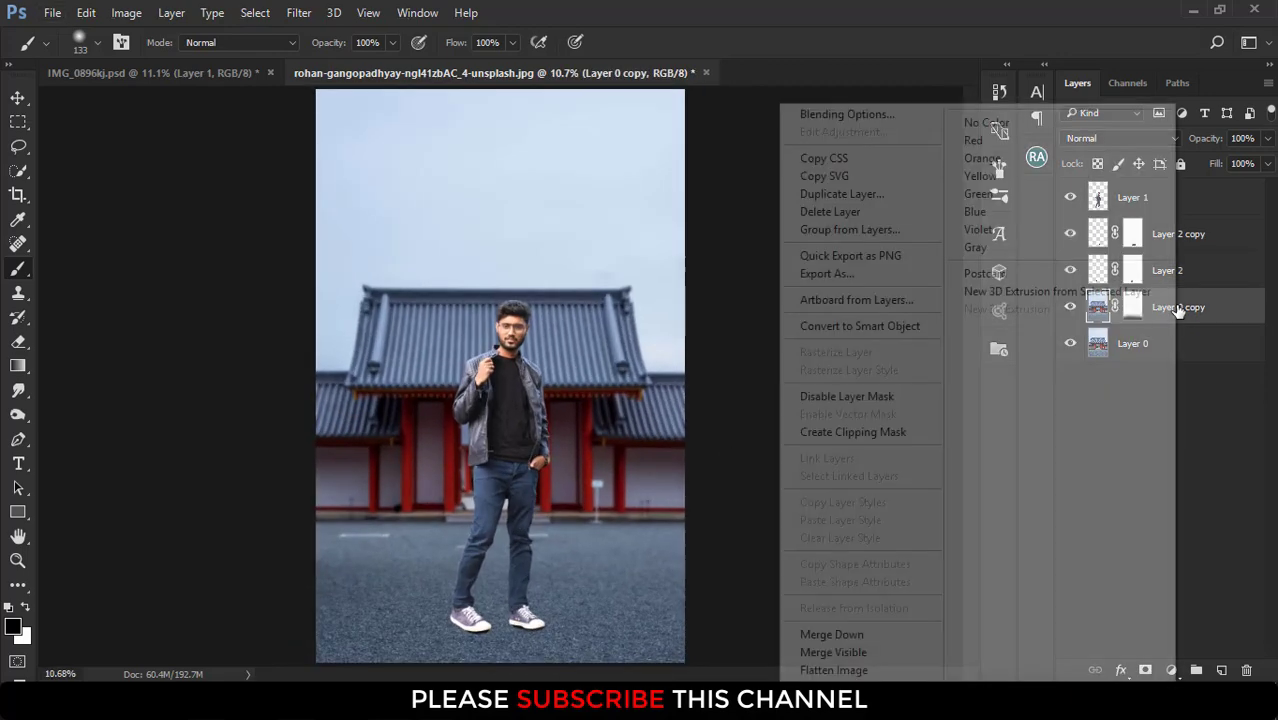
click(855, 670)
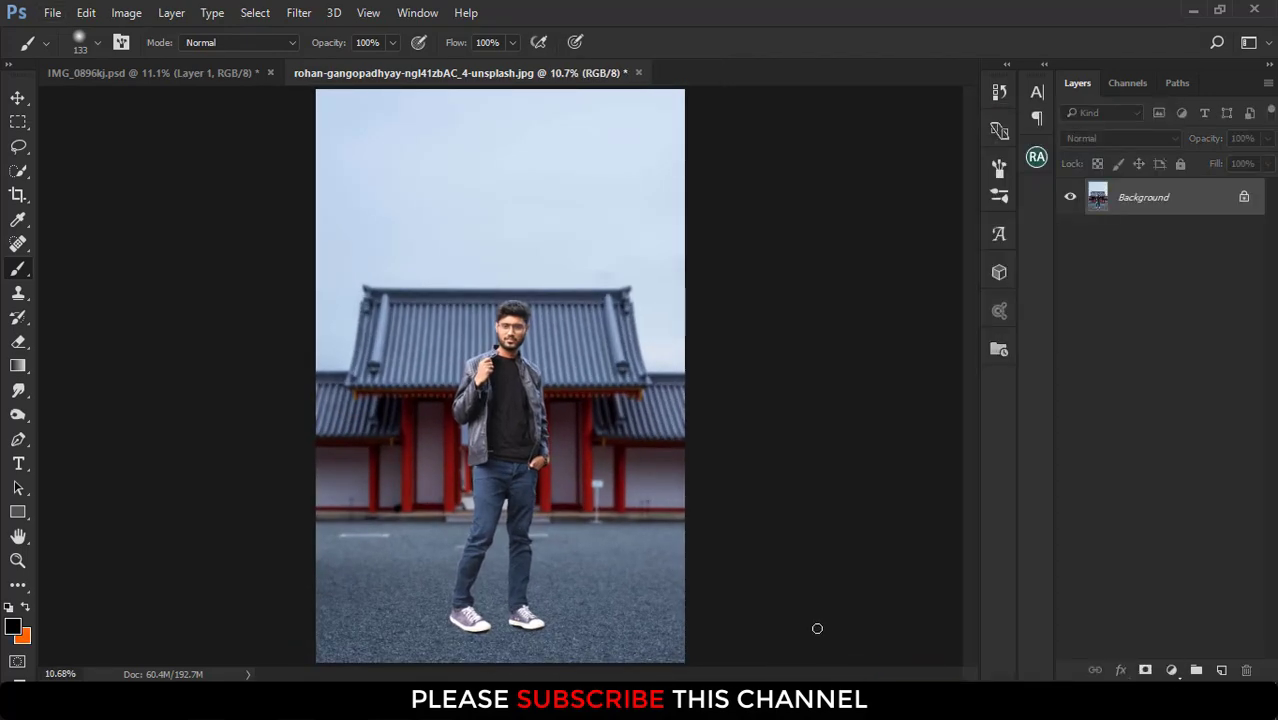
click(18, 97)
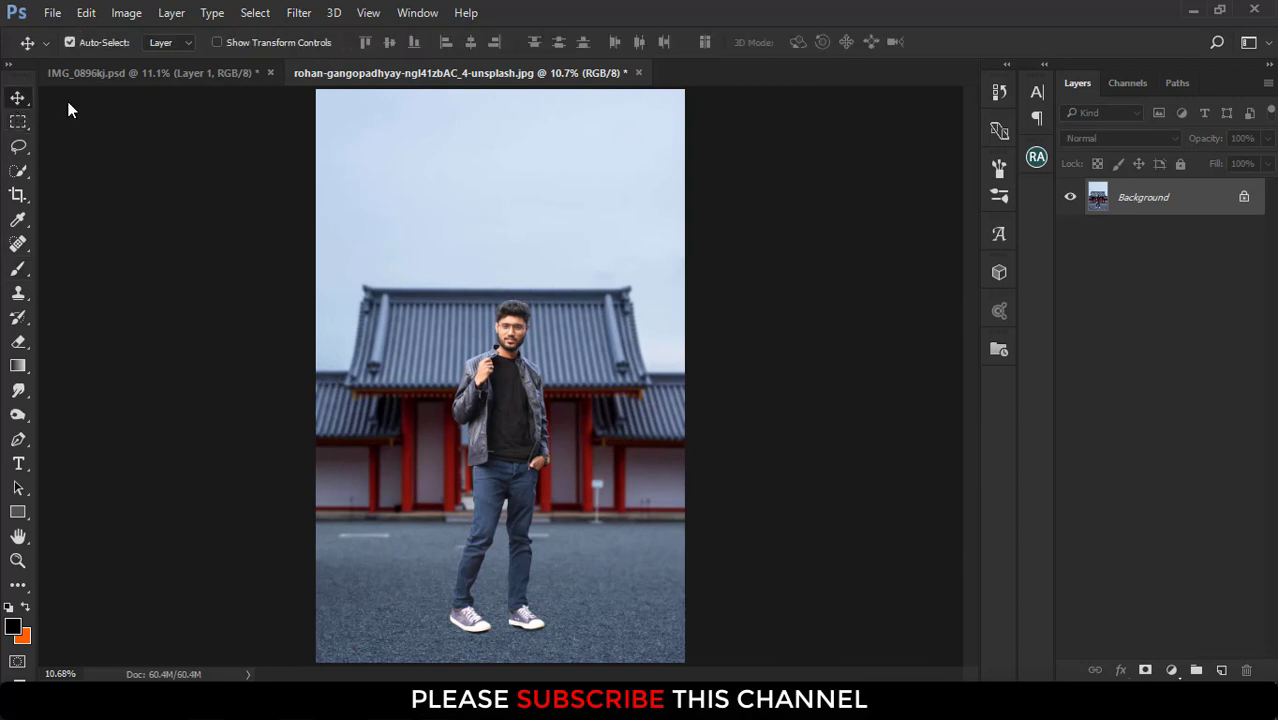
Open the Camera Raw Filter and adjust the Basic panel sliders.
click(296, 20)
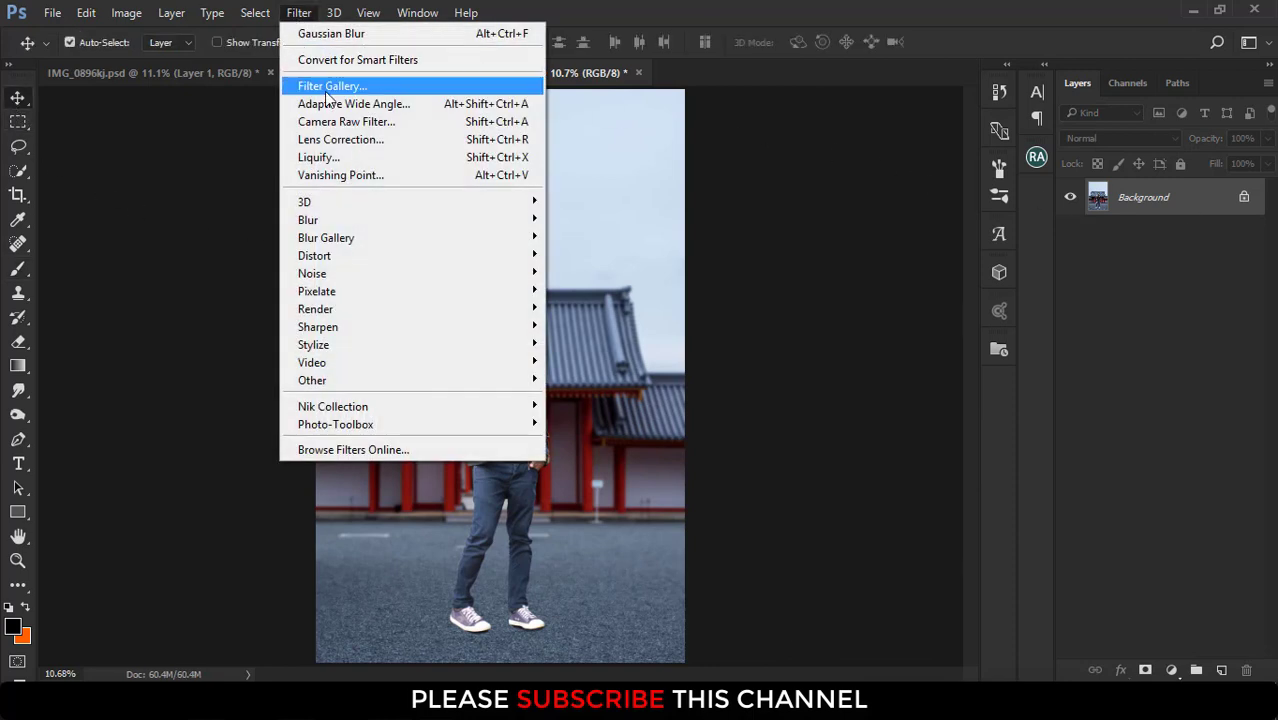
click(329, 122)
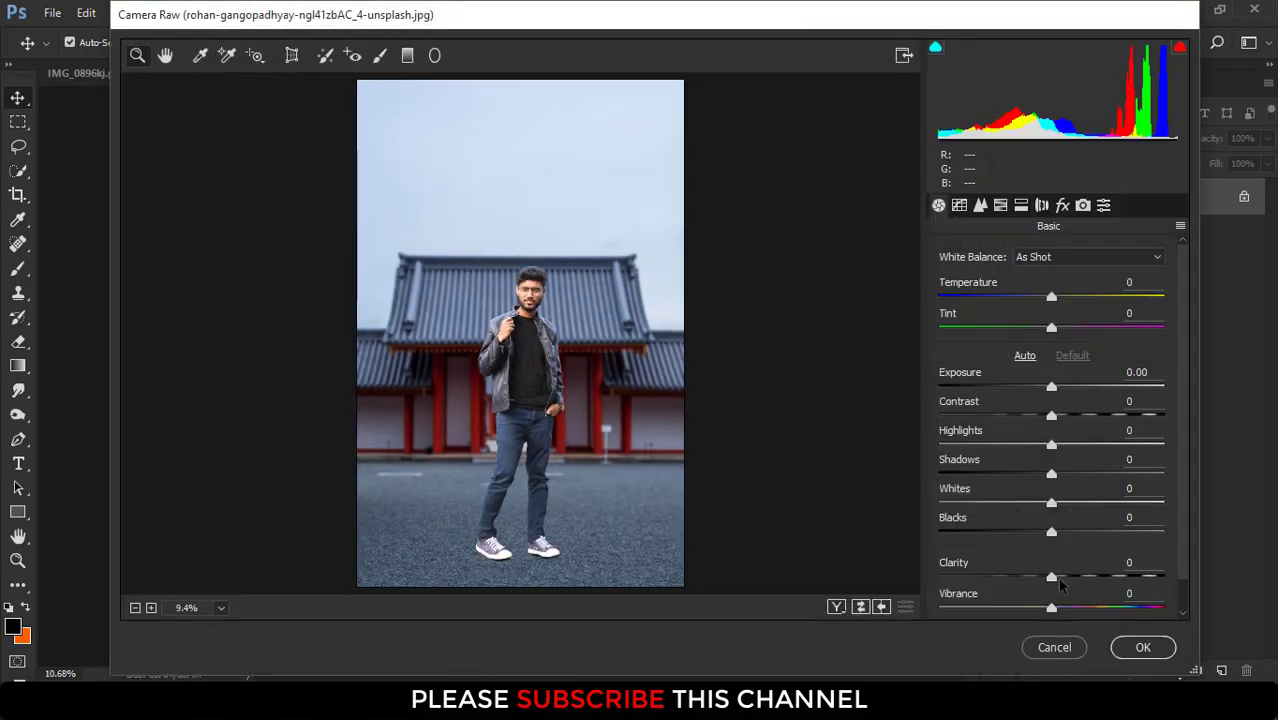
drag(1051, 577, 1067, 603)
scroll(1053, 601, down, 1)
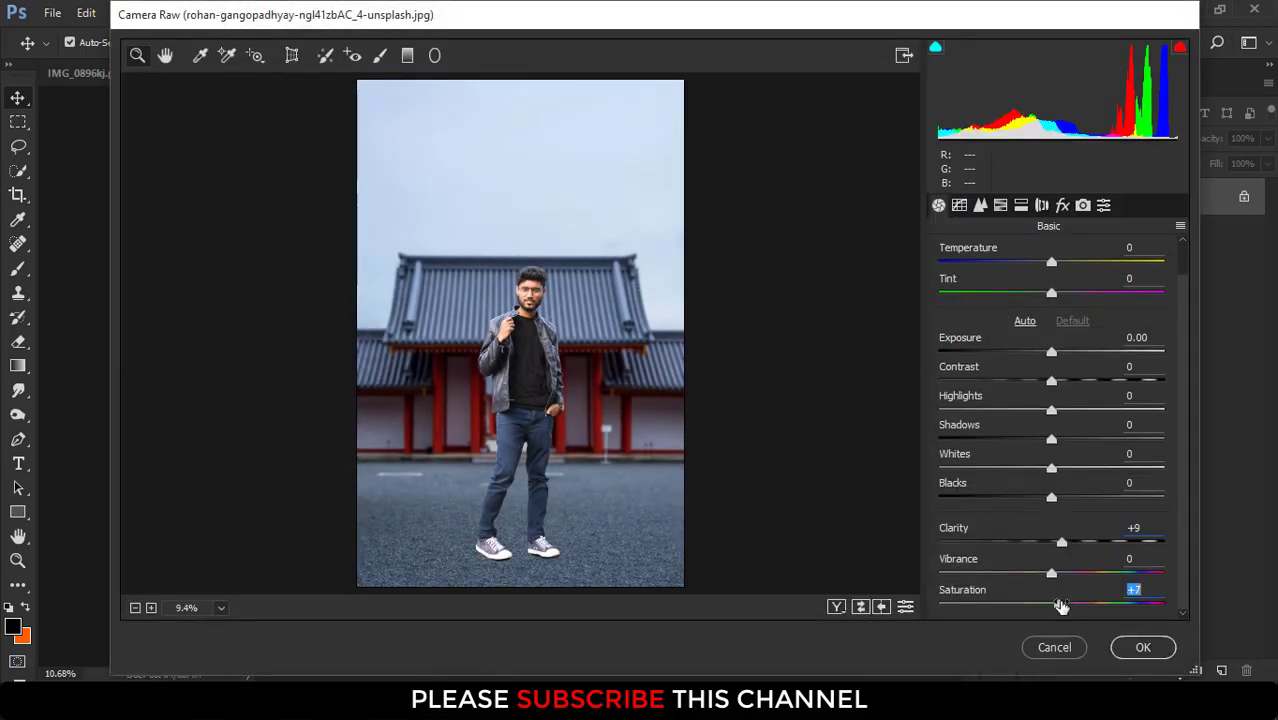
Boost HSL saturation: Blues to +48, Aquas up, and Reds to +24.
click(994, 207)
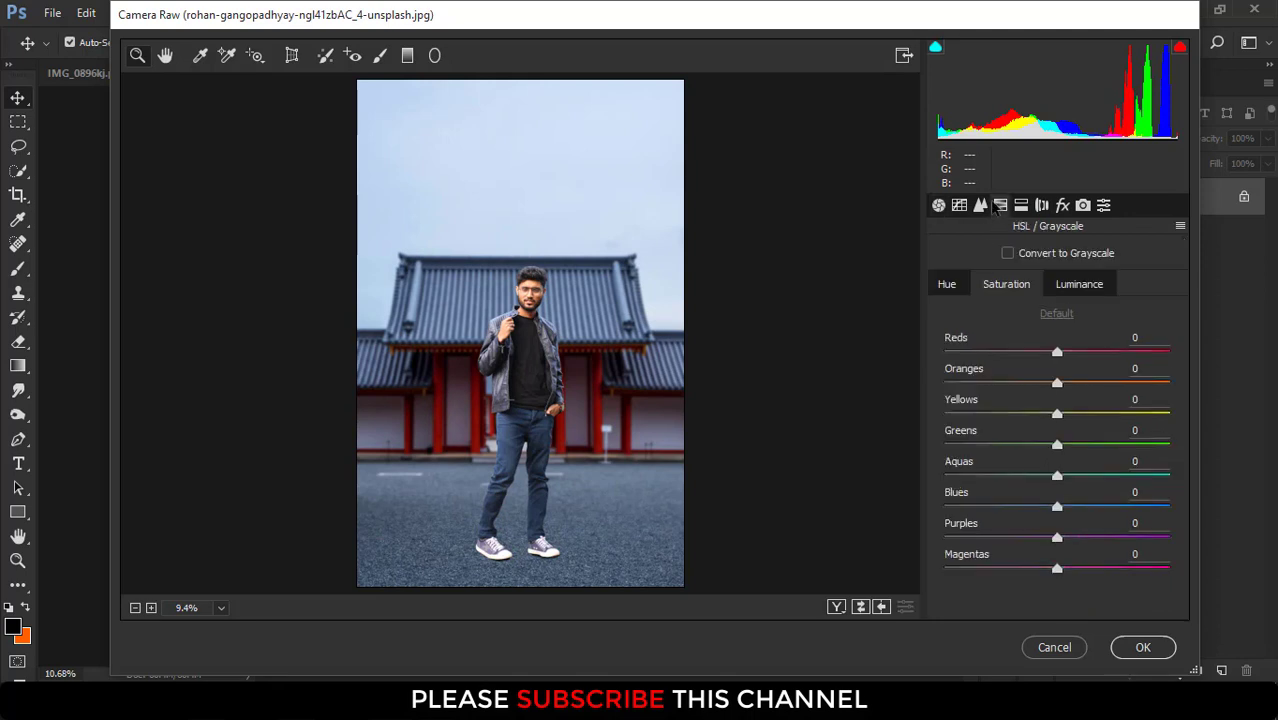
mouse_move(1057, 505)
mouse_down()
mouse_move(1111, 505)
mouse_move(1111, 484)
mouse_up()
click(1059, 476)
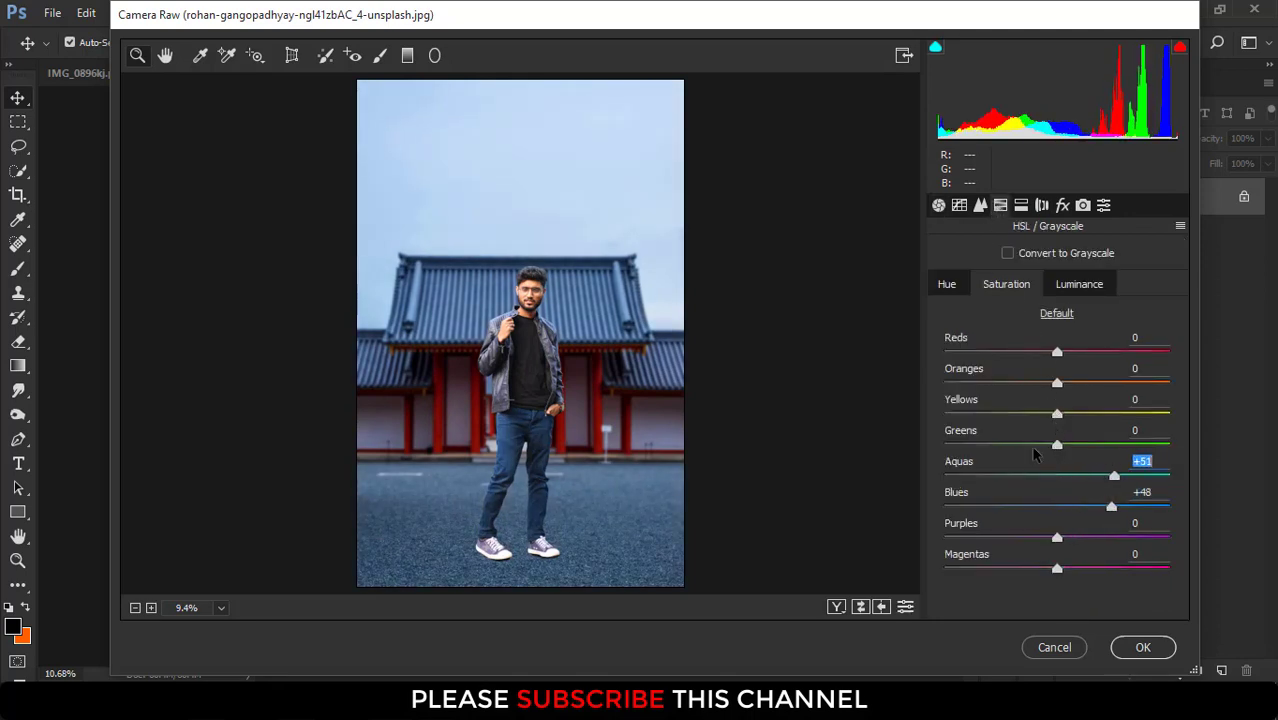
drag(1059, 358, 1088, 358)
Lift tone curve Shadows to +22 and Highlights to +2, and deepen Blacks to -27.
click(980, 205)
click(959, 205)
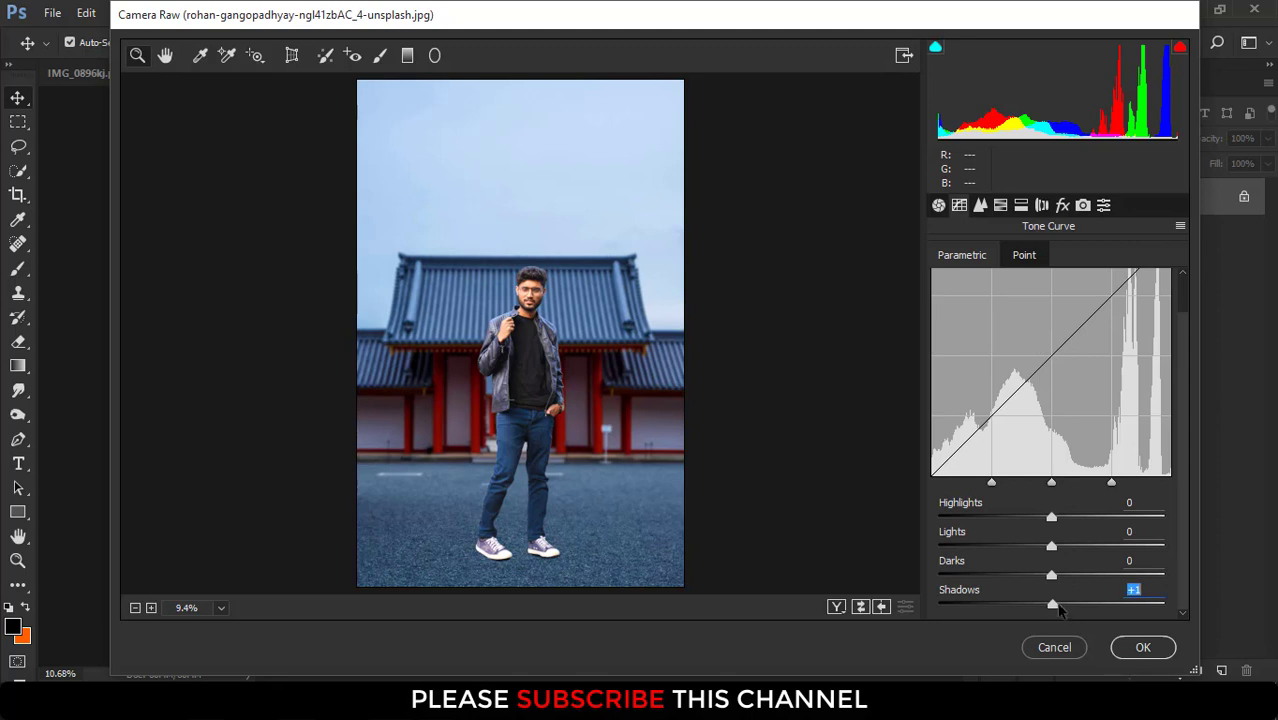
mouse_move(1051, 603)
mouse_down()
mouse_move(1075, 603)
mouse_move(1062, 576)
mouse_up()
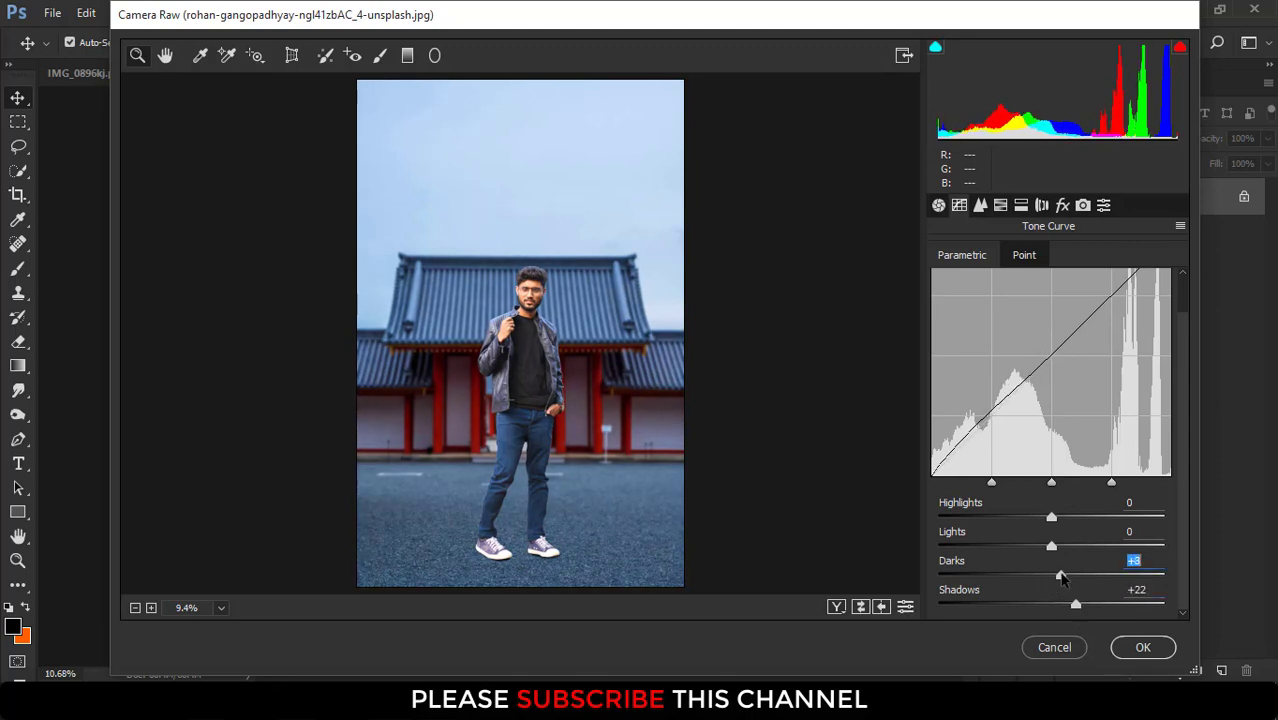
drag(1050, 518, 1053, 518)
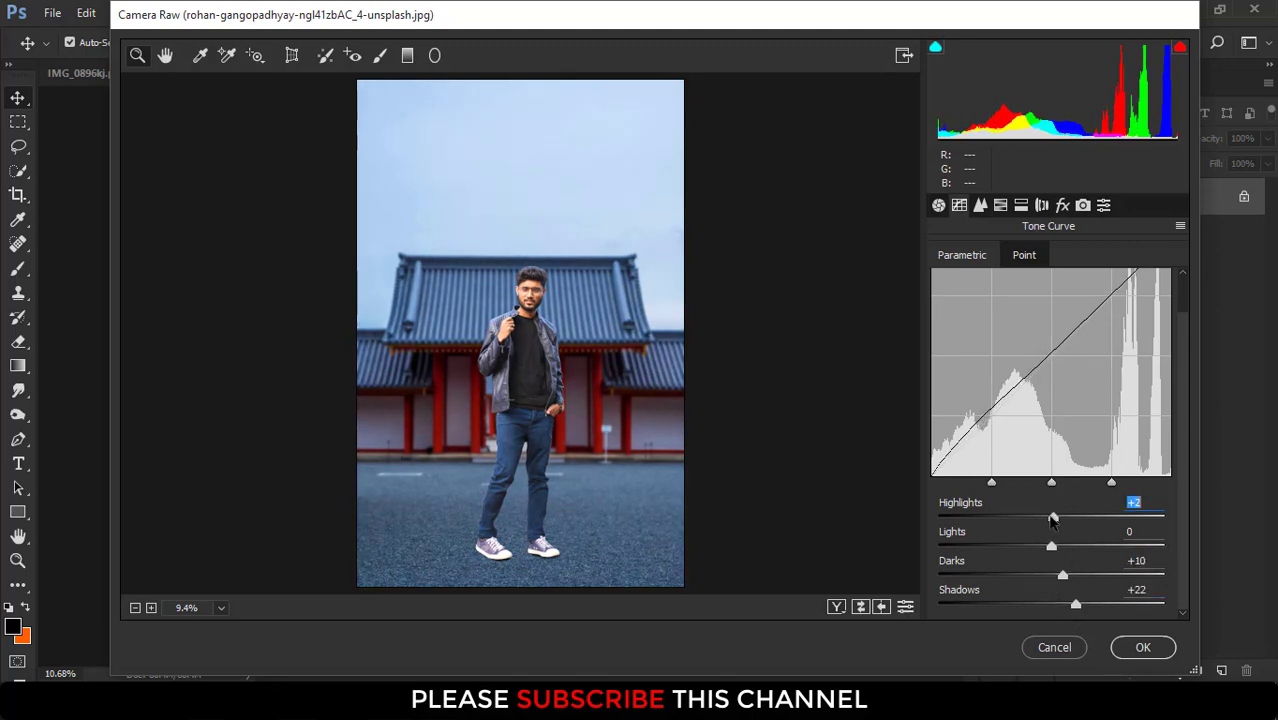
click(939, 206)
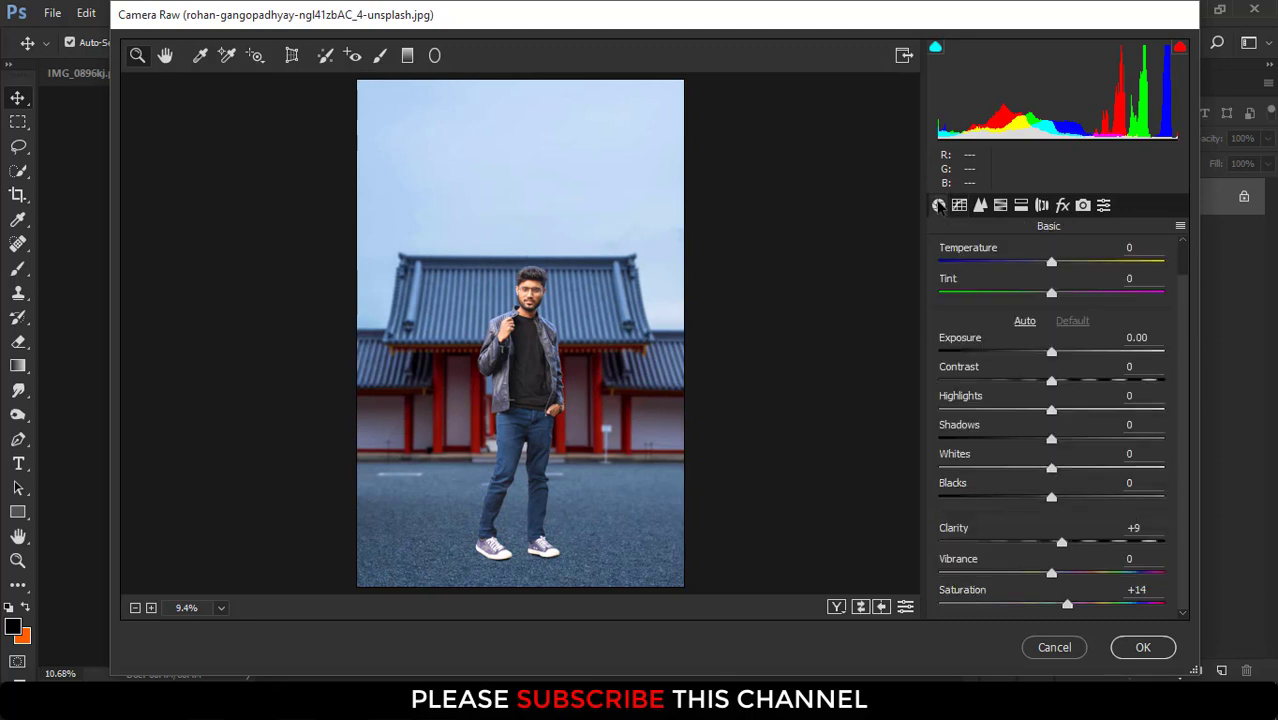
drag(1051, 497, 1020, 497)
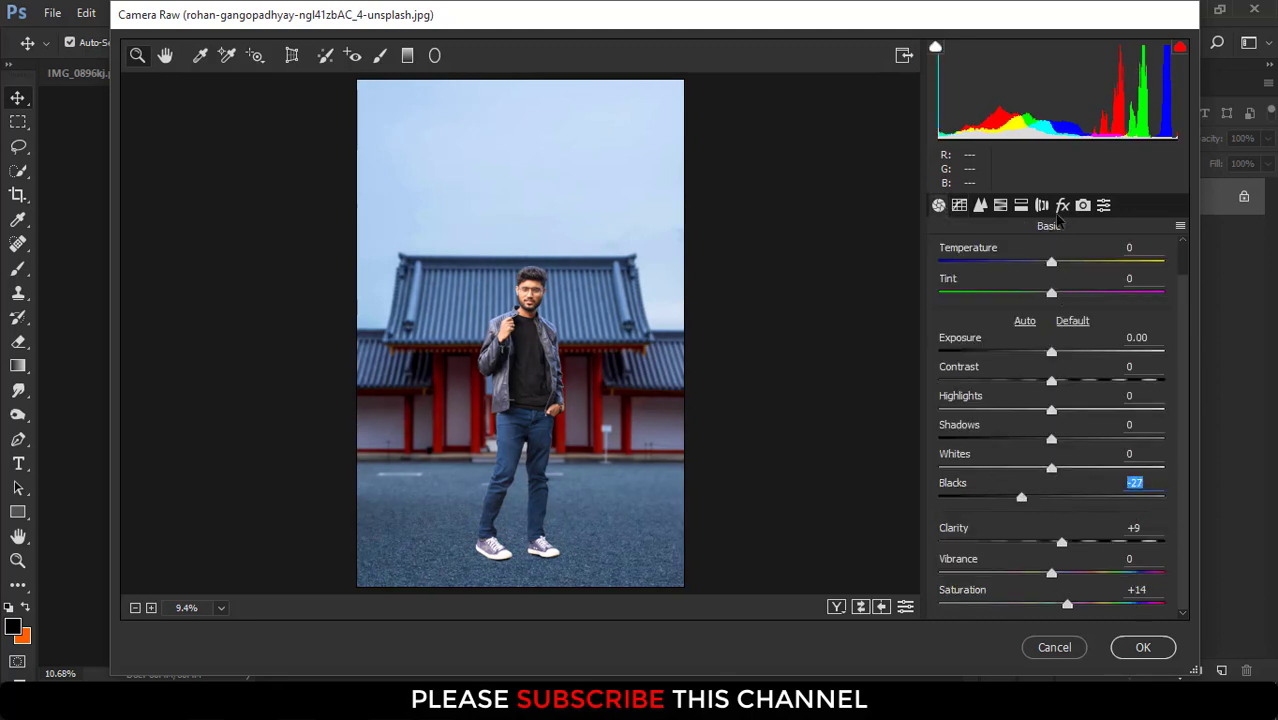
Add a -1.30 exposure graduated filter from the bottom edge to the knees and apply Camera Raw.
click(407, 56)
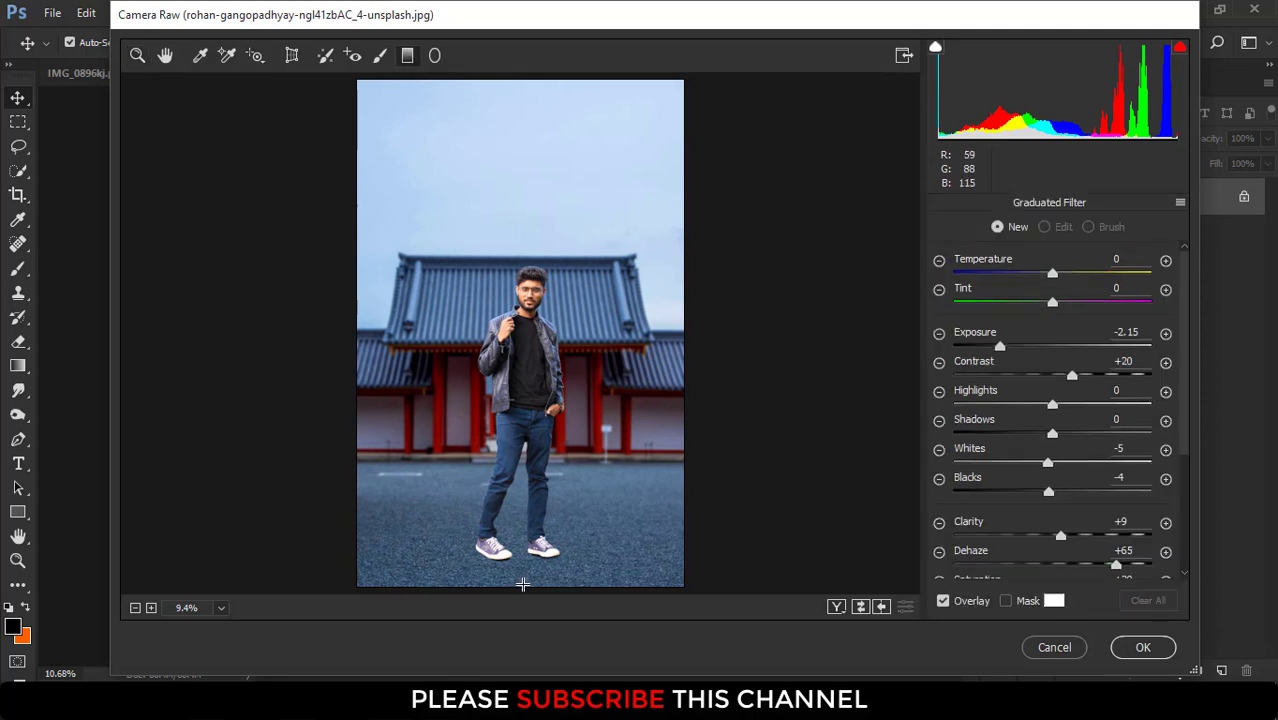
mouse_move(524, 586)
mouse_down()
mouse_move(527, 469)
mouse_move(528, 516)
mouse_up()
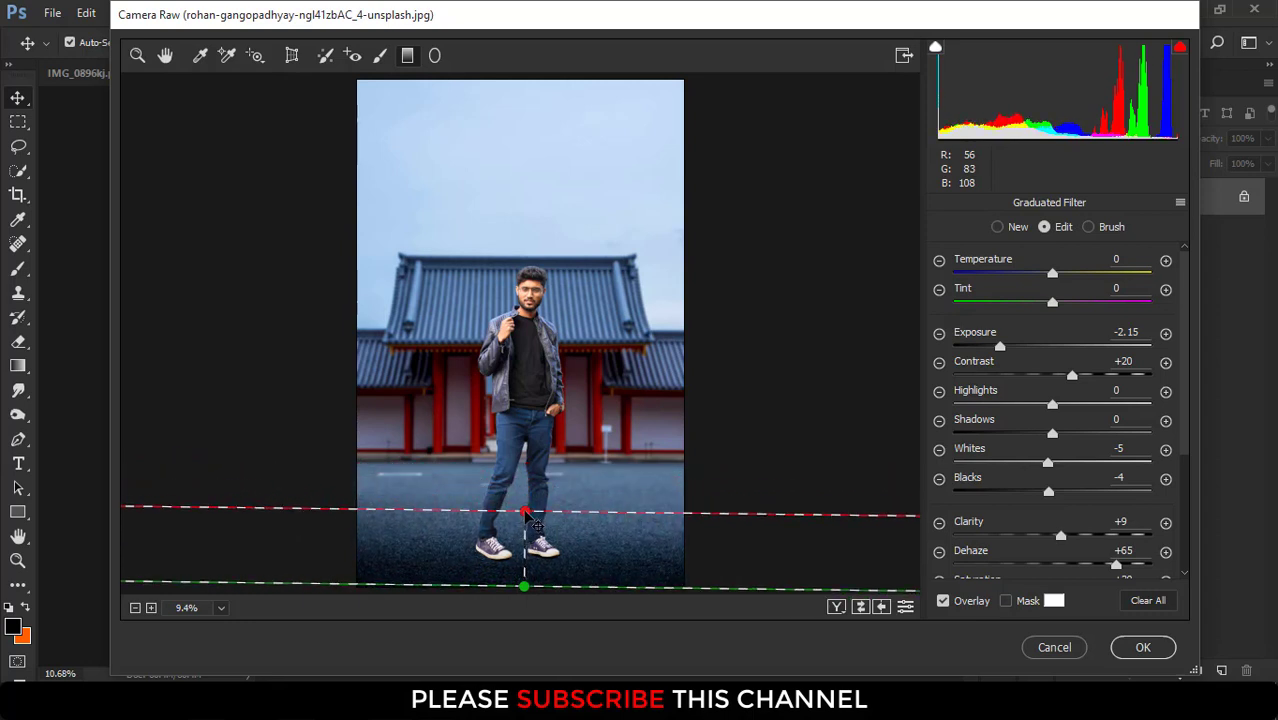
drag(1002, 345, 1022, 346)
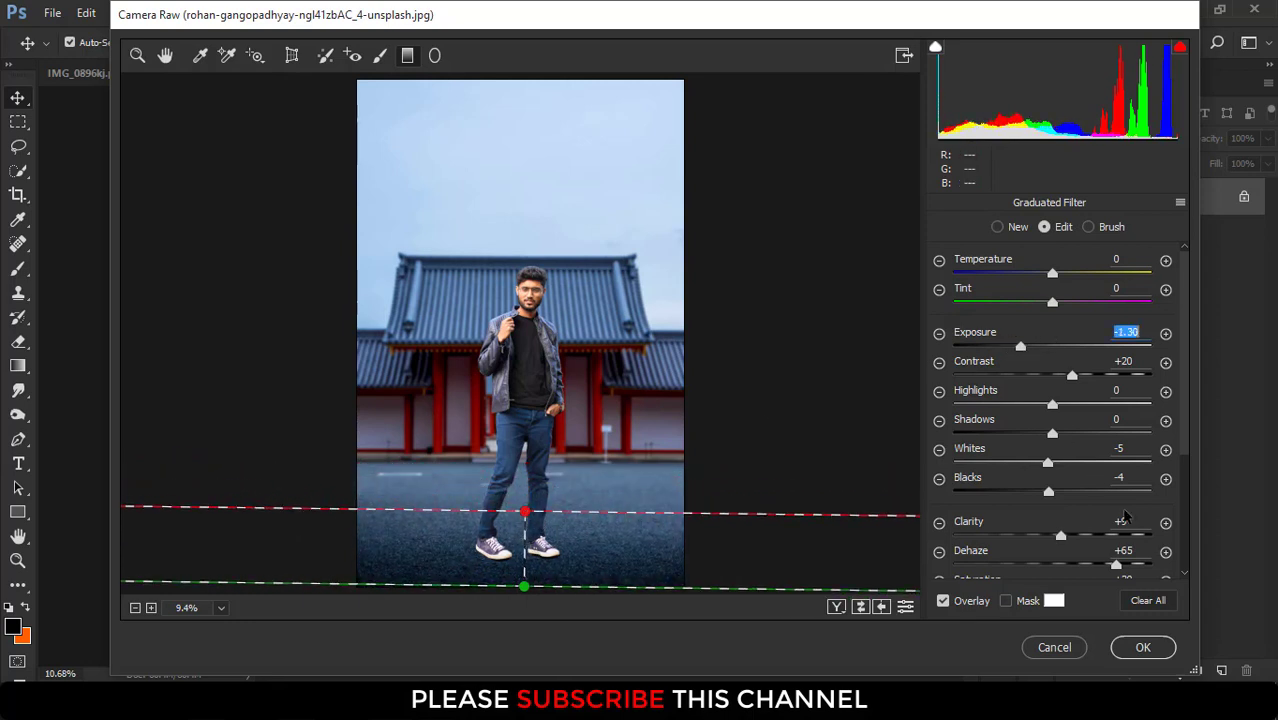
click(1143, 647)
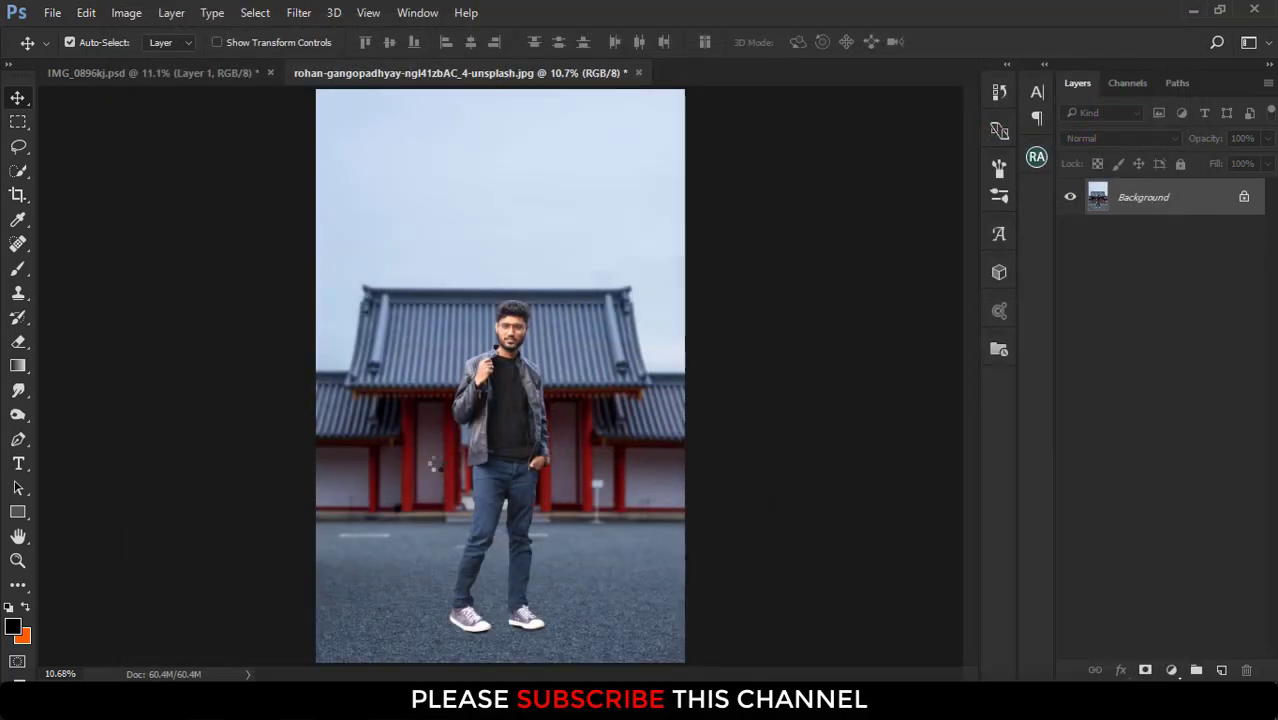
On a new layer, paint a 464 px soft orange dot above the roof and set it to Screen.
scroll(470, 465, down, 2)
scroll(472, 465, up, 1)
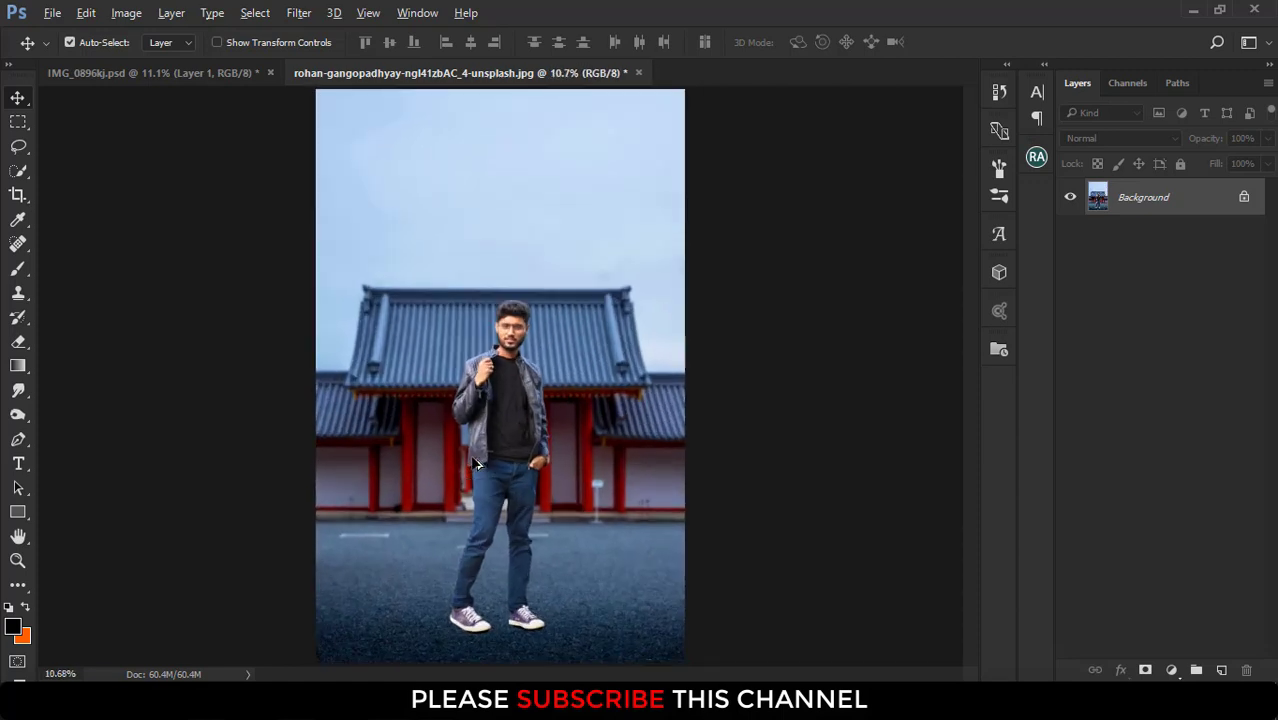
scroll(476, 465, down, 1)
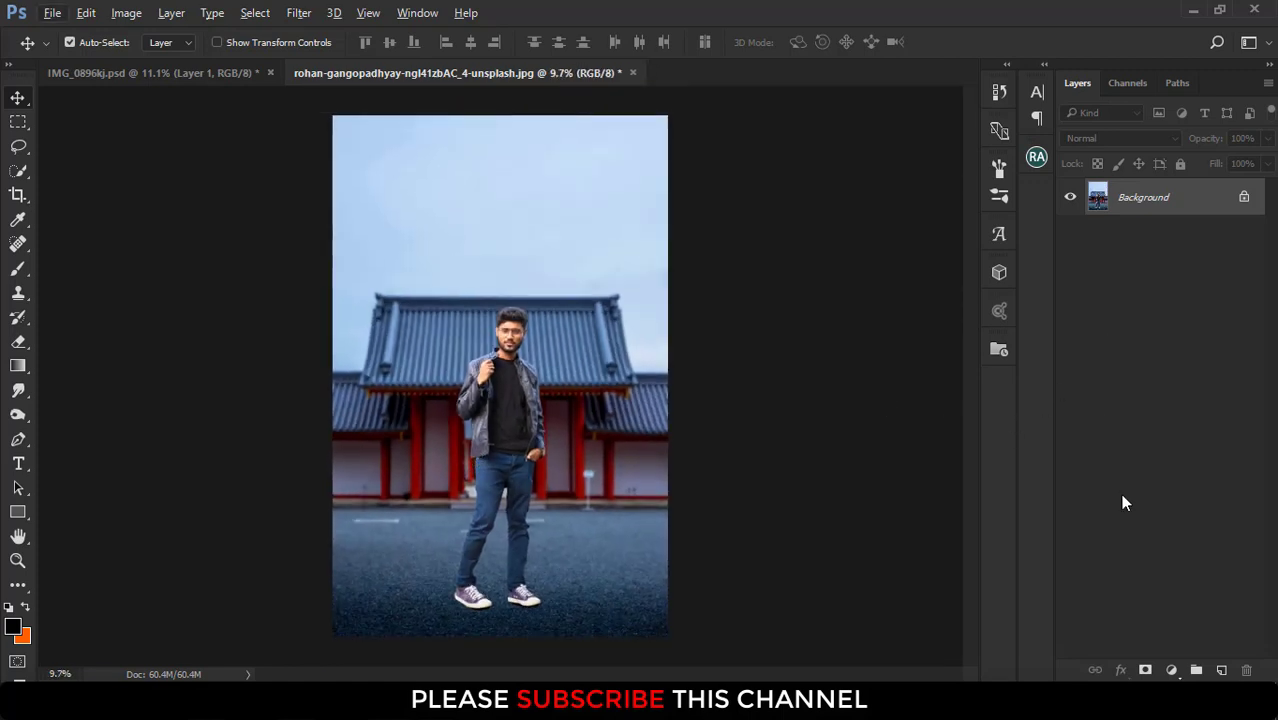
click(1222, 669)
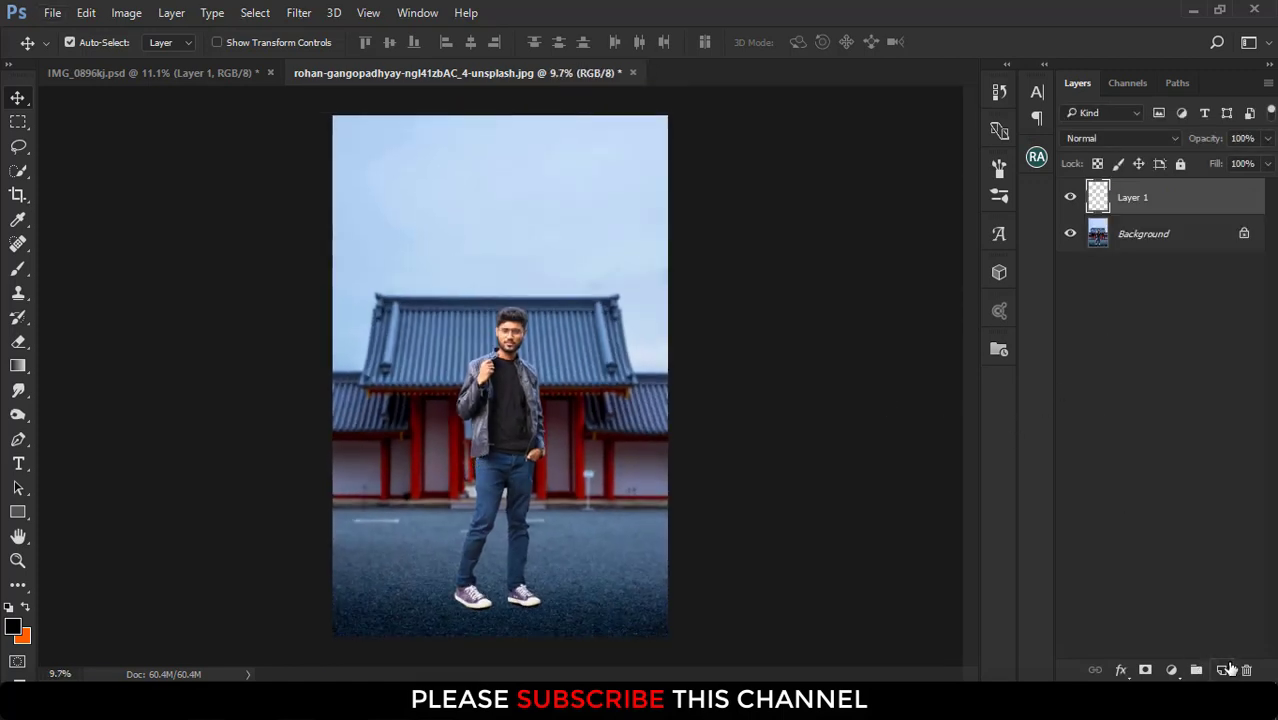
click(28, 610)
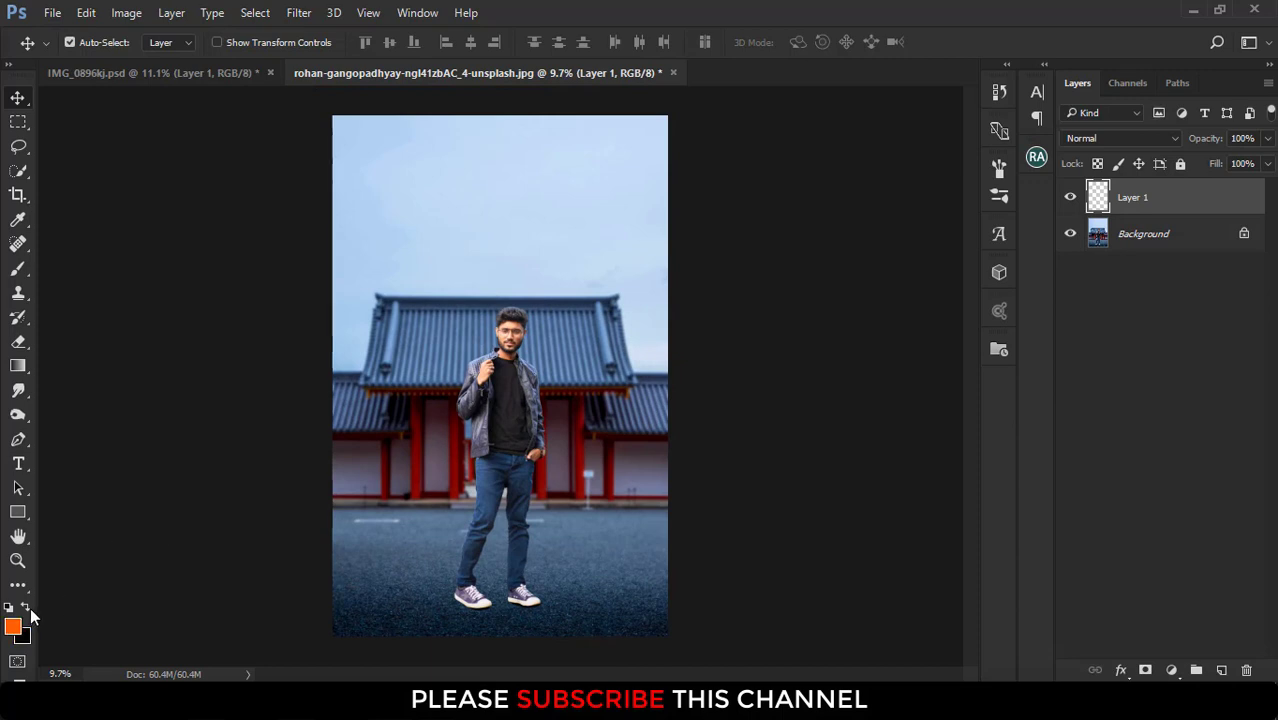
click(17, 271)
right_click(397, 398)
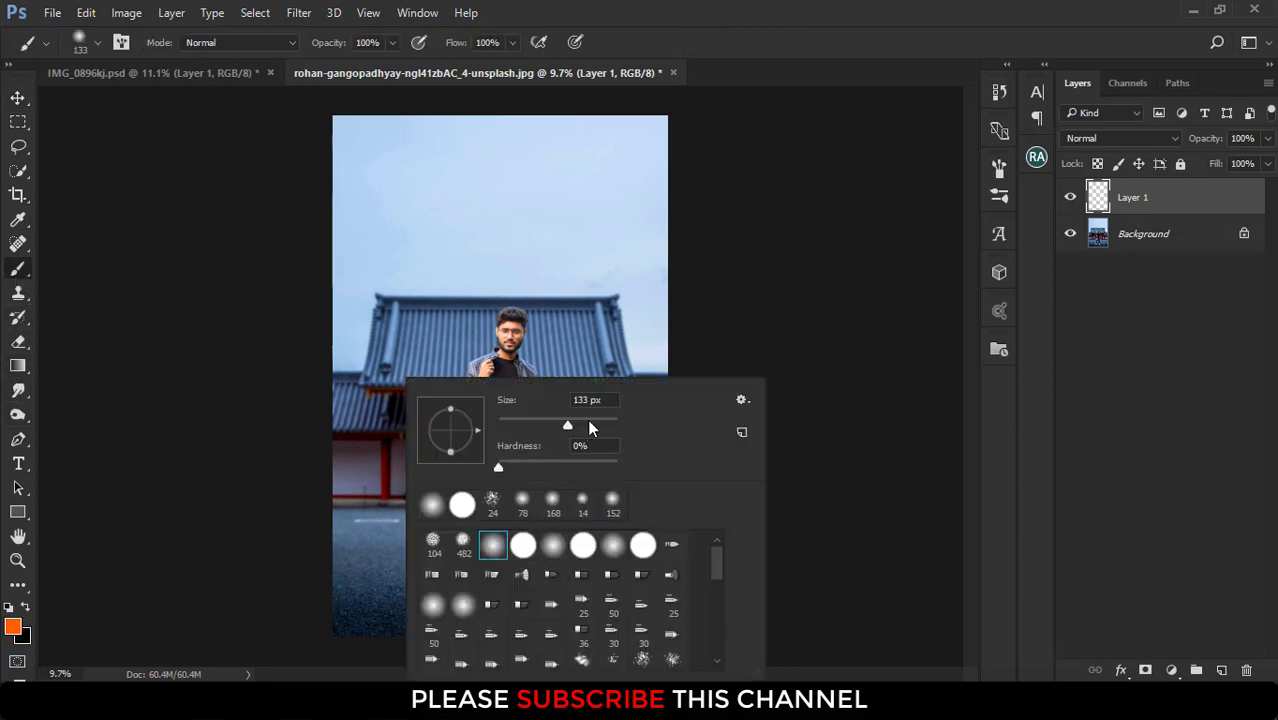
drag(591, 424, 603, 424)
click(552, 349)
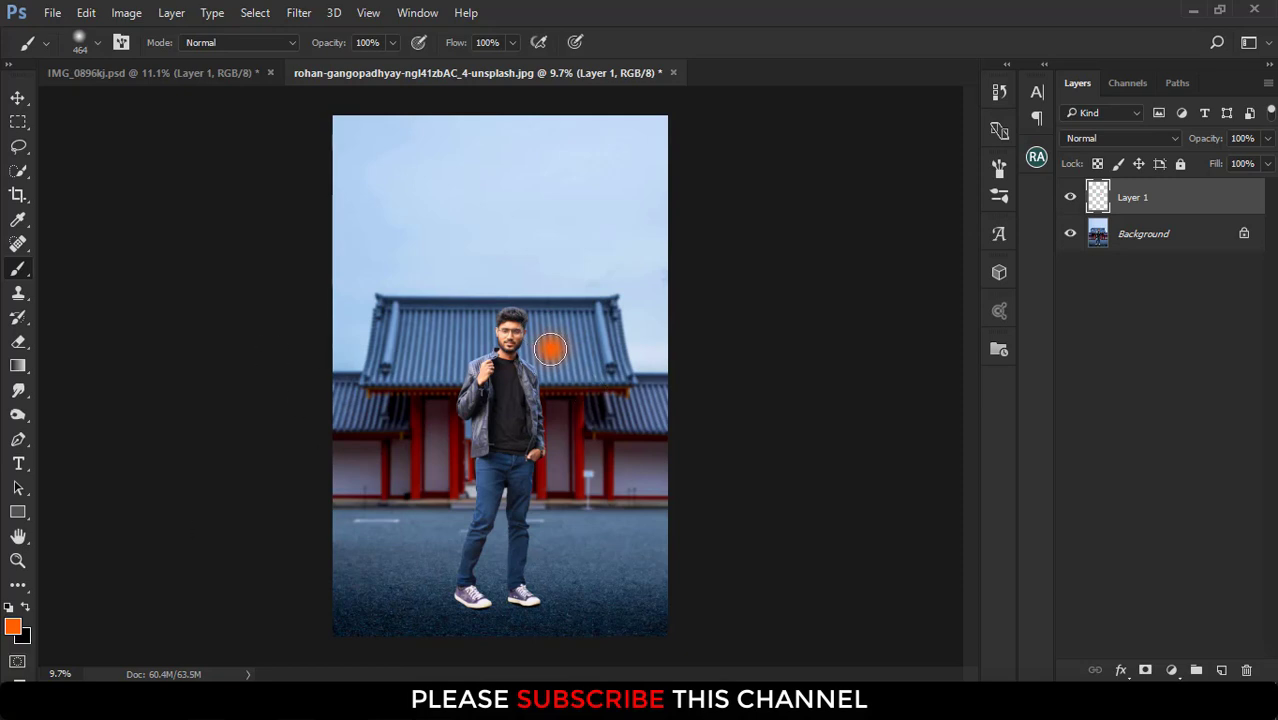
click(1144, 139)
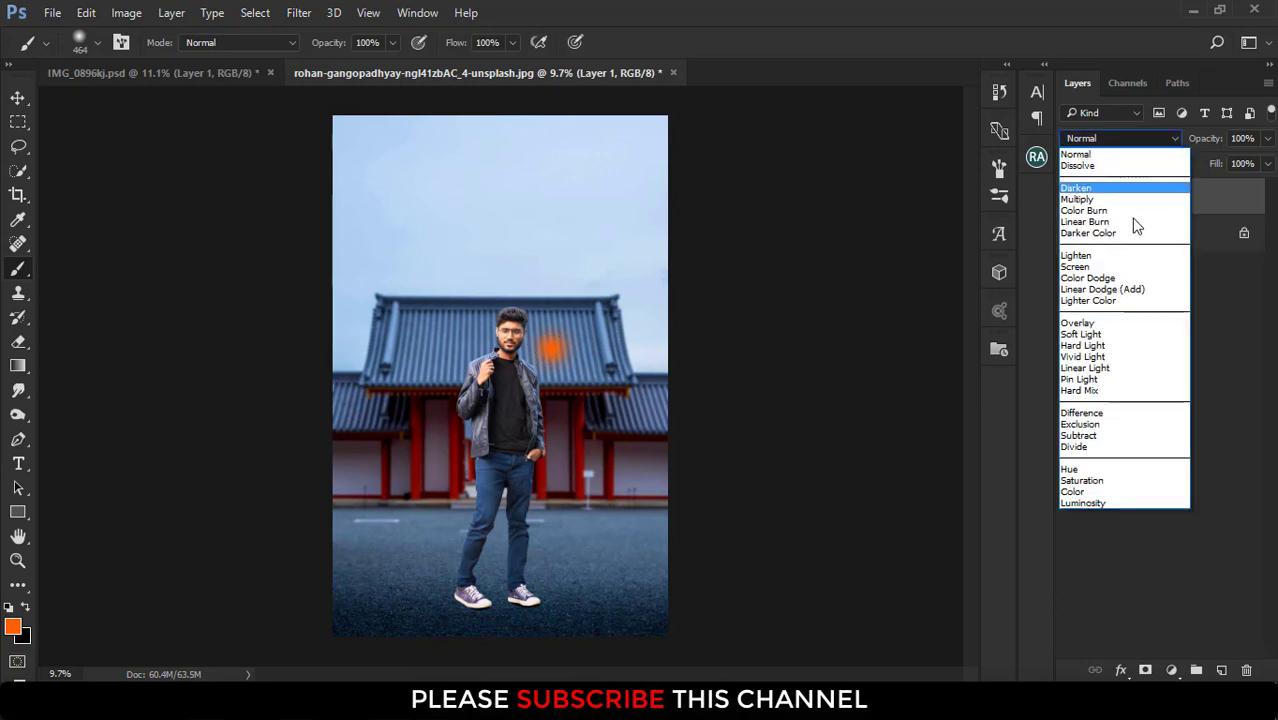
click(1096, 268)
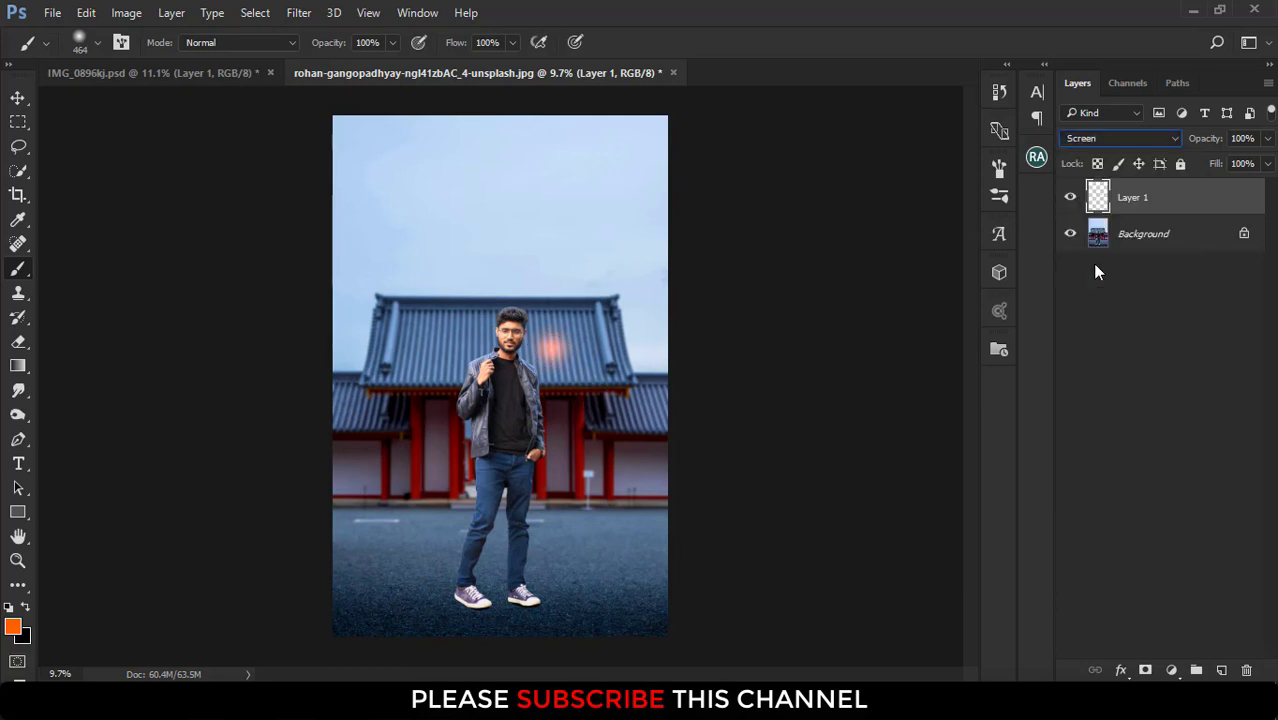
Scale the orange glow up about 289% over the roof's right end, then copy it to the left end.
click(17, 97)
key(ctrl)
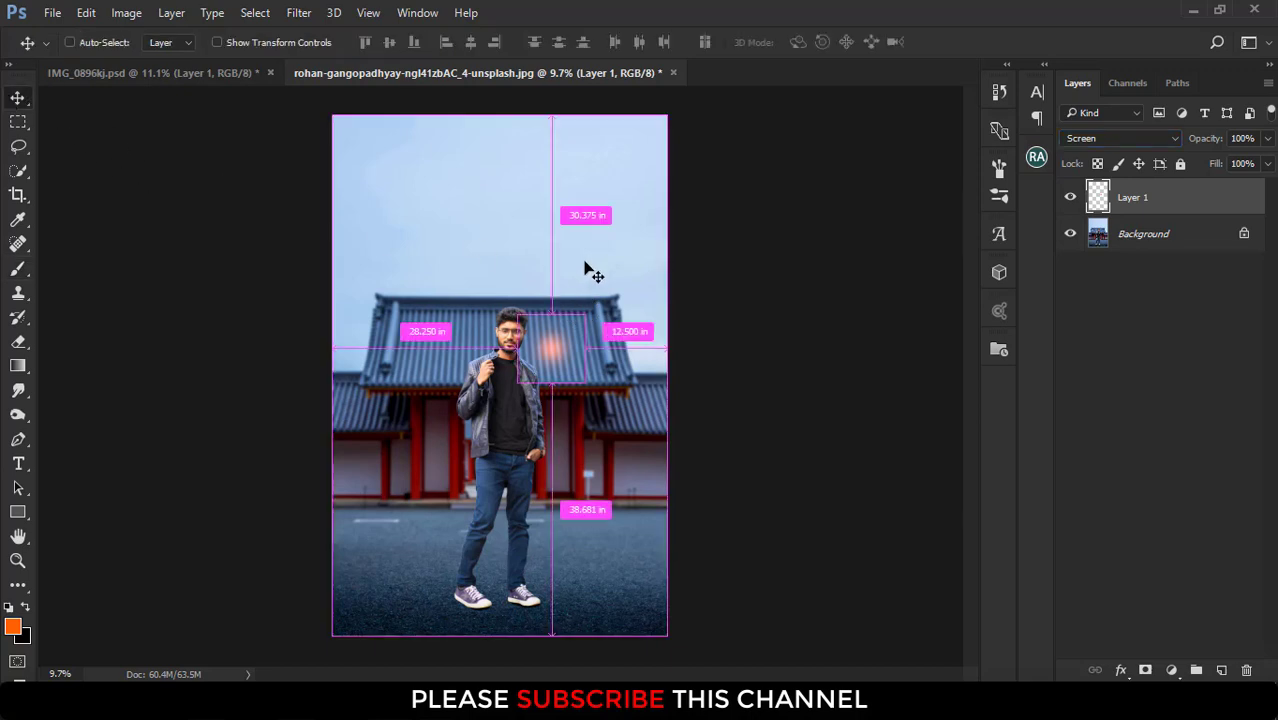
key(ctrl+t)
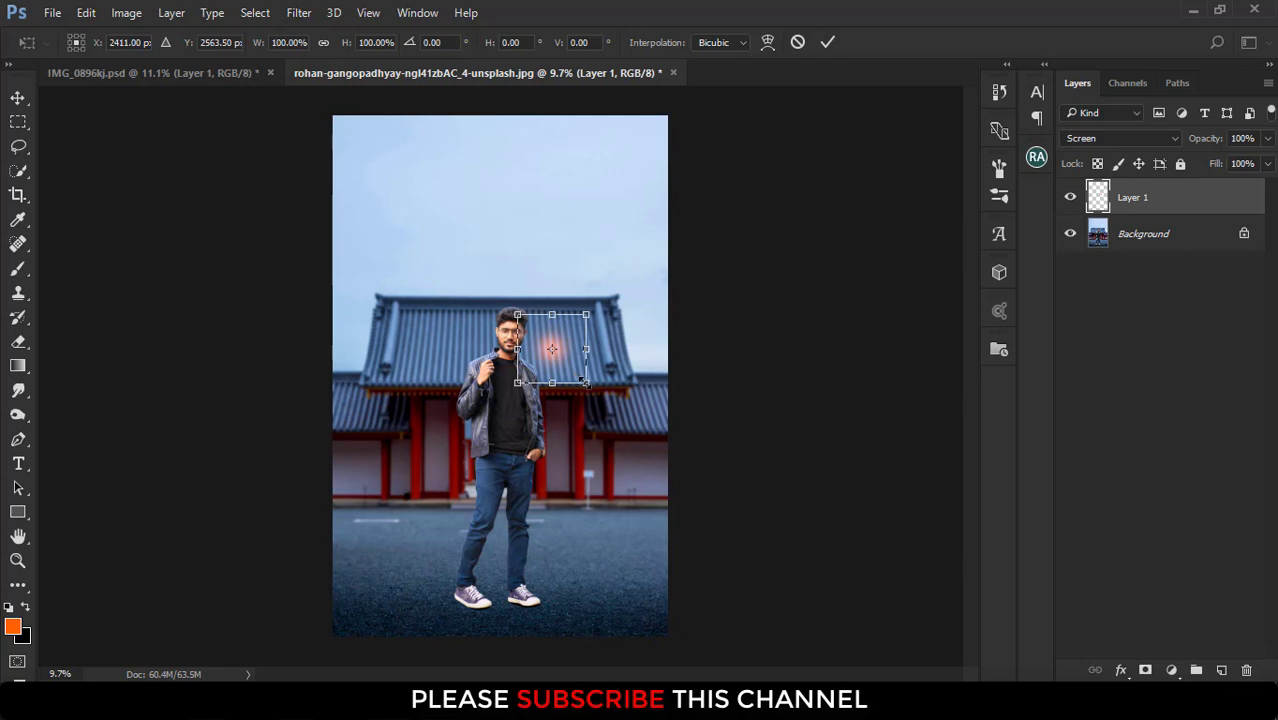
mouse_move(586, 382)
mouse_down()
mouse_move(640, 477)
mouse_move(681, 441)
mouse_up()
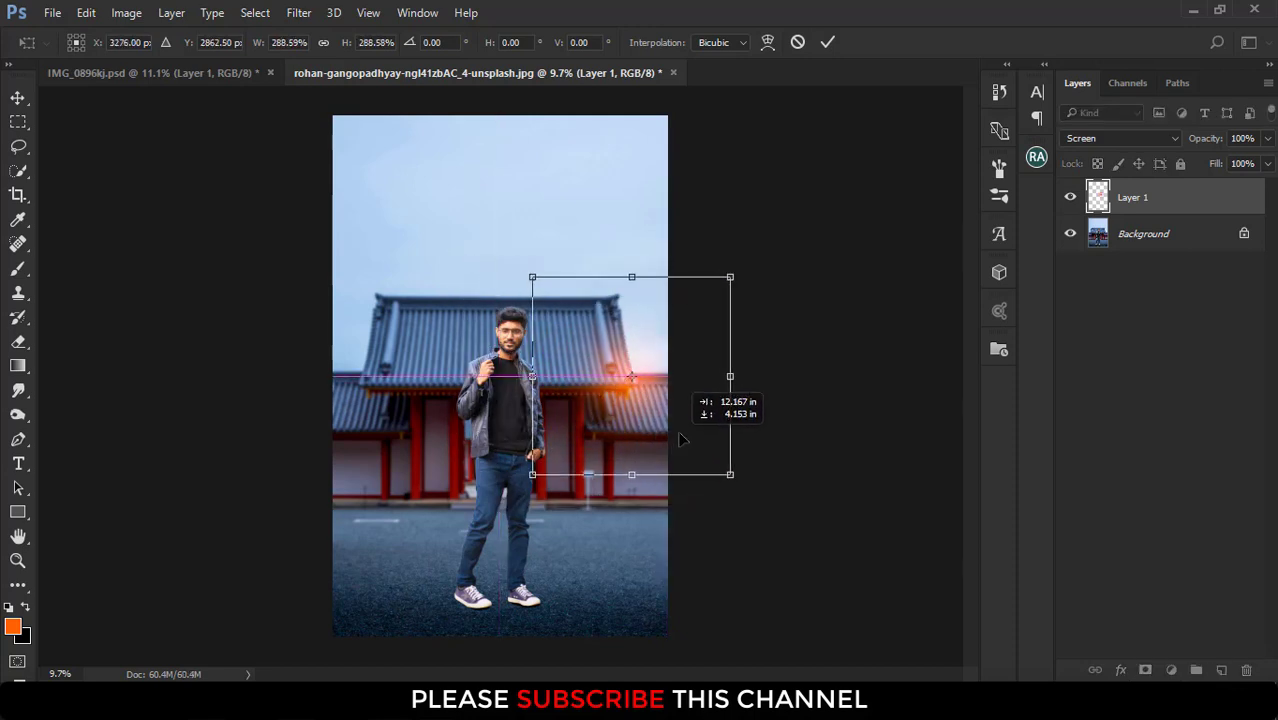
click(826, 43)
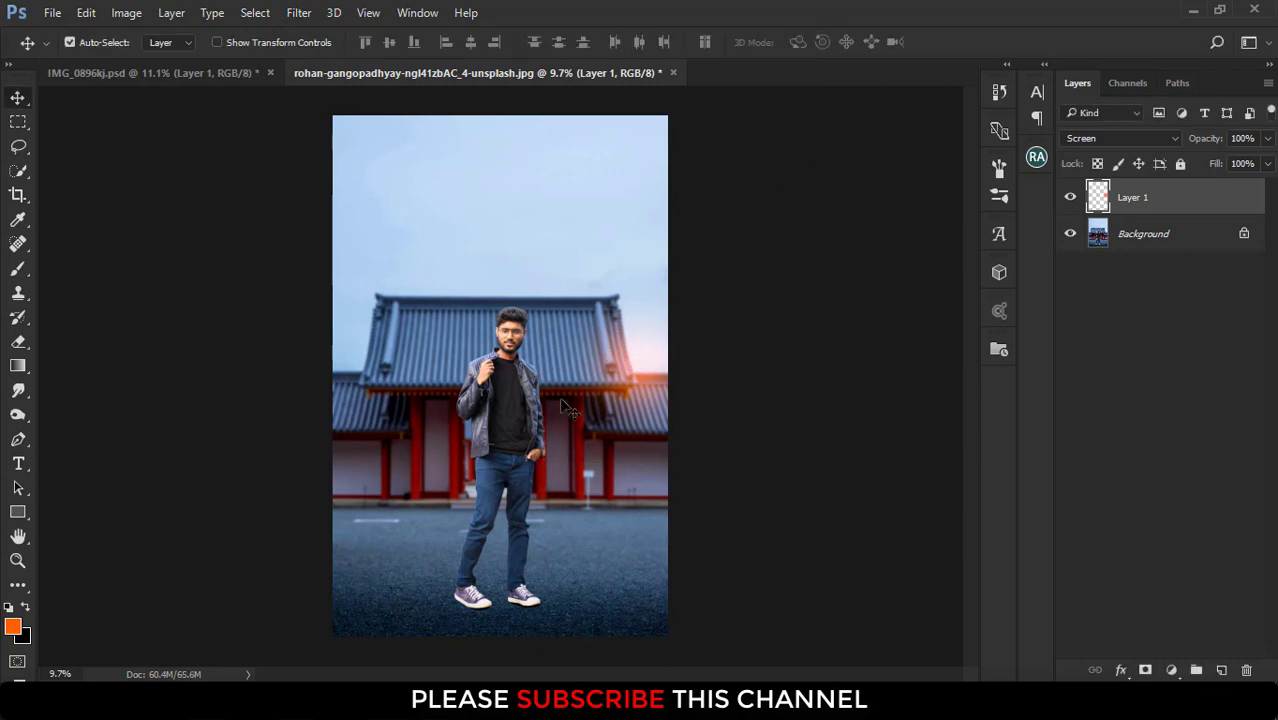
drag(647, 384, 350, 383)
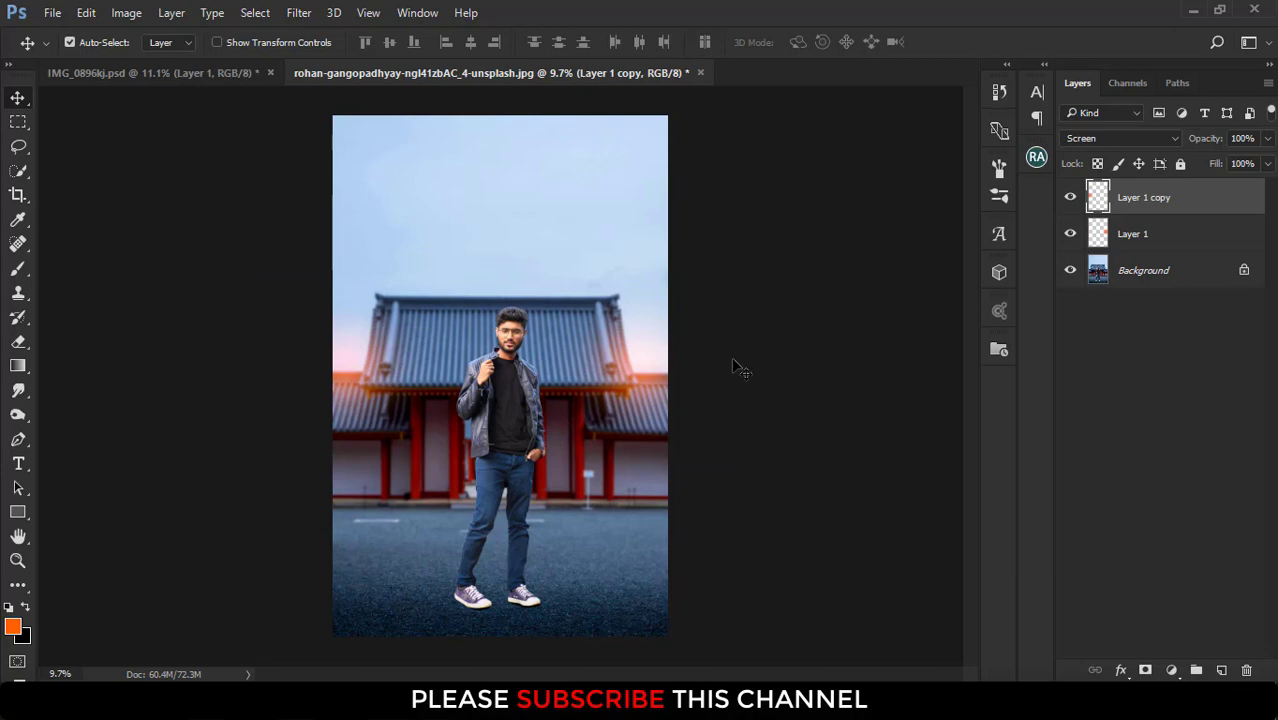
Convert both glow layers into one smart object blended in Screen mode.
shift+click(1169, 240)
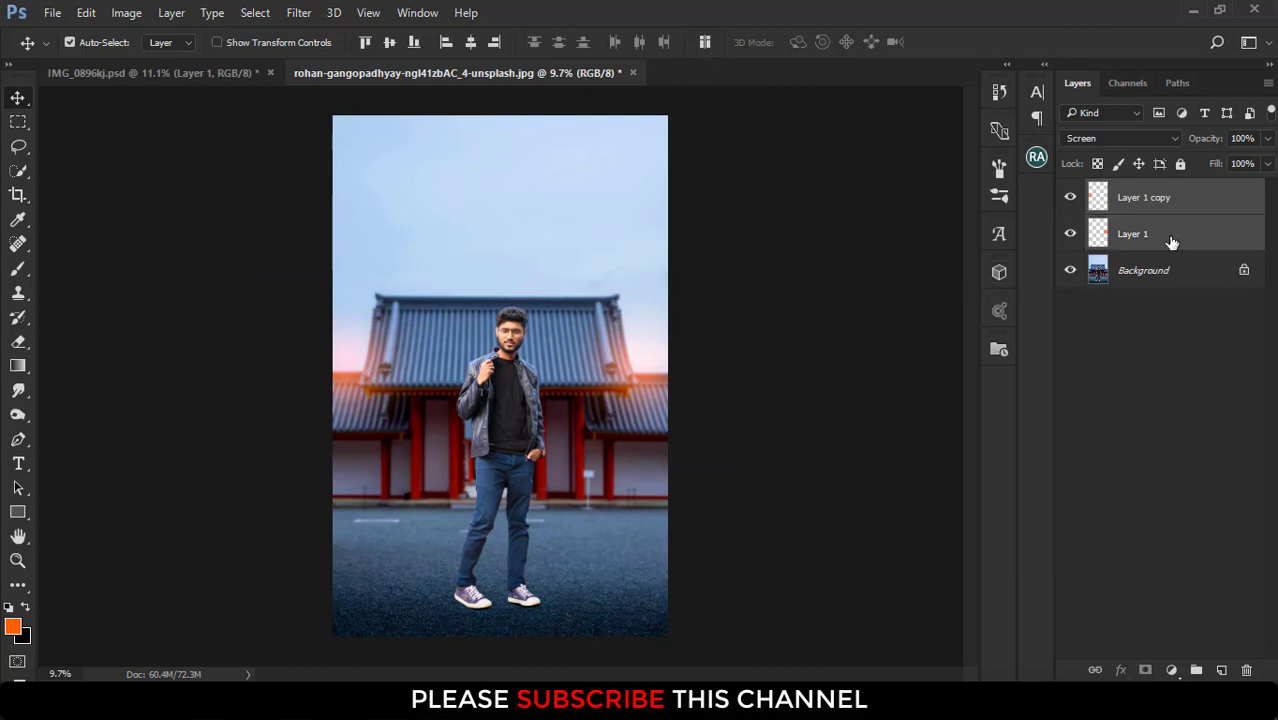
right_click(1169, 242)
click(902, 326)
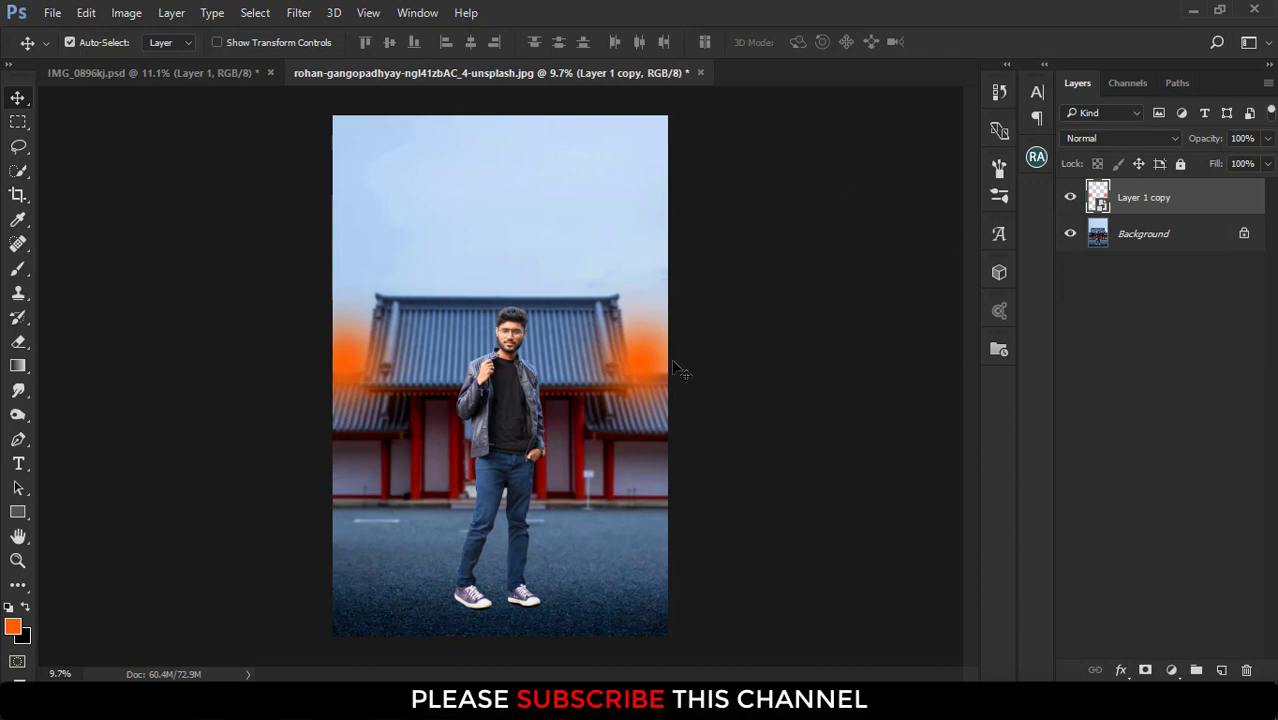
click(1168, 138)
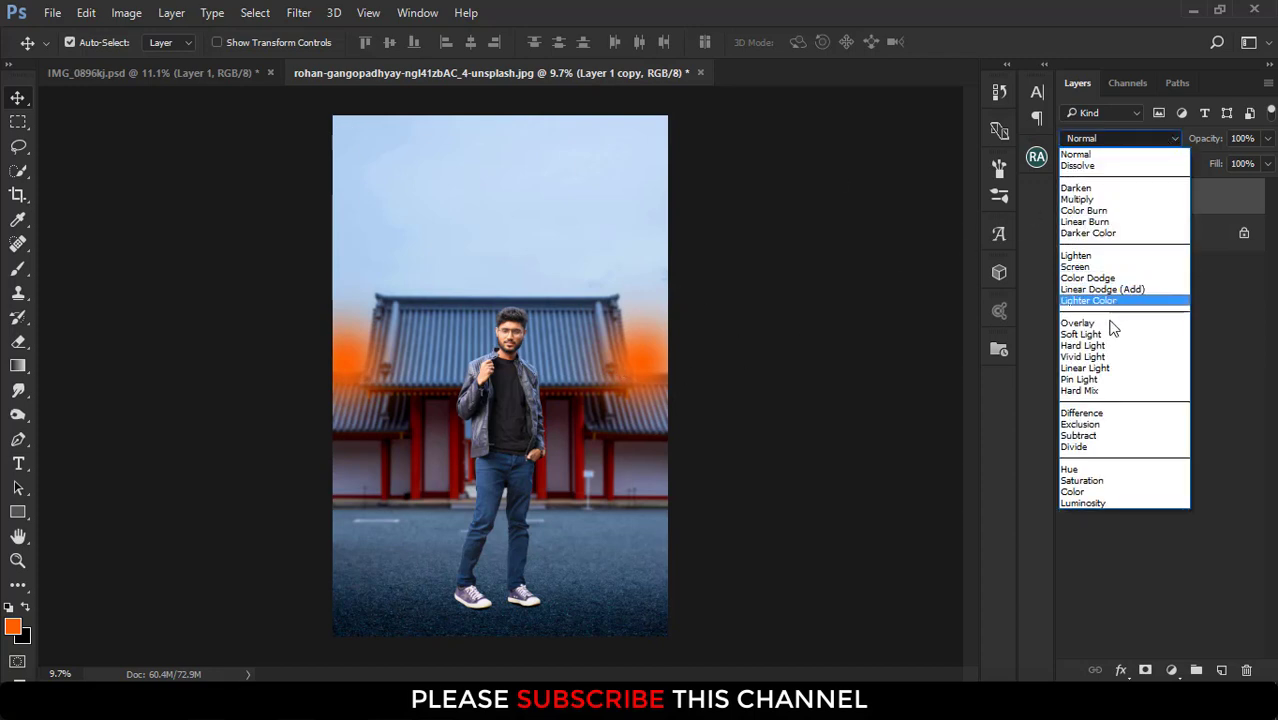
click(1100, 266)
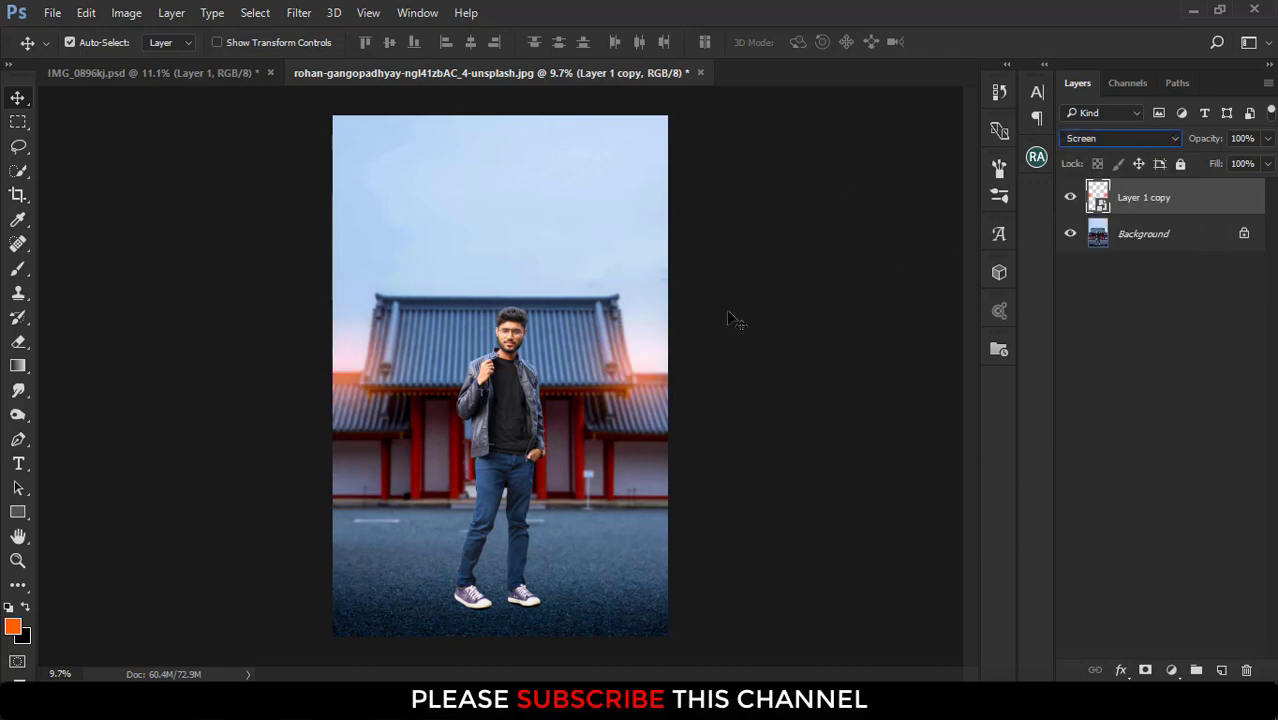
Apply a Gaussian Blur with a 135.9 px radius to the merged glow.
click(297, 18)
mouse_move(410, 220)
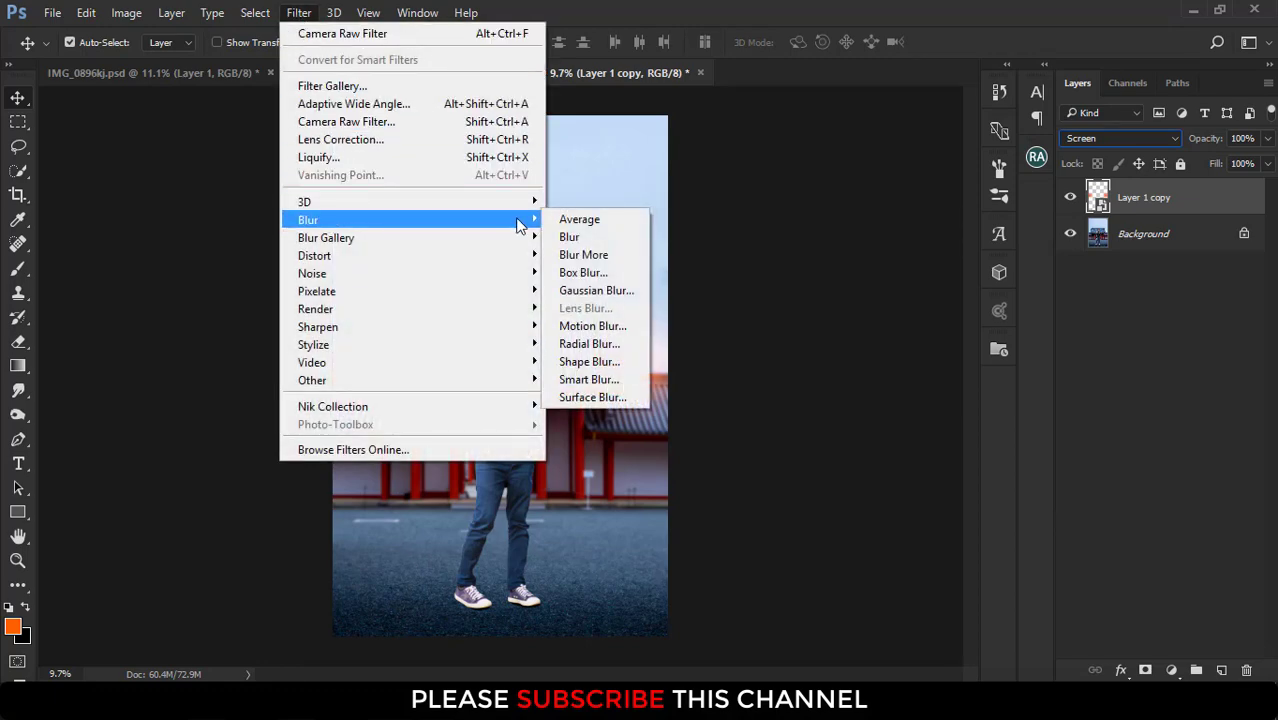
click(600, 289)
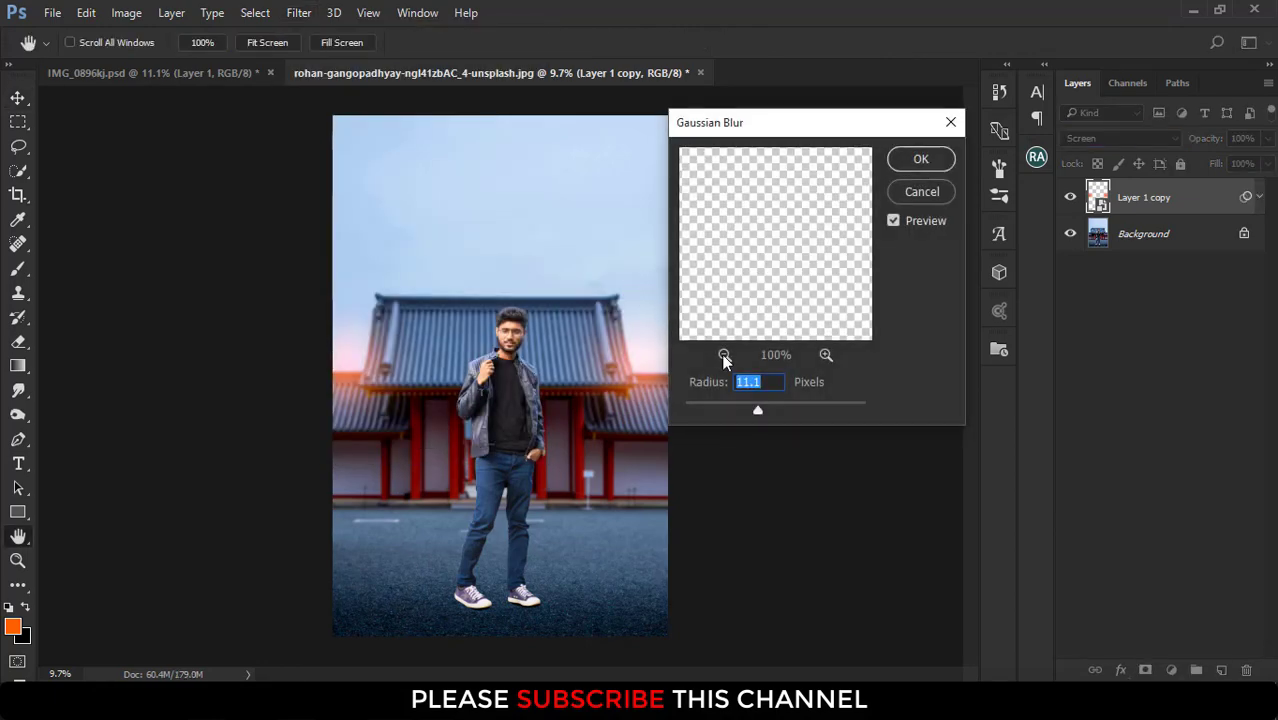
drag(785, 408, 813, 410)
click(921, 158)
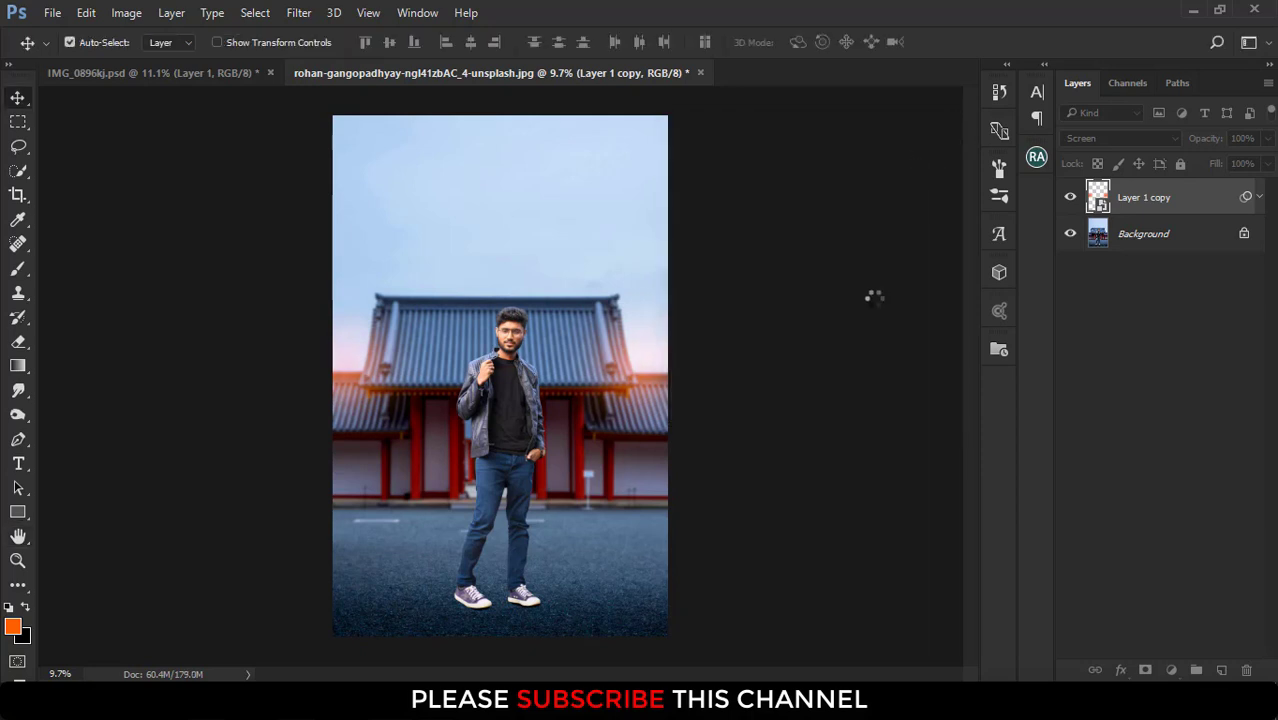
scroll(585, 443, down, 2)
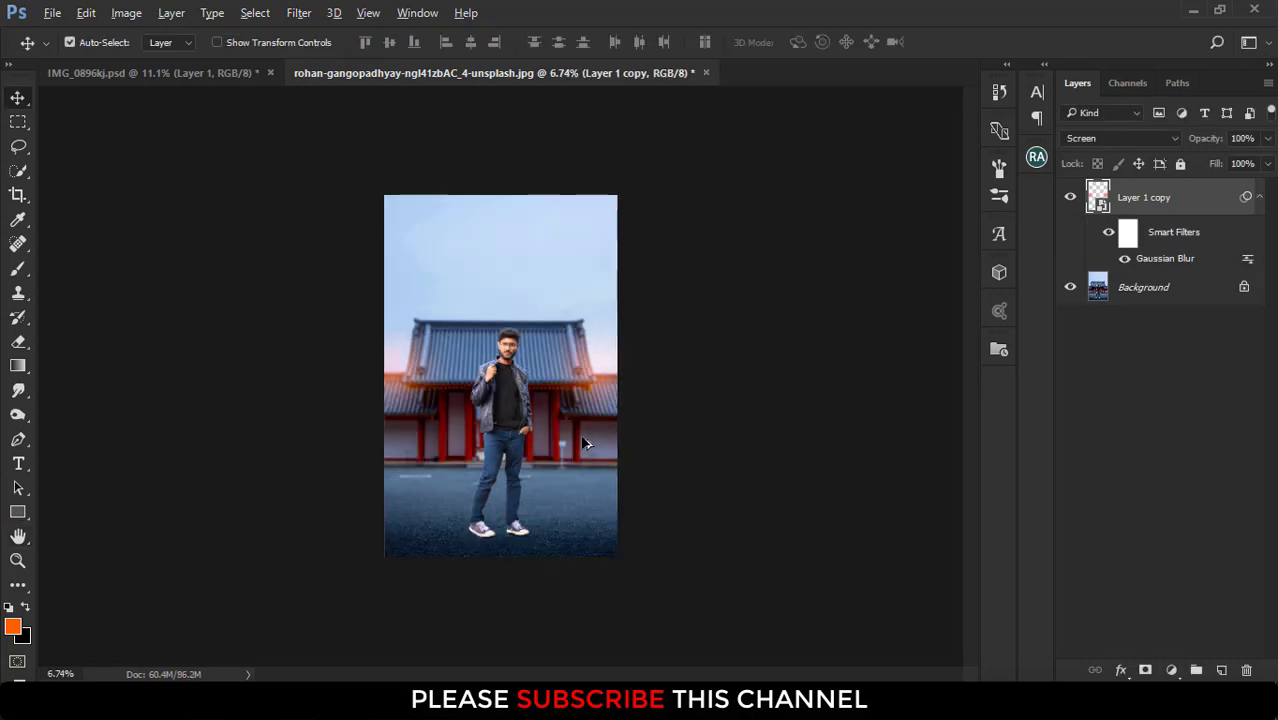
scroll(583, 438, up, 2)
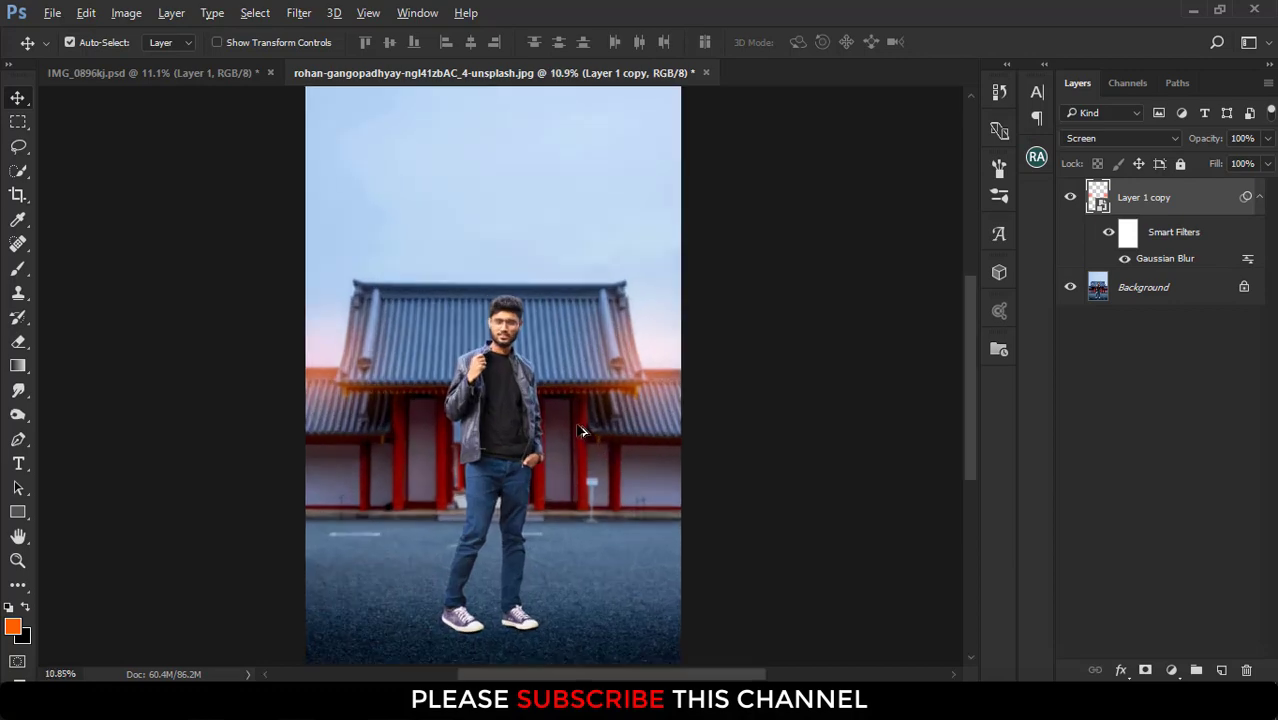
Flatten the image to one Background layer and zoom to inspect the baked-in roof glow.
right_click(1197, 200)
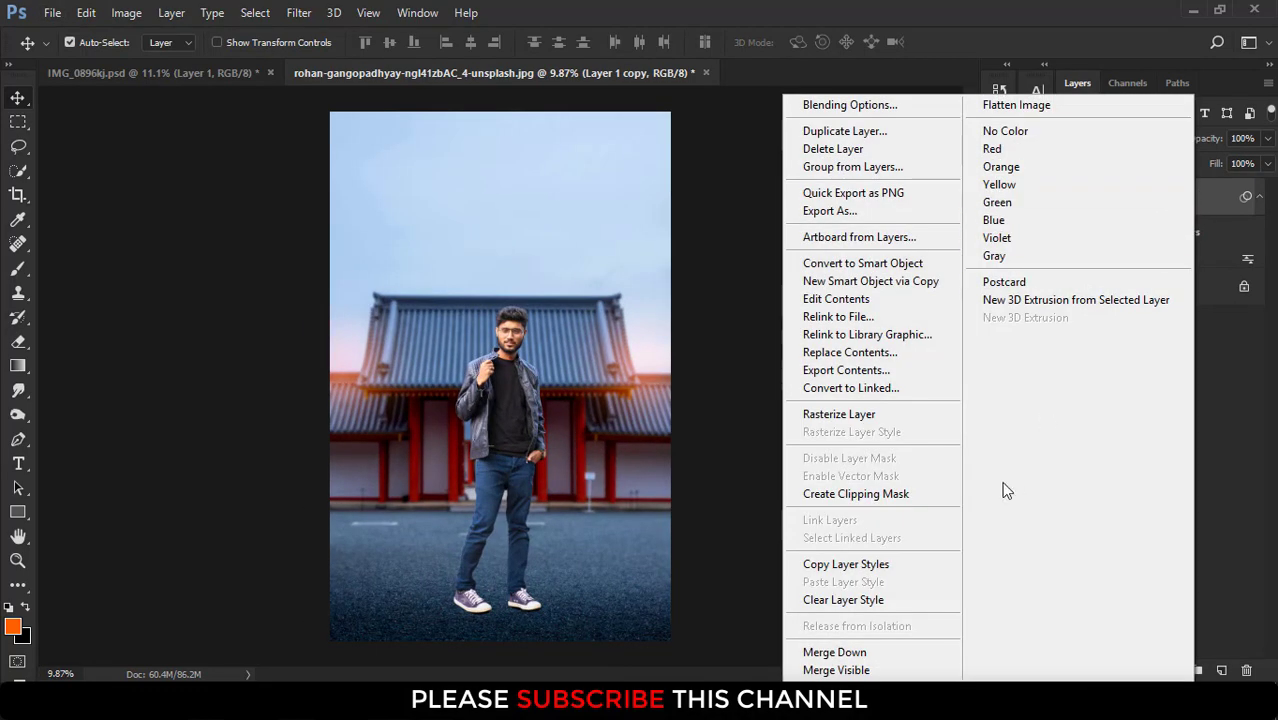
click(1012, 106)
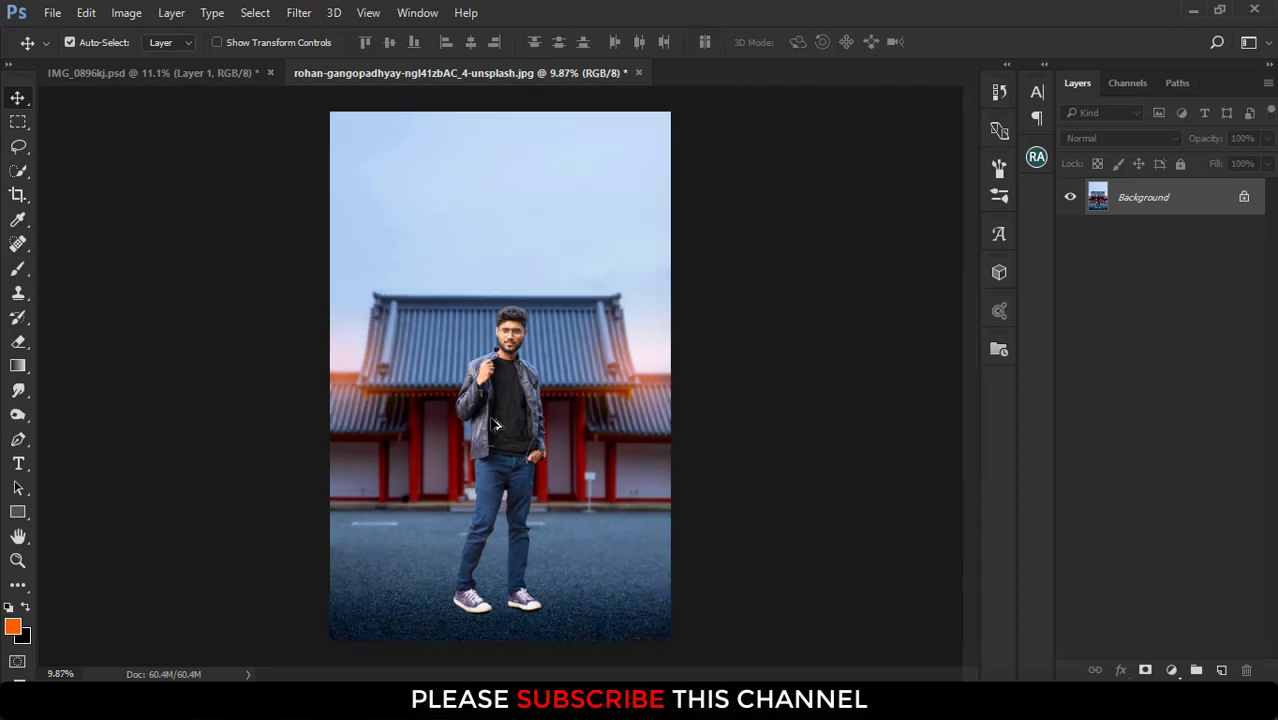
scroll(493, 425, up, 1)
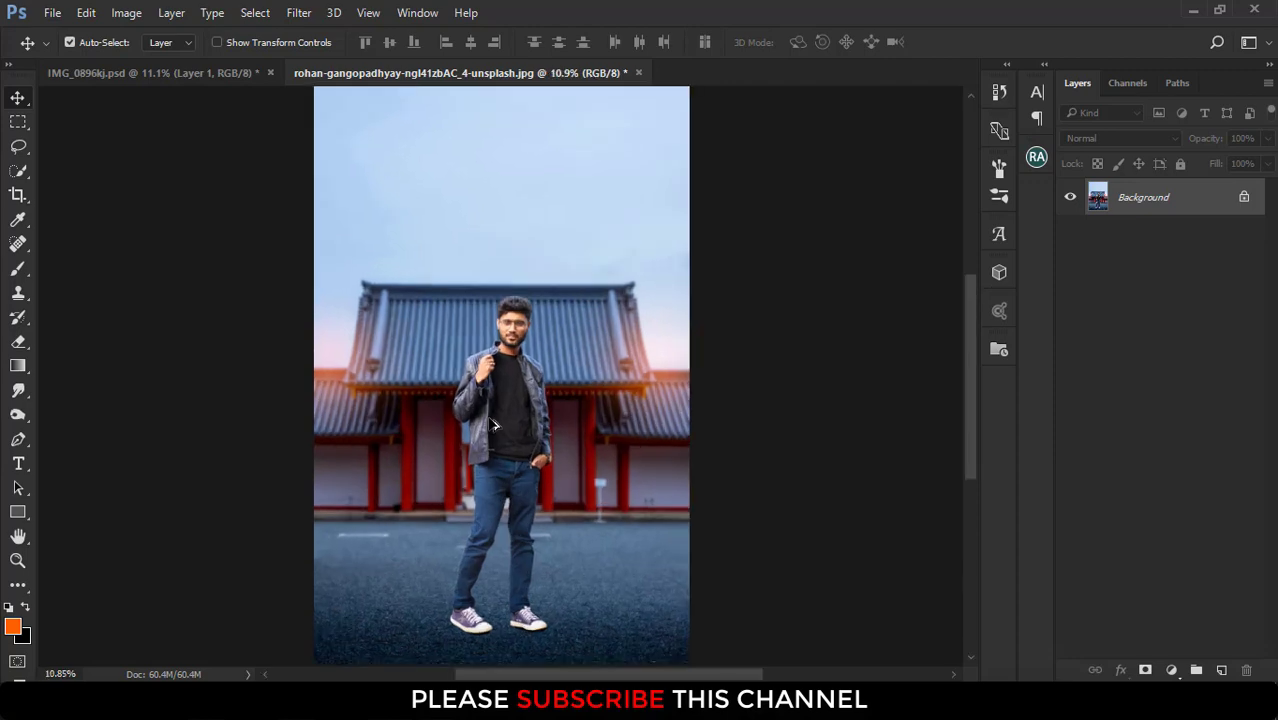
scroll(533, 323, up, 10)
scroll(533, 323, up, 5)
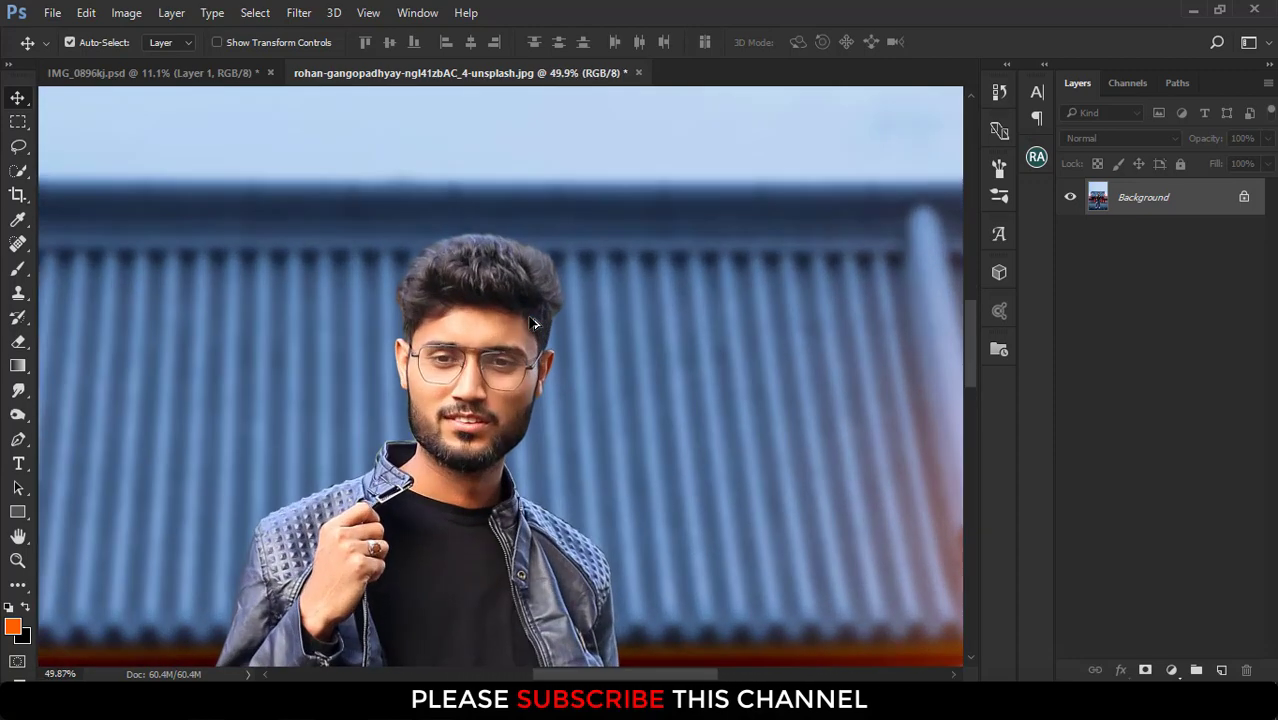
scroll(533, 323, down, 5)
scroll(533, 323, down, 7)
scroll(533, 323, down, 5)
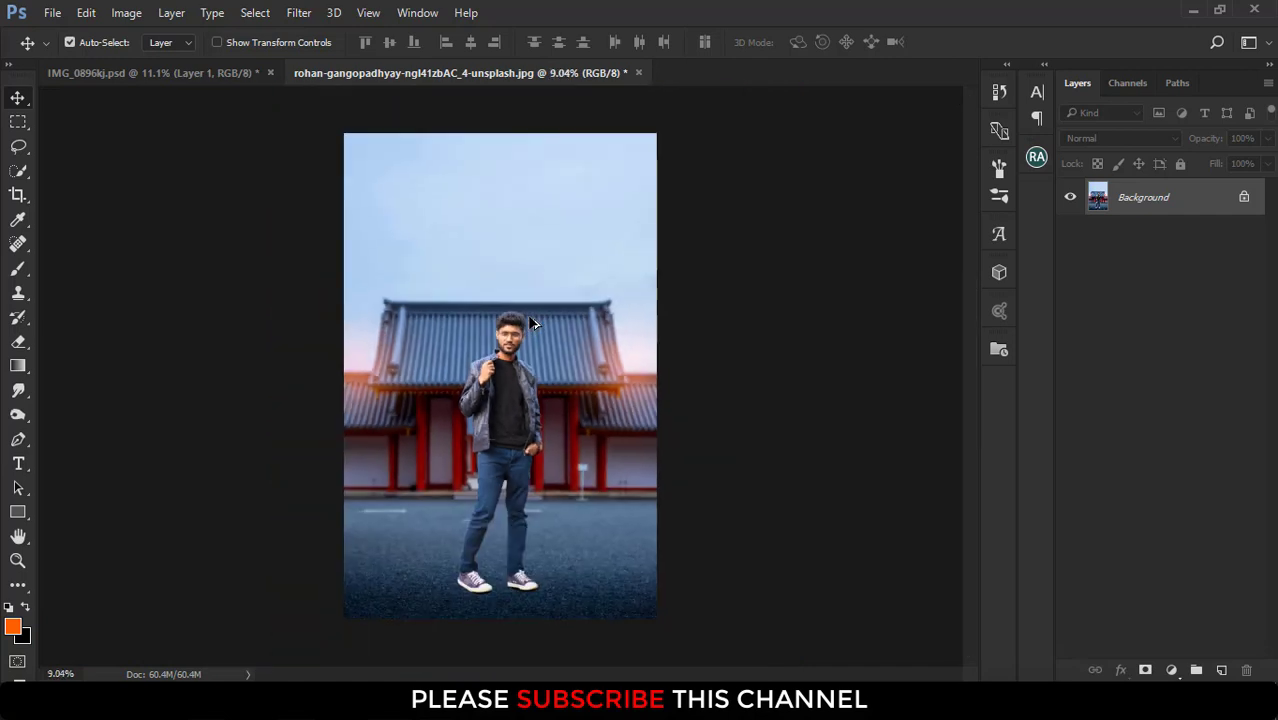
scroll(533, 323, up, 1)
scroll(533, 323, up, 1)
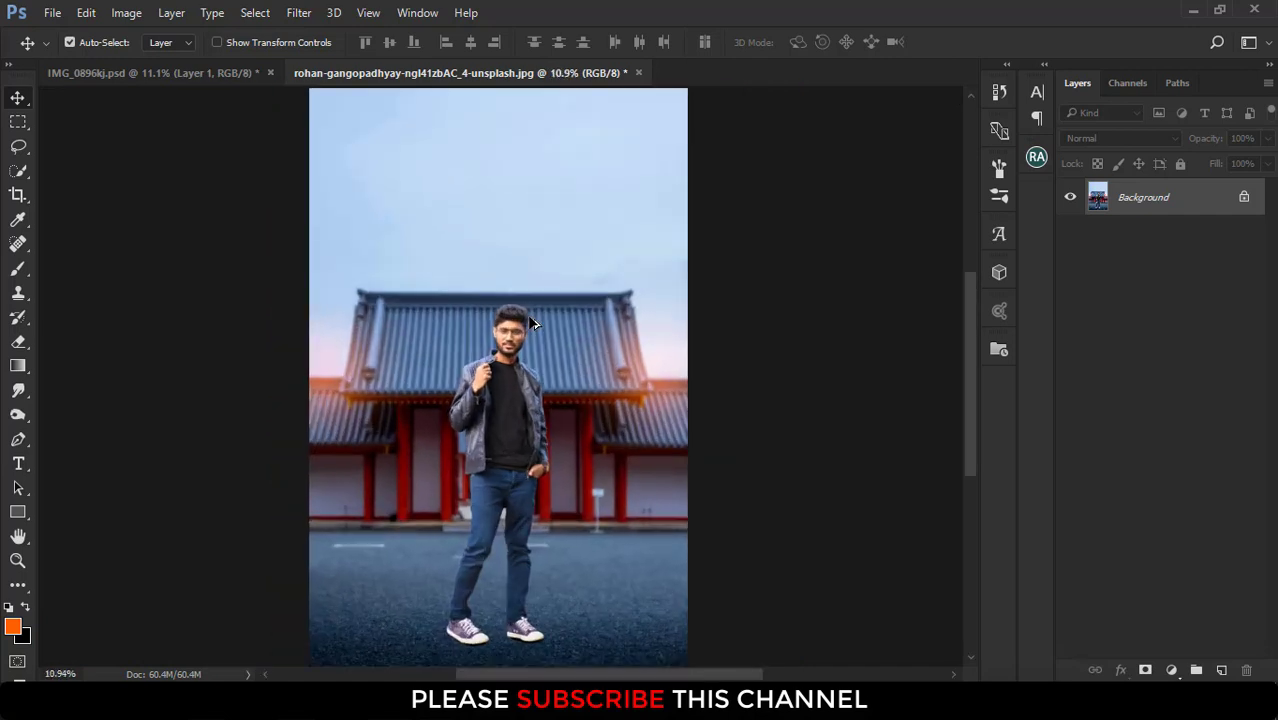